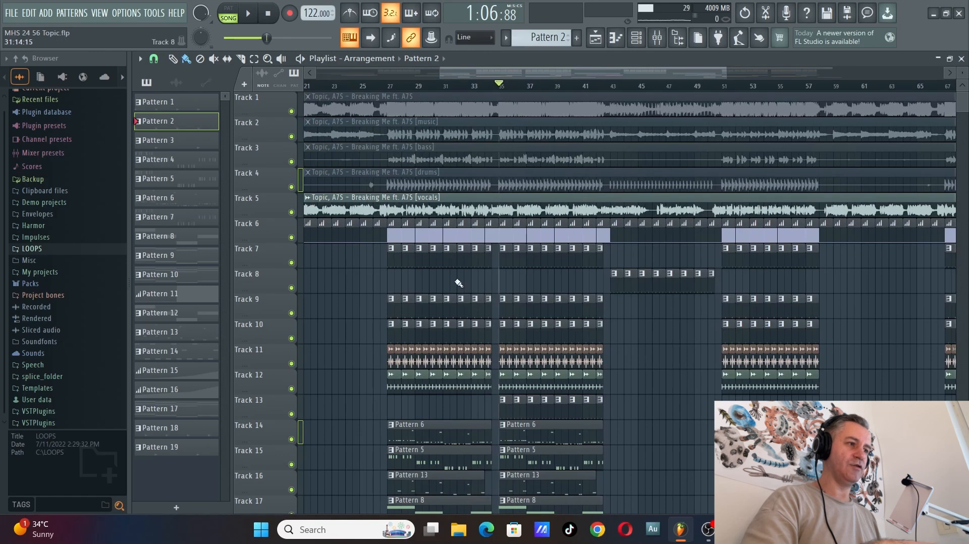
Play a short passage of the song from the current position, and reset playback to the beginning.
scroll(503, 93, down, 2)
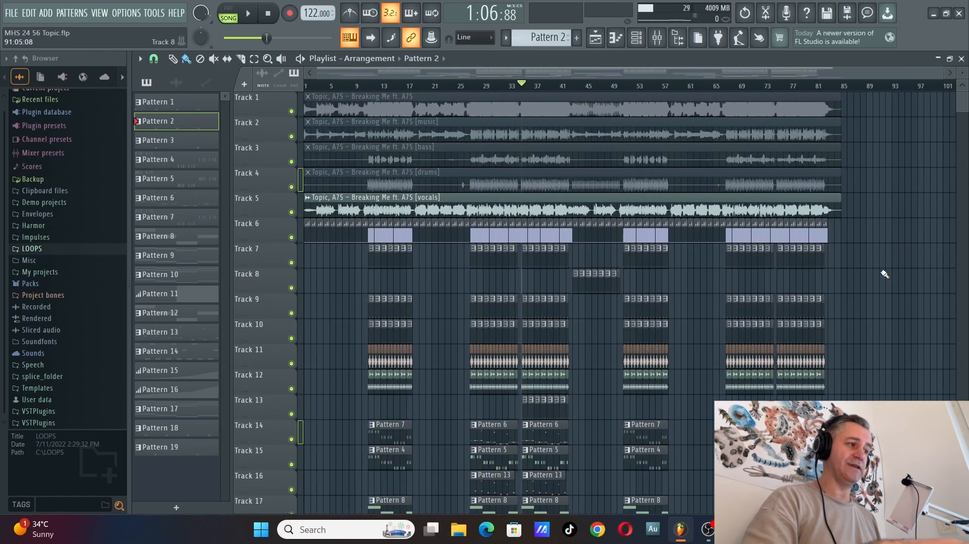
key(space)
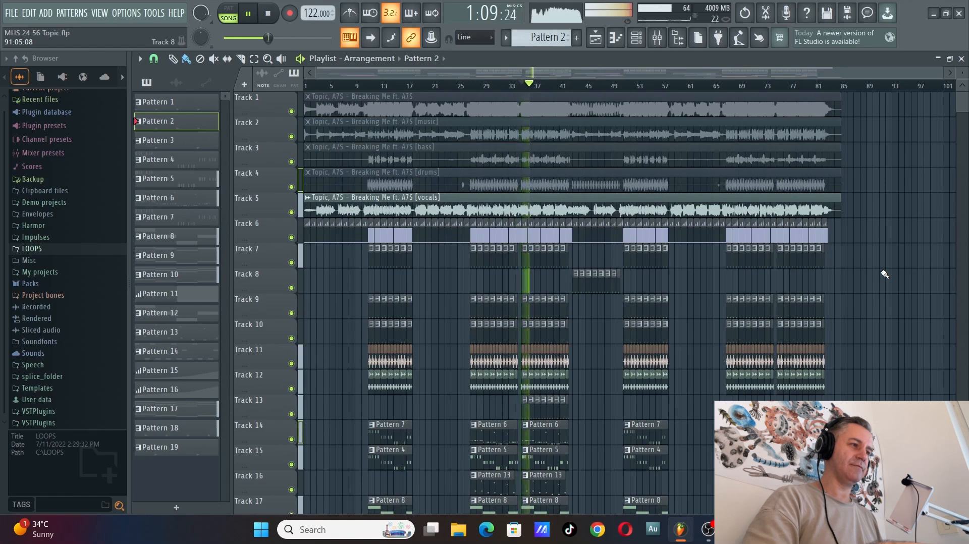
key(space)
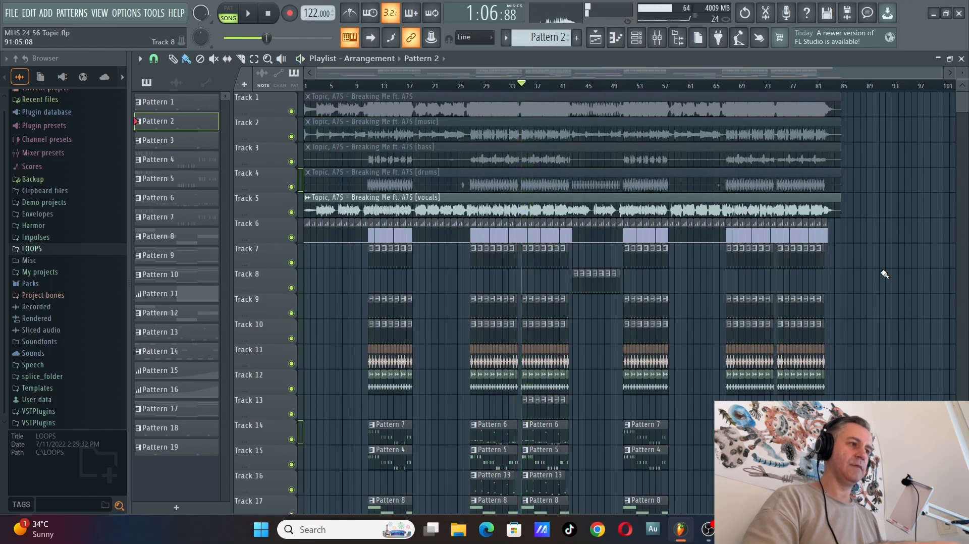
click(268, 14)
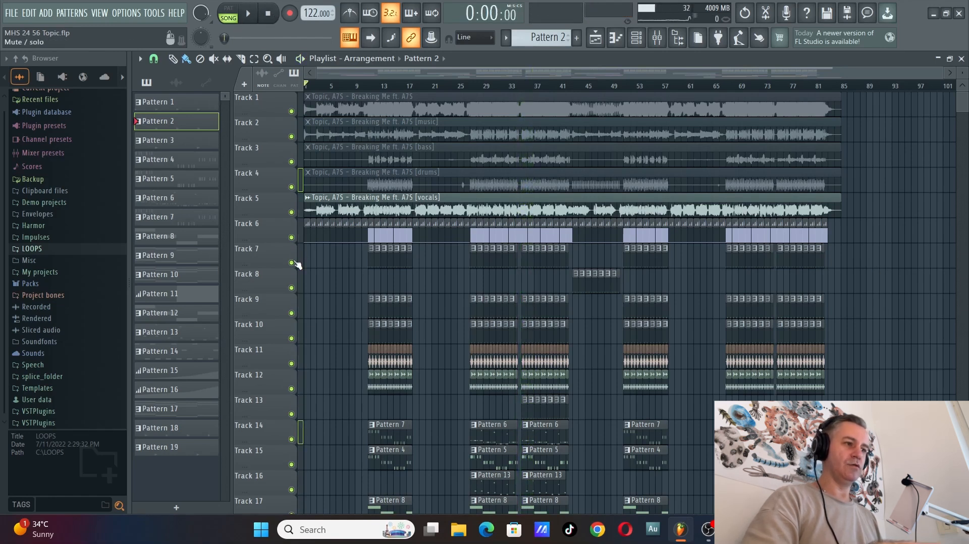
Look over the arrangement's tracks along the full song length, from the reference audio stems down to the pattern and effect clips.
scroll(291, 291, up, 3)
scroll(354, 297, down, 1)
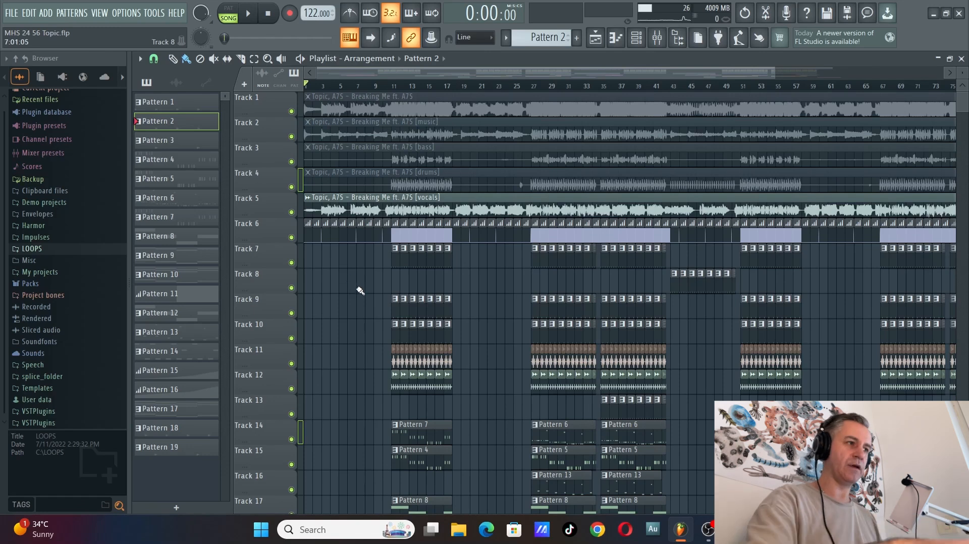
ctrl+scroll(311, 287, down, 2)
scroll(707, 283, down, 5)
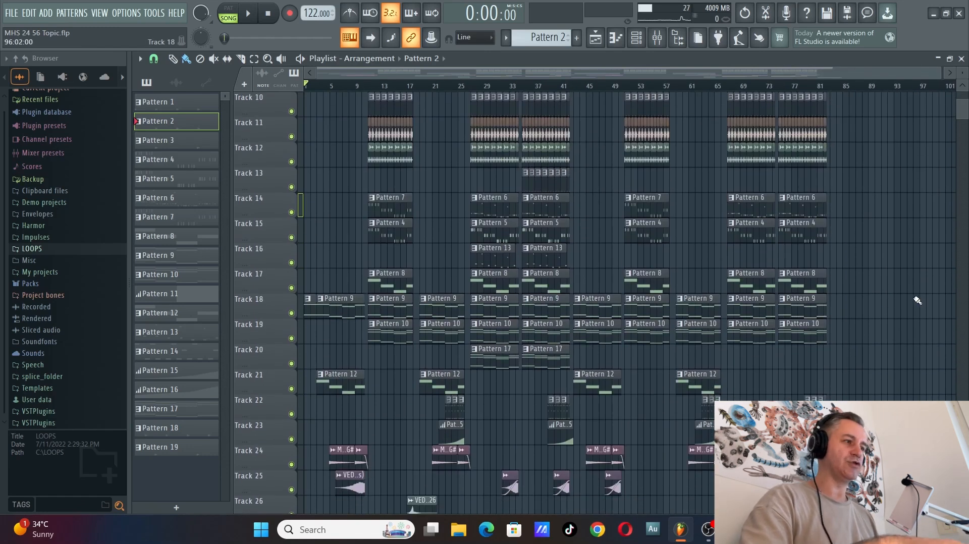
ctrl+scroll(331, 254, up, 2)
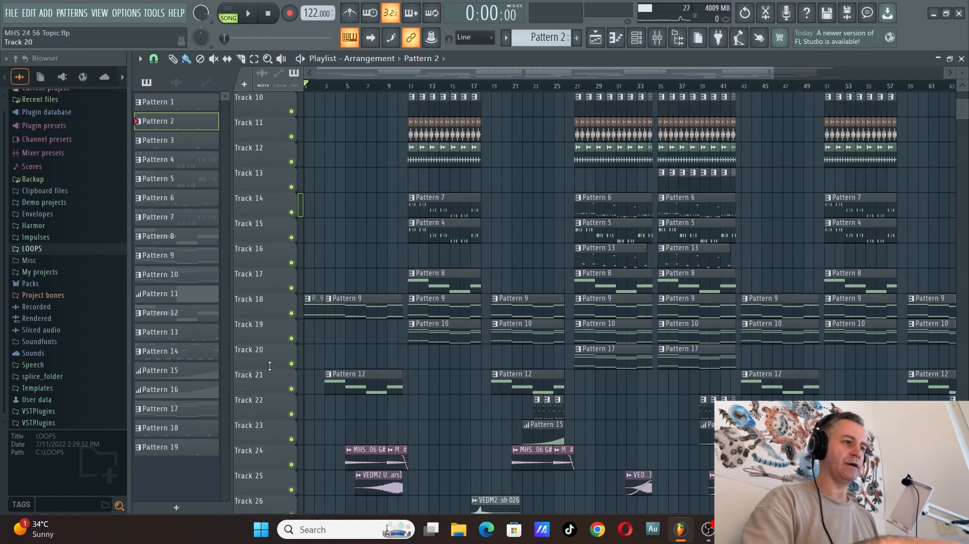
scroll(329, 253, up, 5)
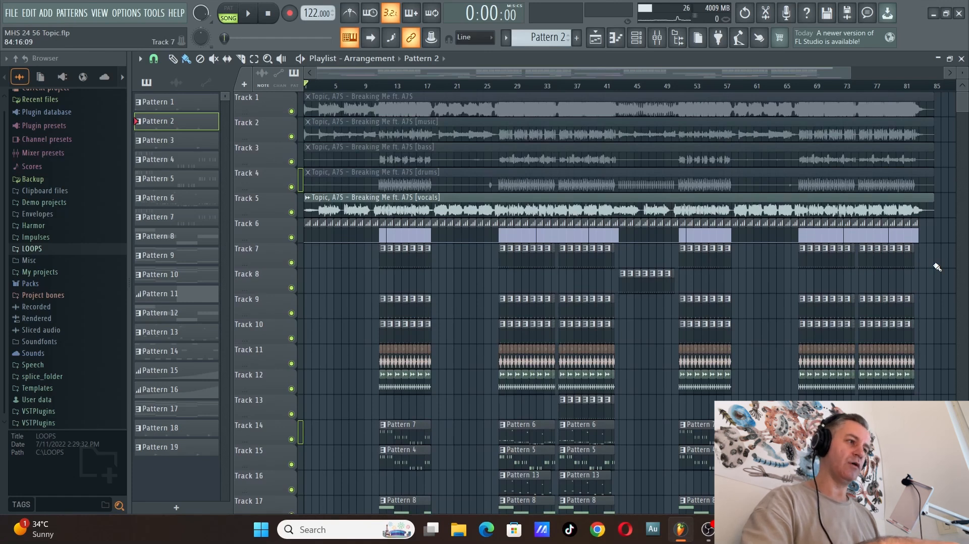
scroll(937, 267, down, 3)
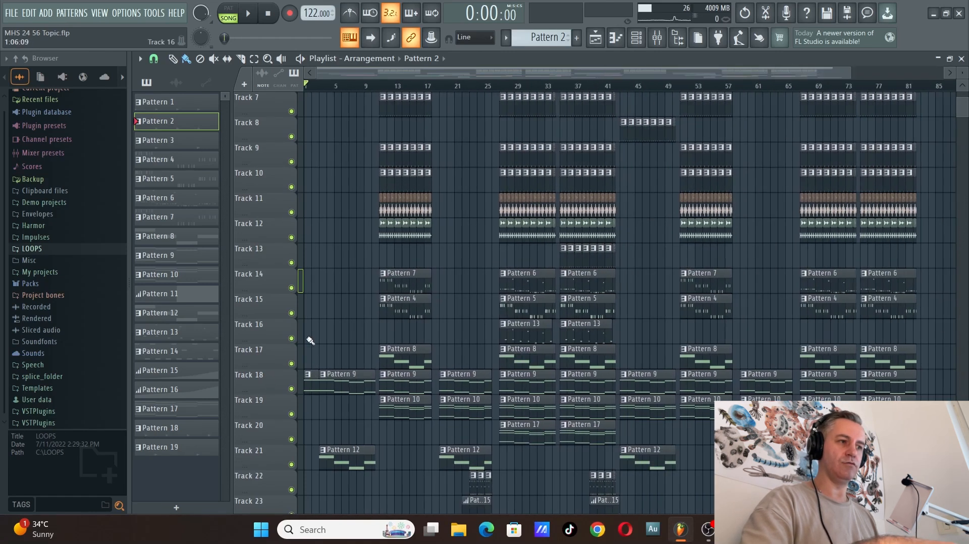
scroll(318, 303, up, 3)
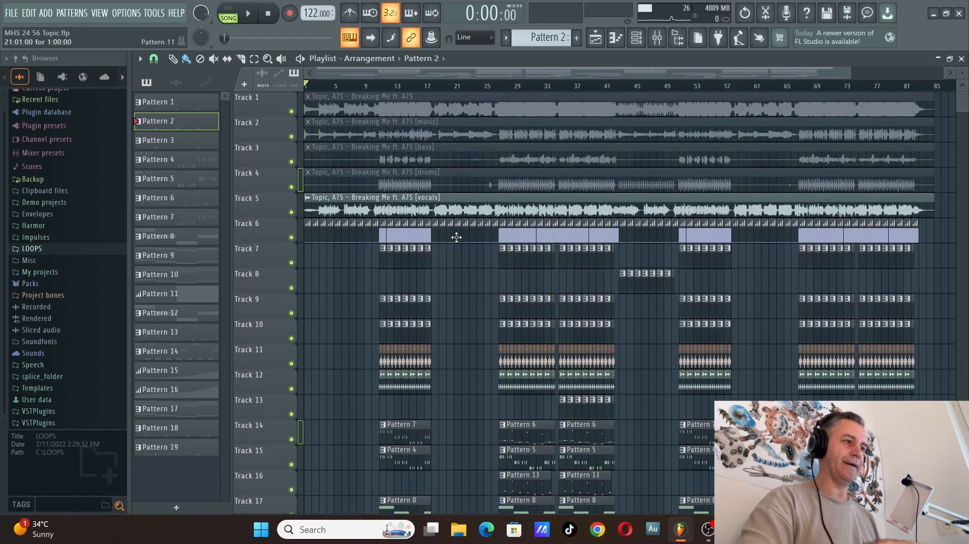
scroll(466, 273, down, 5)
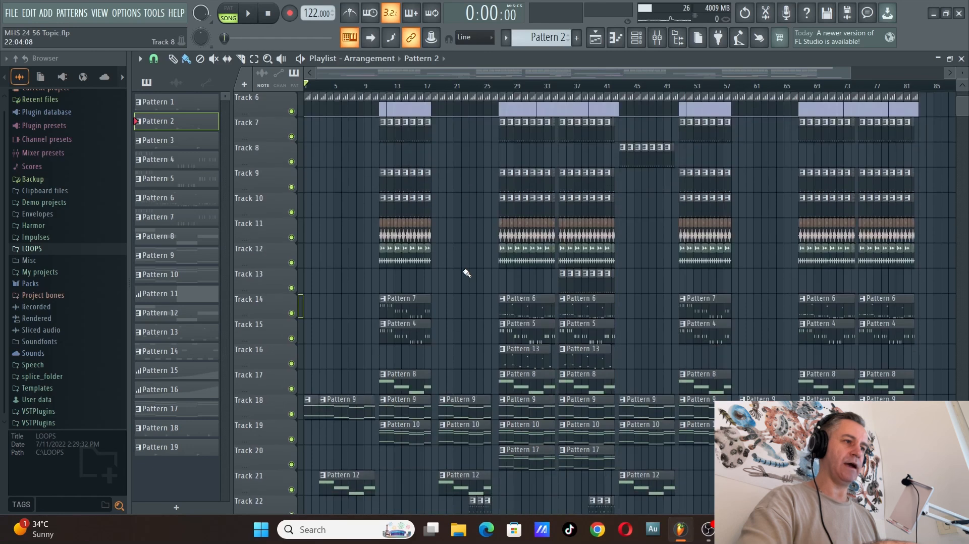
scroll(463, 278, up, 2)
scroll(462, 282, down, 1)
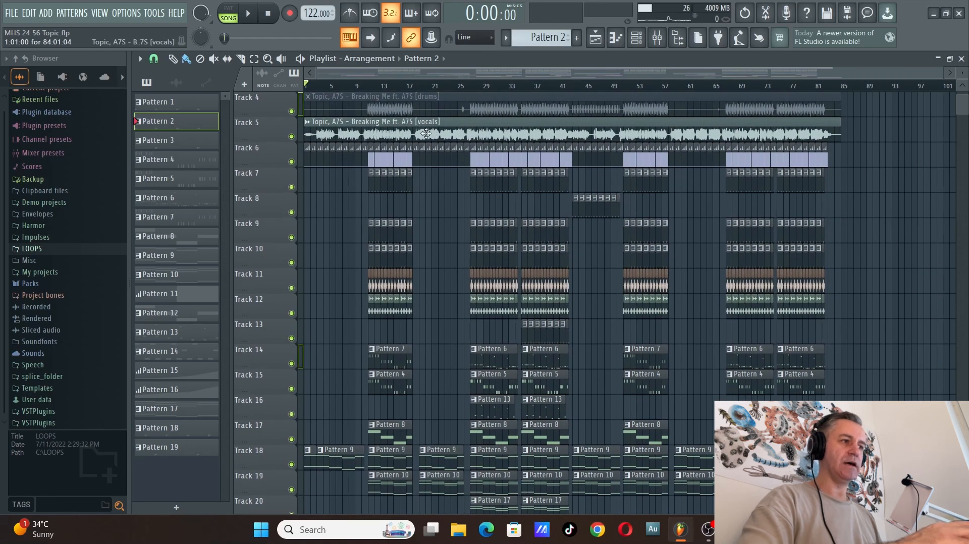
scroll(443, 211, up, 3)
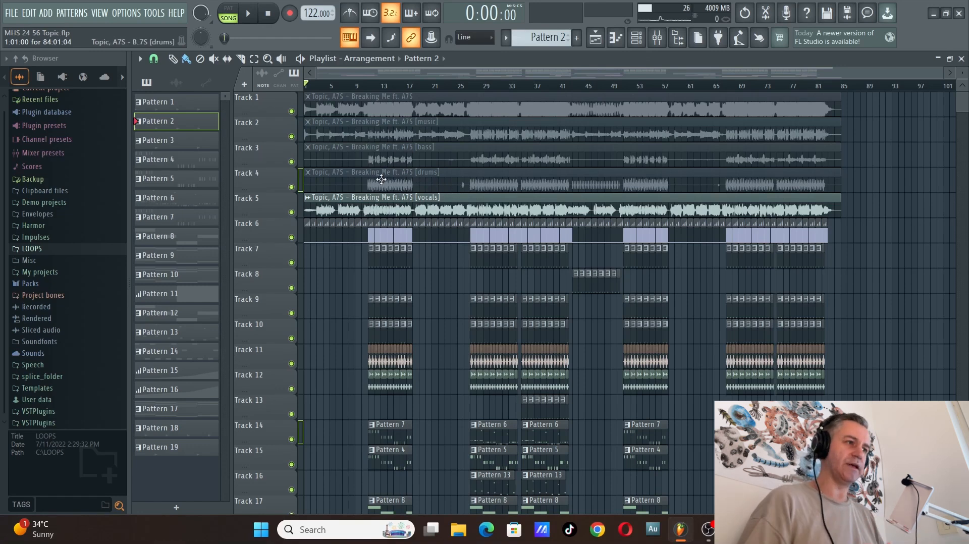
scroll(888, 224, down, 5)
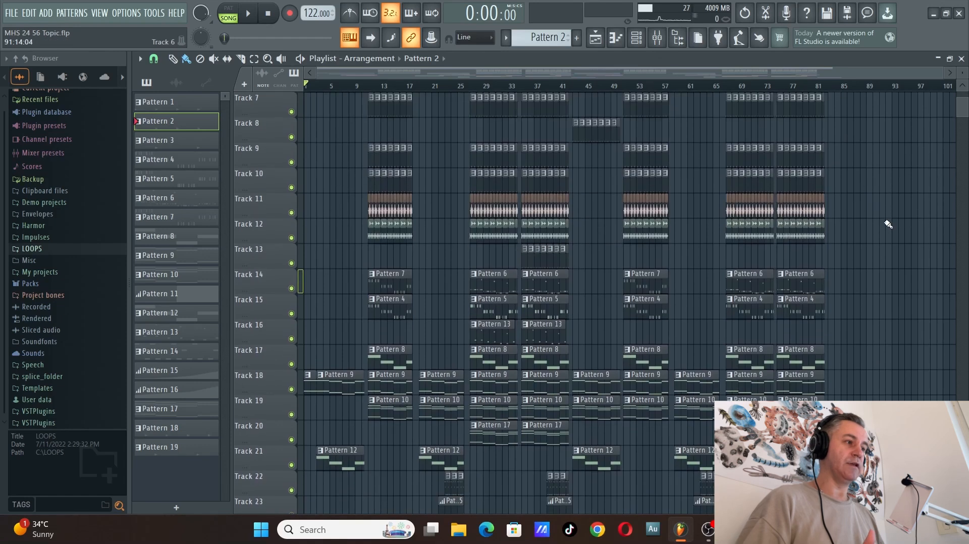
scroll(910, 237, up, 5)
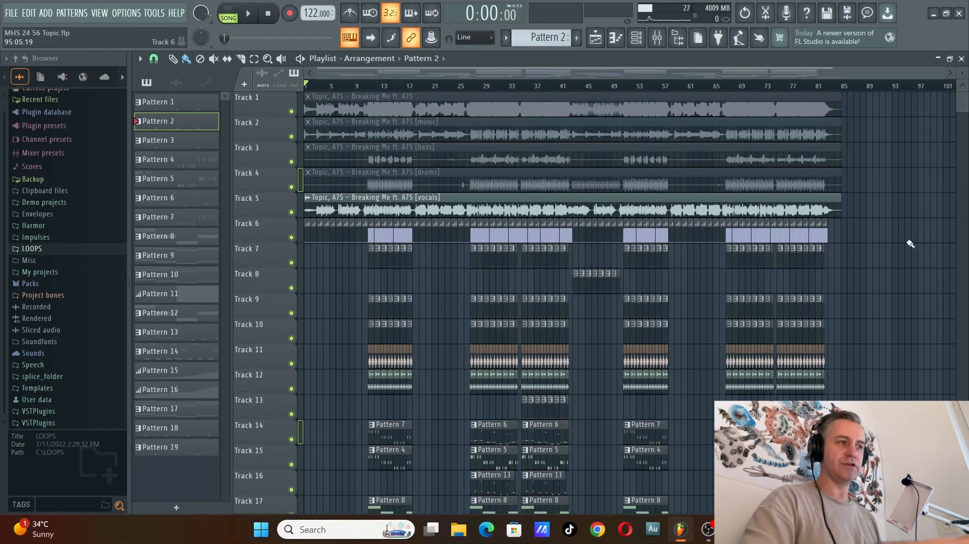
Mute the vocals on Track 5 in the playlist.
click(291, 212)
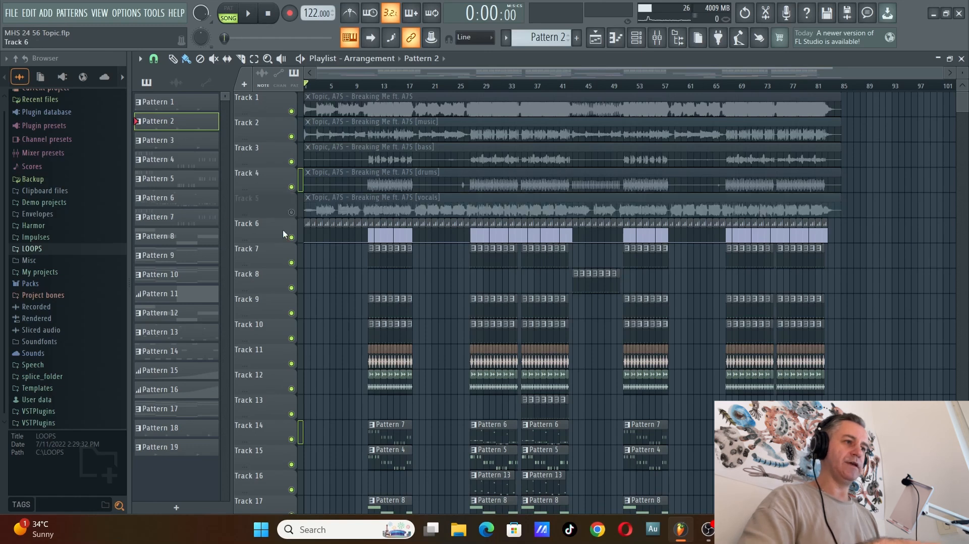
scroll(275, 259, up, 2)
scroll(275, 259, down, 3)
scroll(274, 259, up, 3)
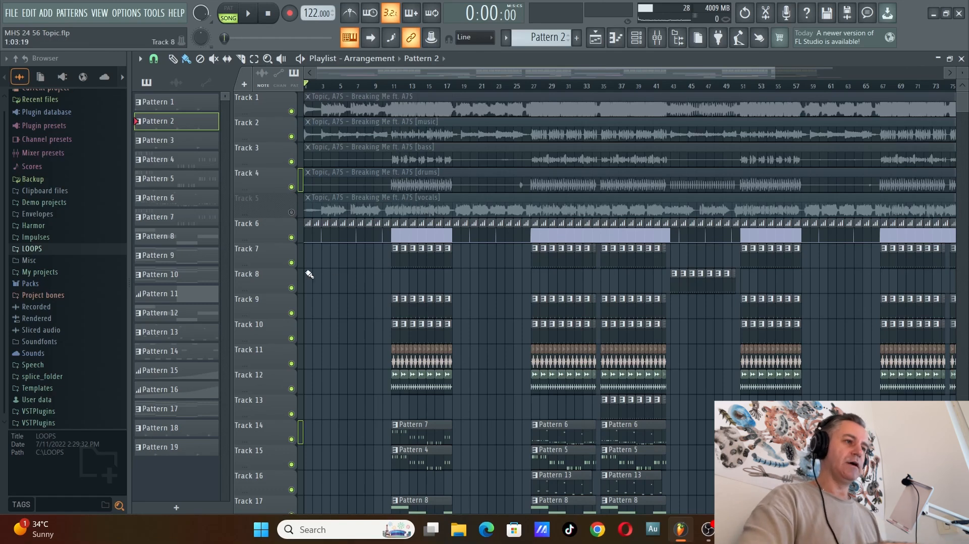
scroll(283, 273, down, 2)
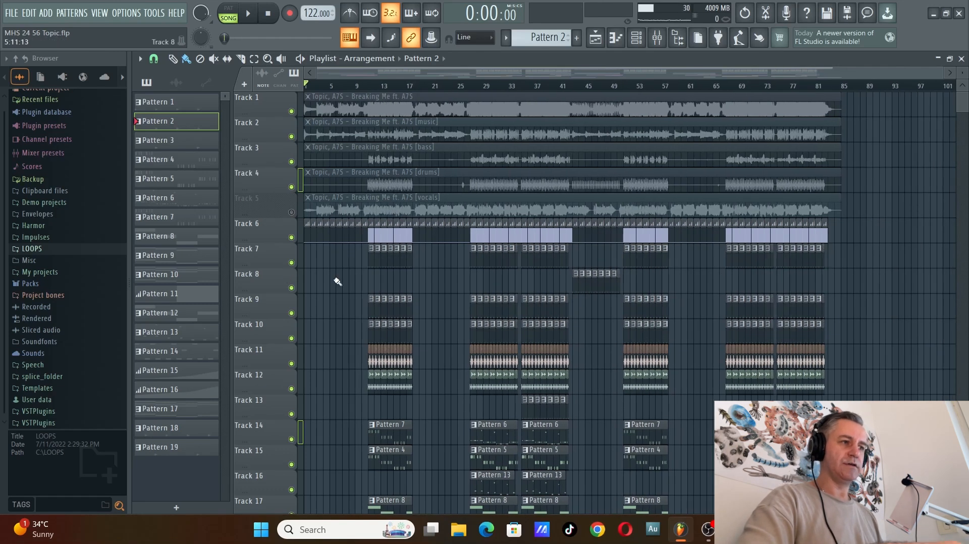
Play the song from the beginning and restore the playlist to a smaller window beside the channel rack.
scroll(302, 297, down, 5)
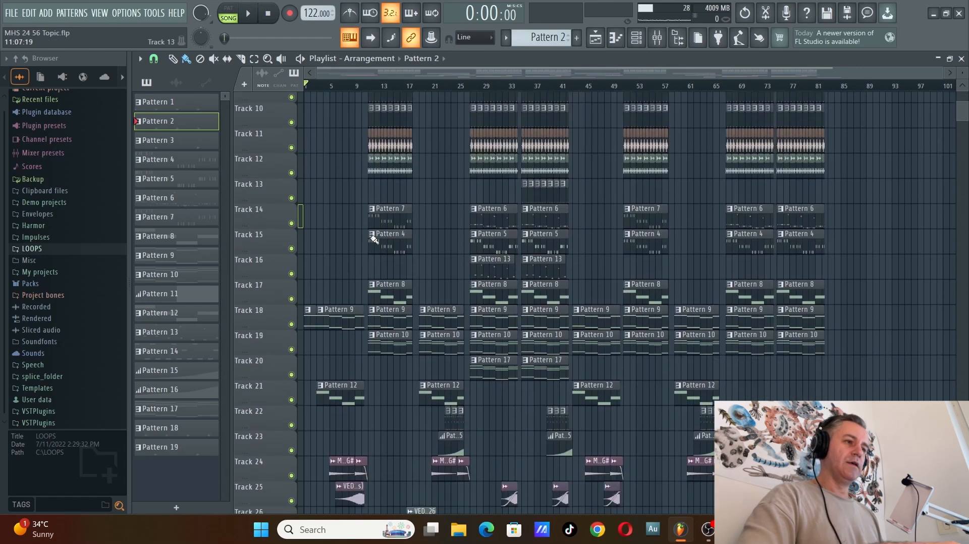
scroll(284, 305, up, 3)
scroll(283, 301, down, 2)
scroll(366, 218, up, 3)
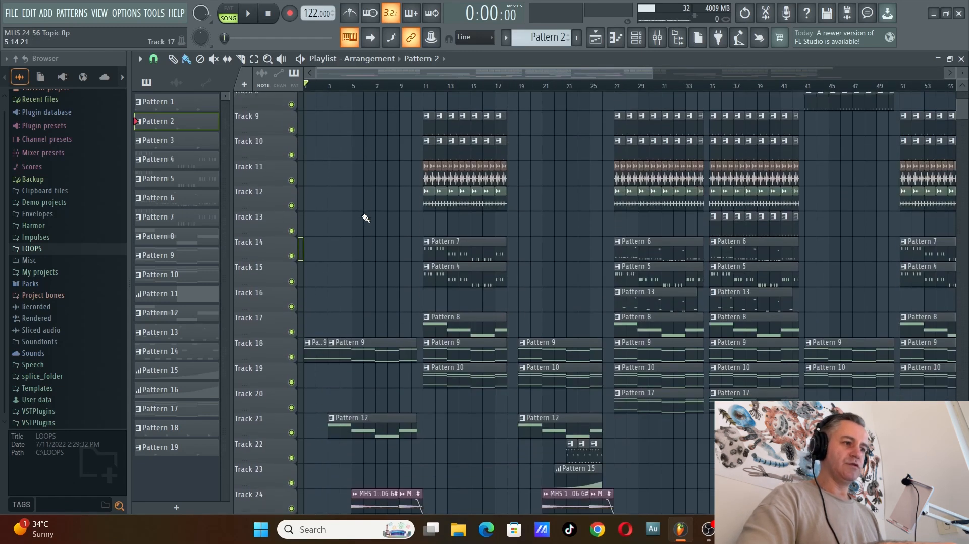
scroll(364, 214, down, 3)
key(space)
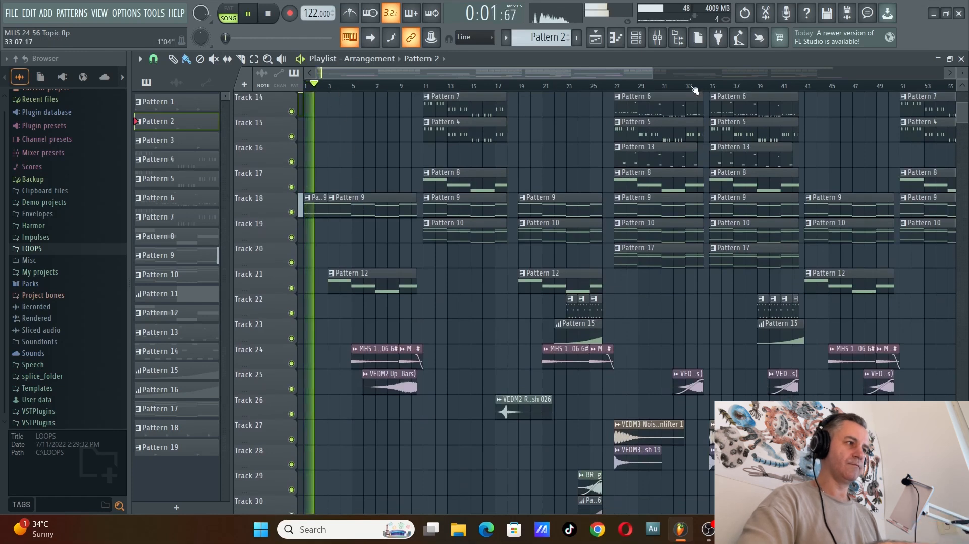
double_click(730, 58)
scroll(633, 255, up, 5)
scroll(612, 270, down, 5)
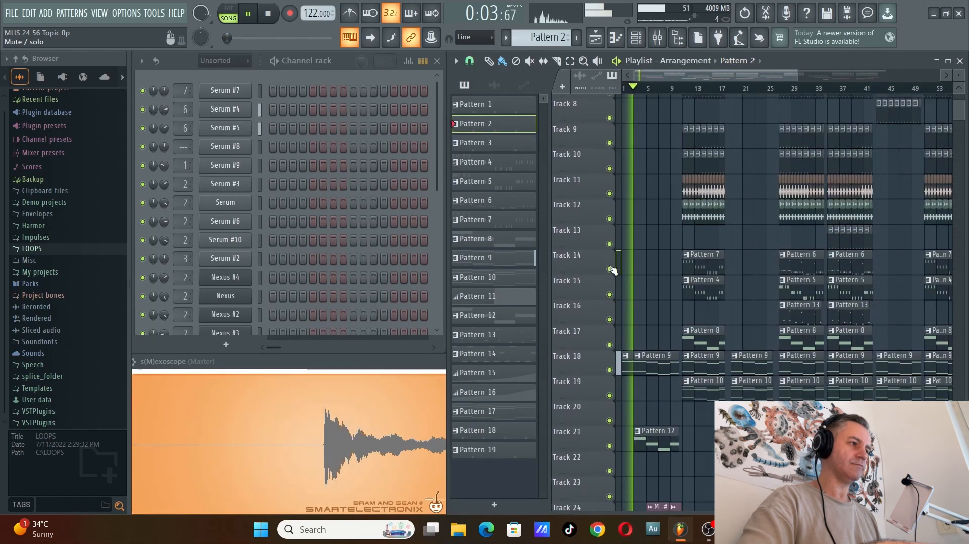
scroll(607, 254, up, 3)
scroll(617, 232, up, 2)
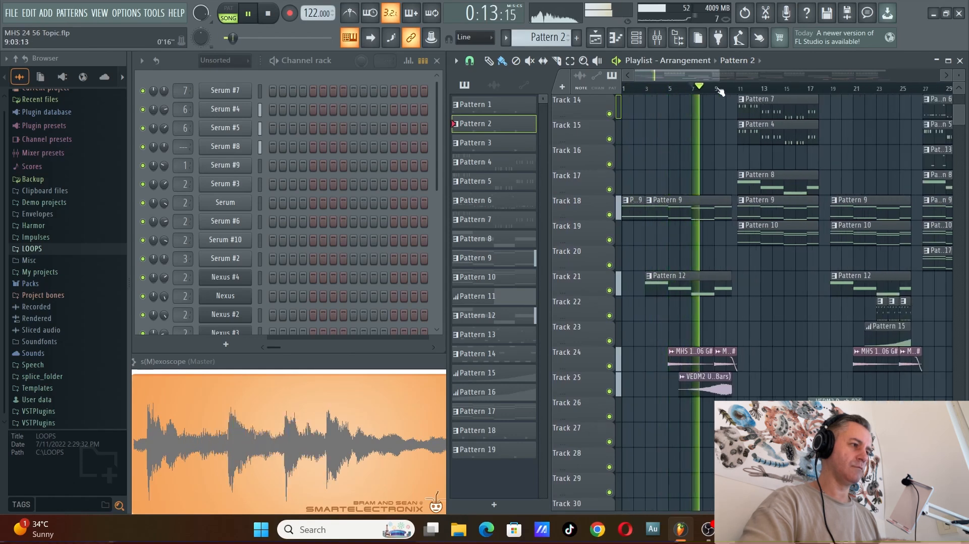
Jump song playback ahead to bar 11, listen to the section starting there and stop it.
drag(719, 90, 742, 89)
scroll(742, 90, up, 2)
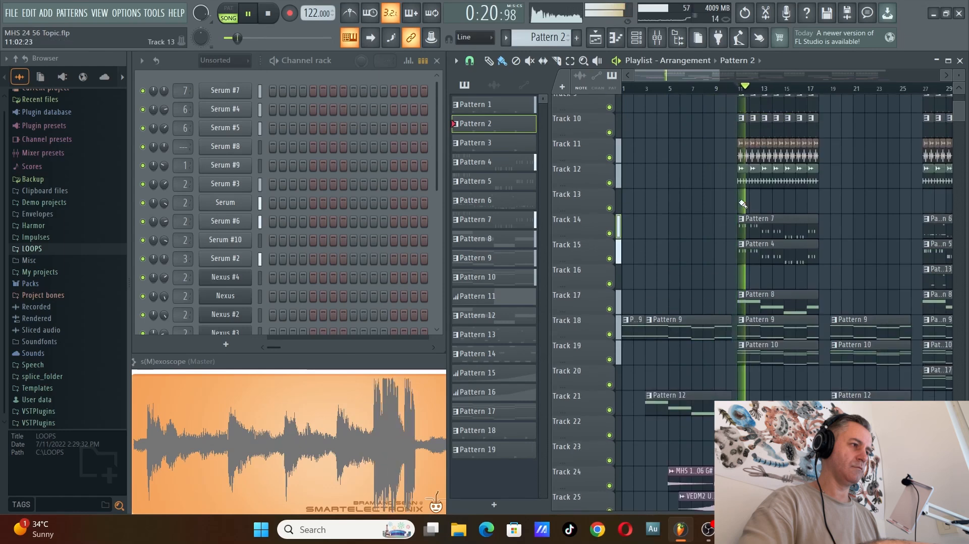
scroll(631, 317, up, 5)
scroll(631, 318, down, 4)
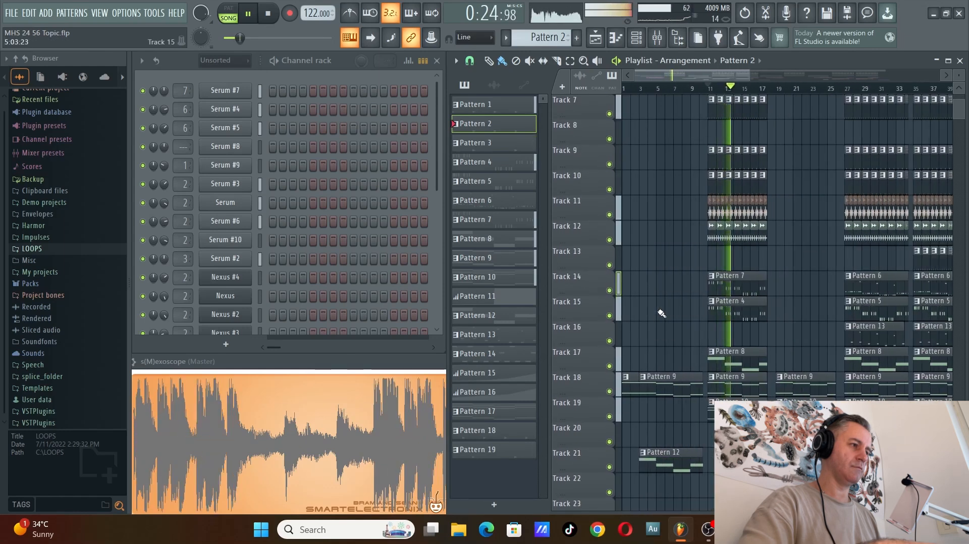
key(space)
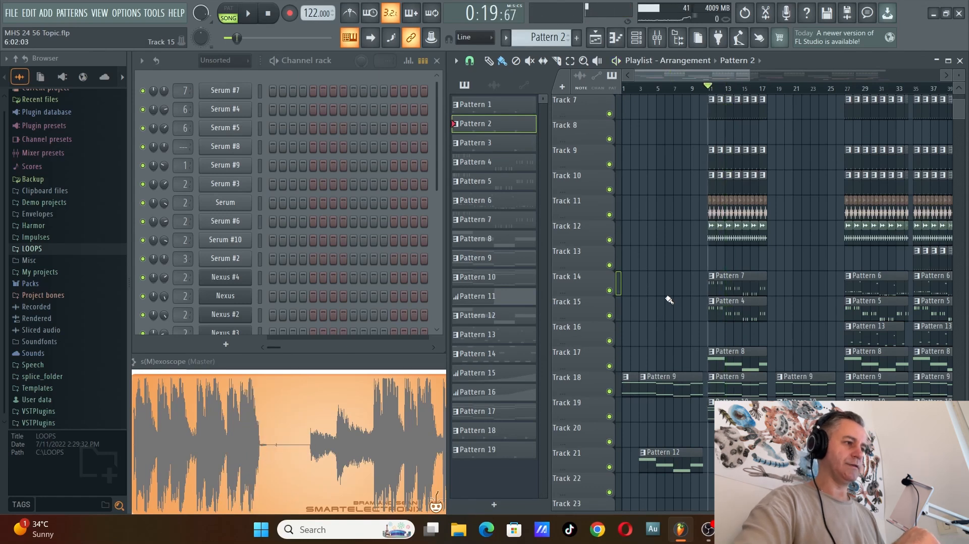
Select Pattern 9 on Track 18 in pattern playback mode and open its Serum #4 synth.
scroll(593, 287, up, 3)
scroll(590, 285, down, 5)
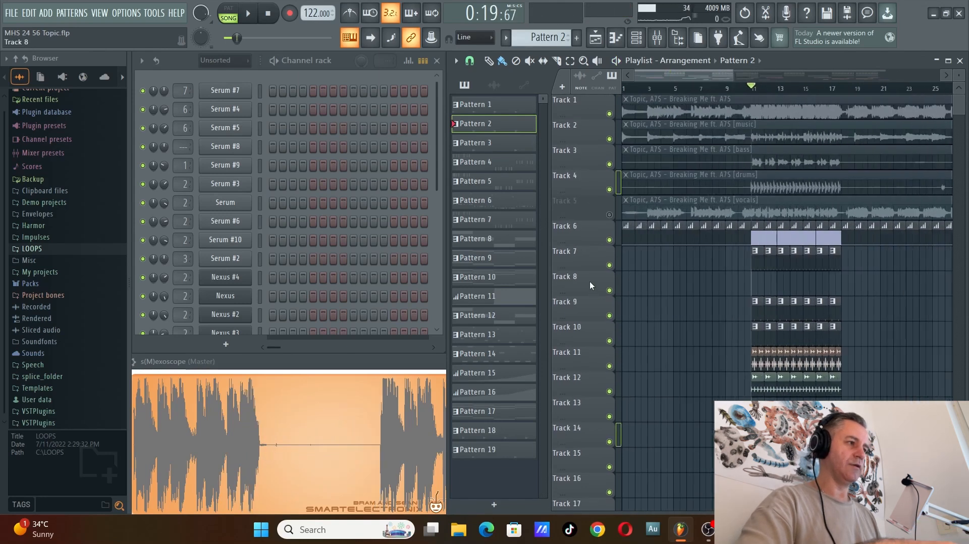
scroll(656, 283, up, 1)
click(666, 282)
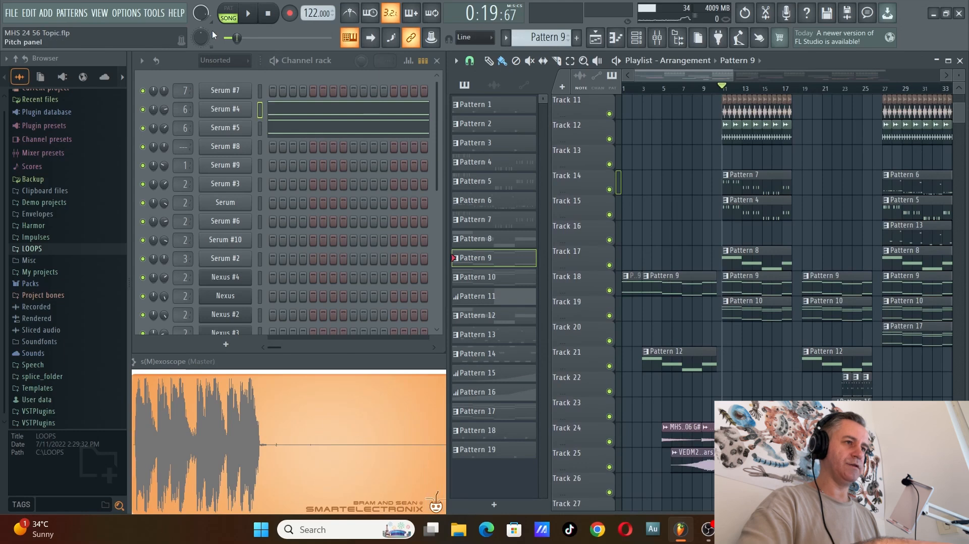
click(228, 8)
click(226, 111)
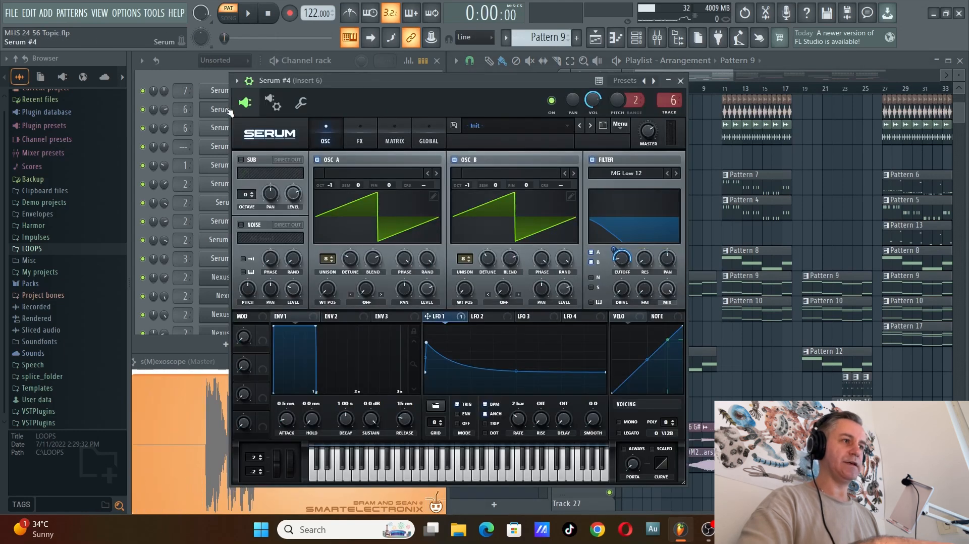
Mute the Serum #5 channel and audition Pattern 9 twice with Serum #4 alone.
click(143, 128)
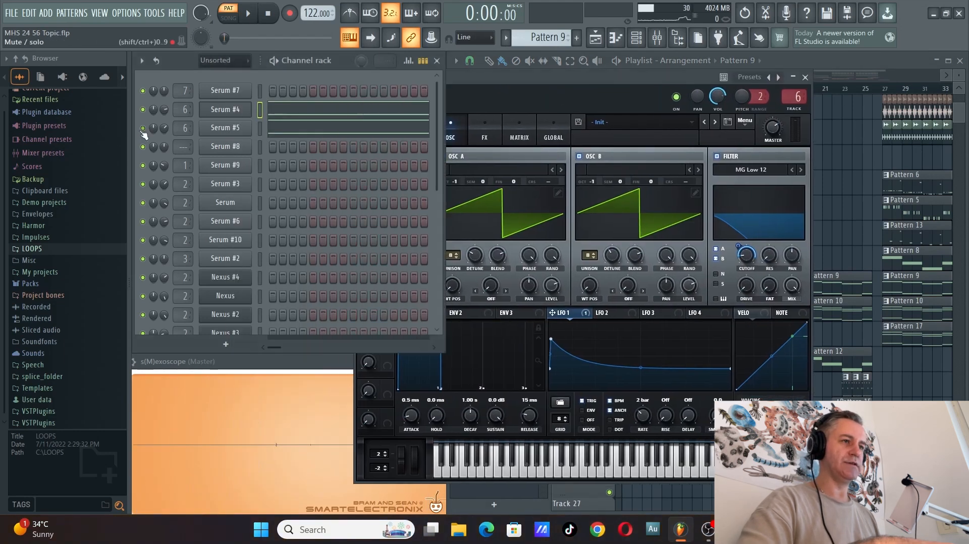
drag(582, 83, 593, 65)
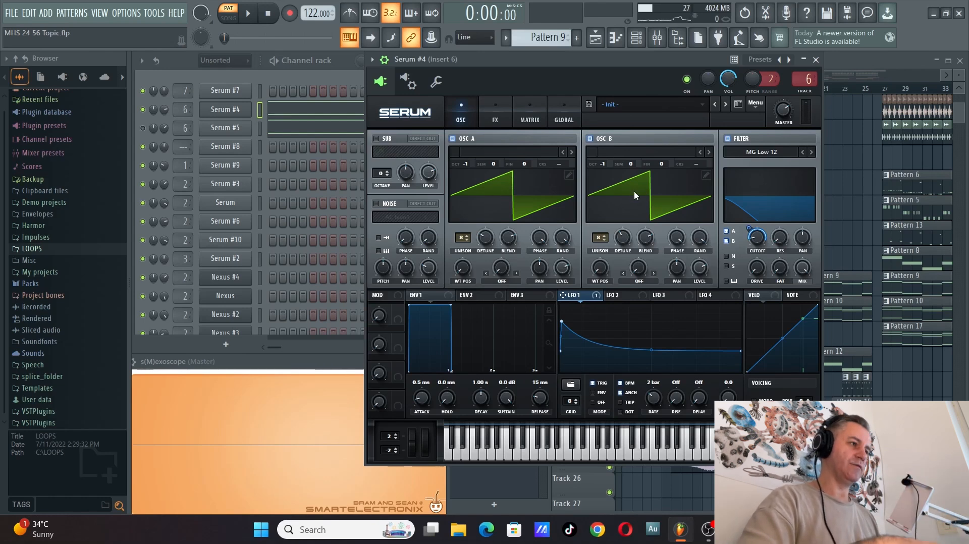
key(space)
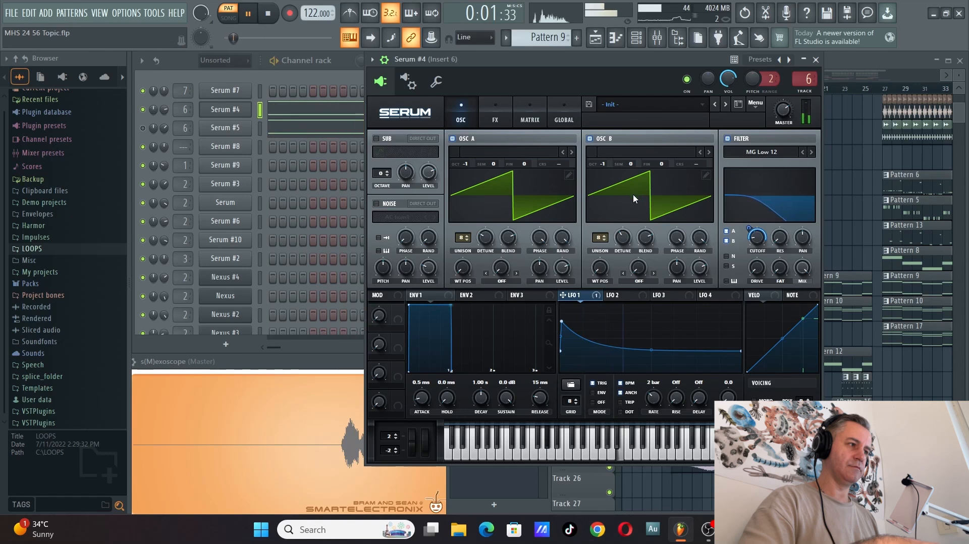
key(space)
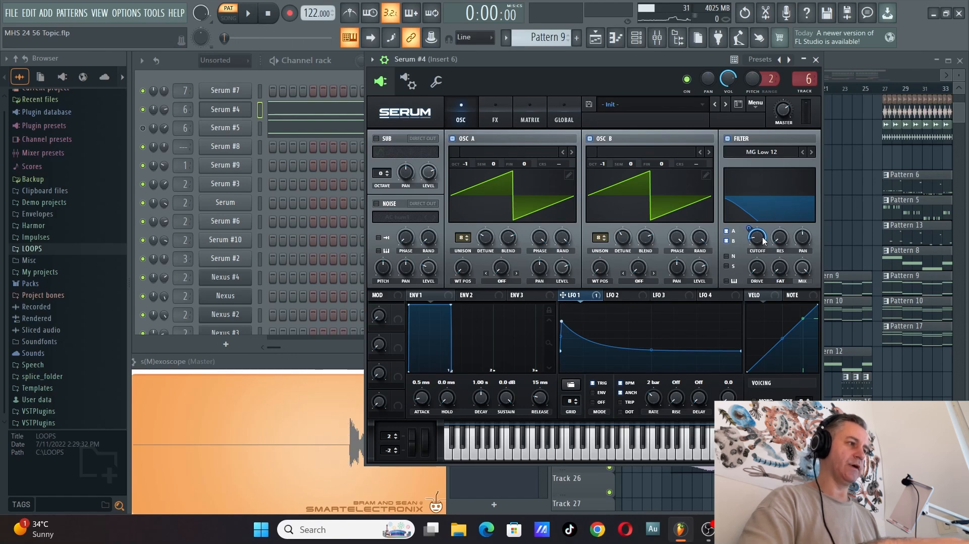
key(space)
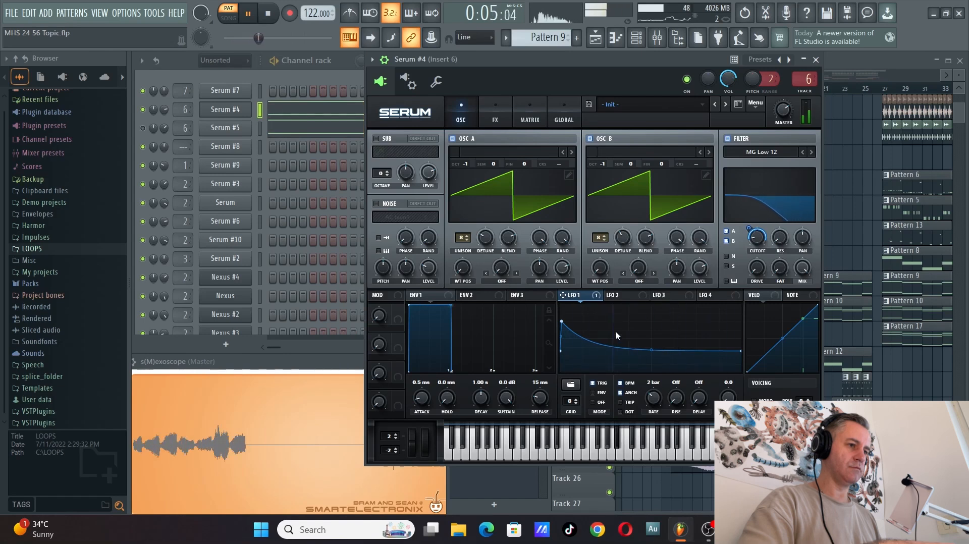
key(space)
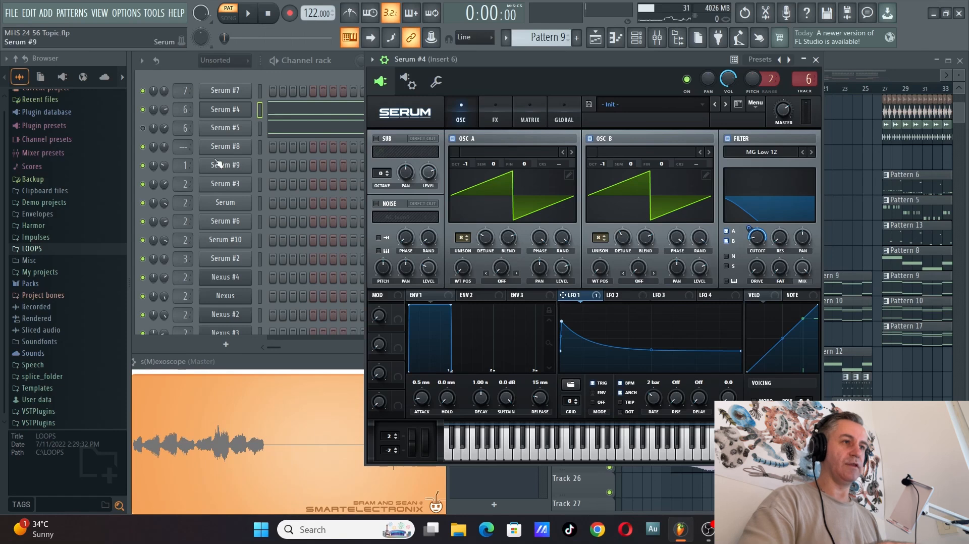
Solo the Serum #5 channel and audition Pattern 9 while viewing that channel's notes in the piano roll.
right_click(143, 128)
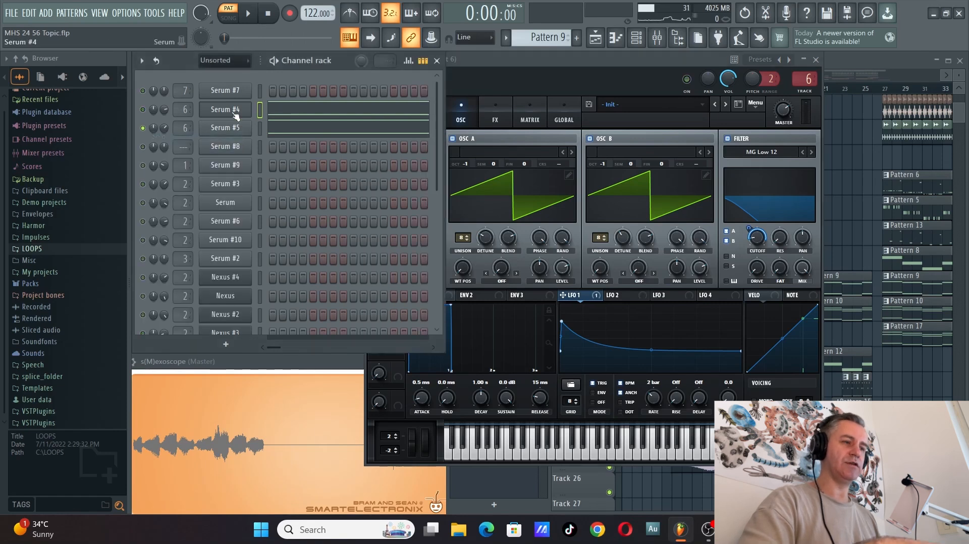
click(268, 132)
key(space)
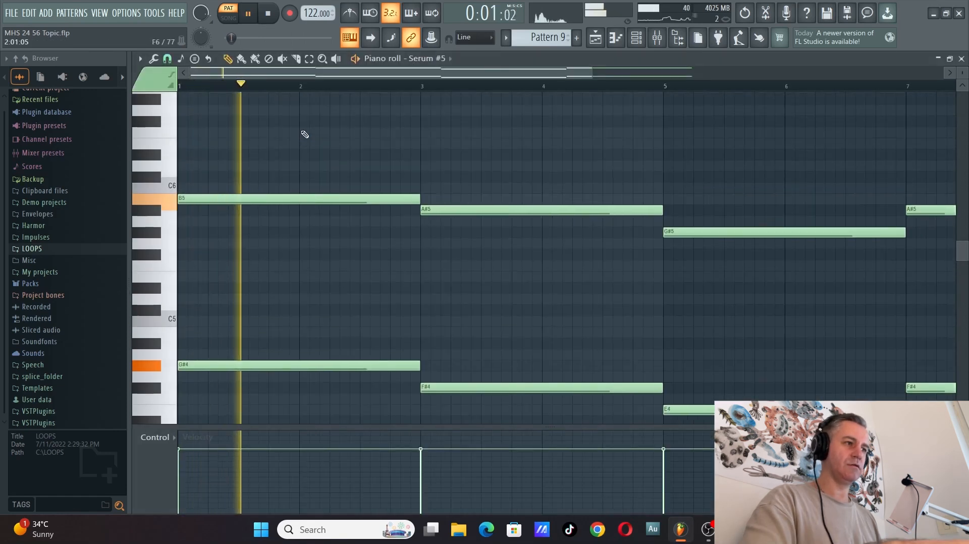
key(F7)
click(299, 135)
key(space)
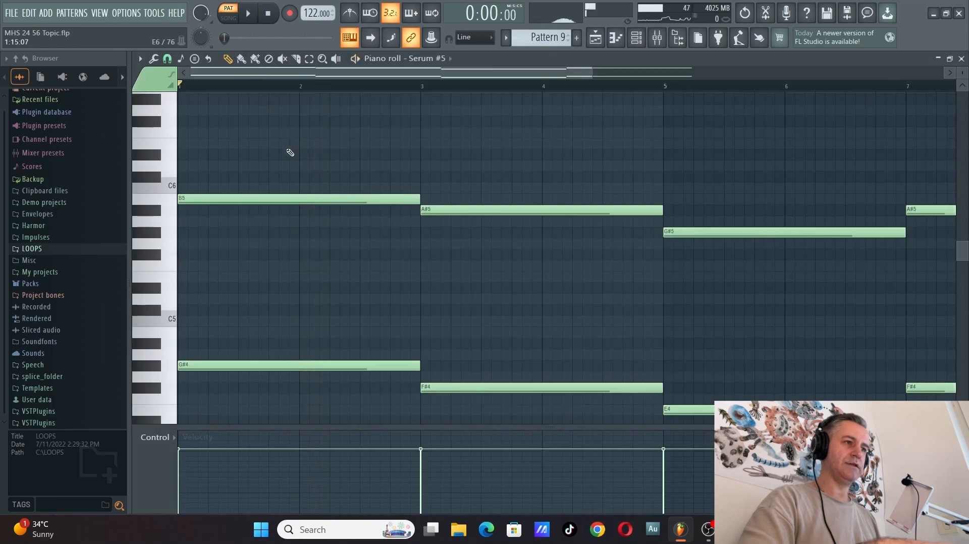
key(F7)
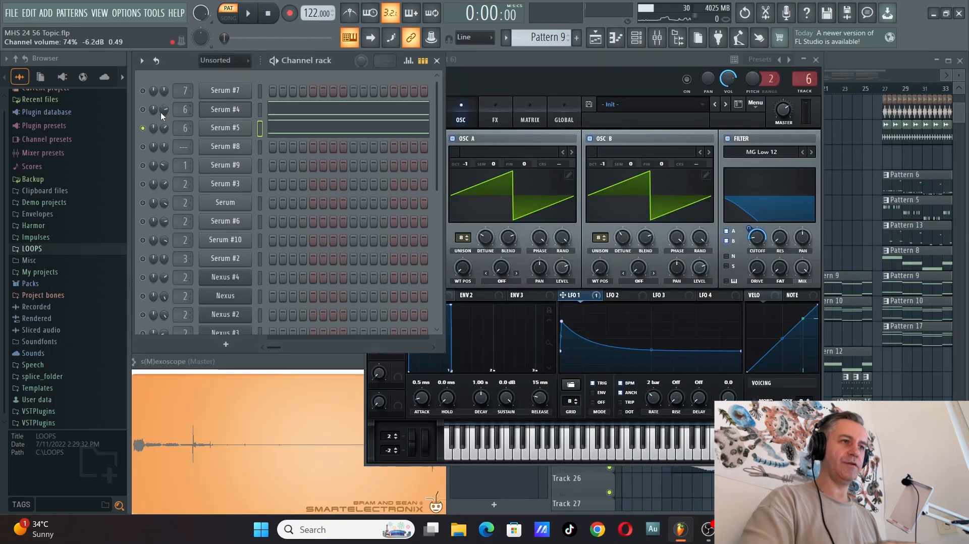
Unsolo Serum #5, play Pattern 9 with all its layers, and view the Serum #4 notes in the piano roll.
right_click(148, 130)
click(156, 134)
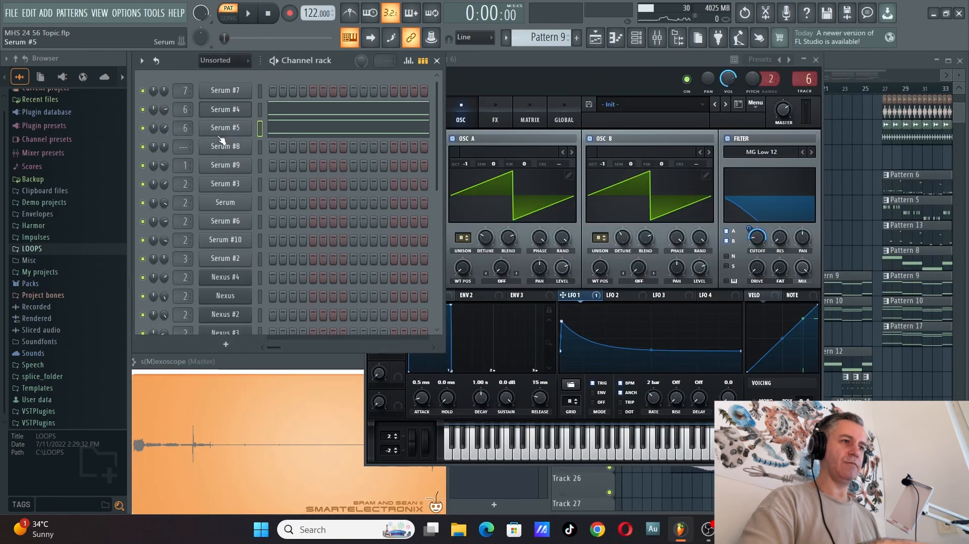
click(225, 128)
key(space)
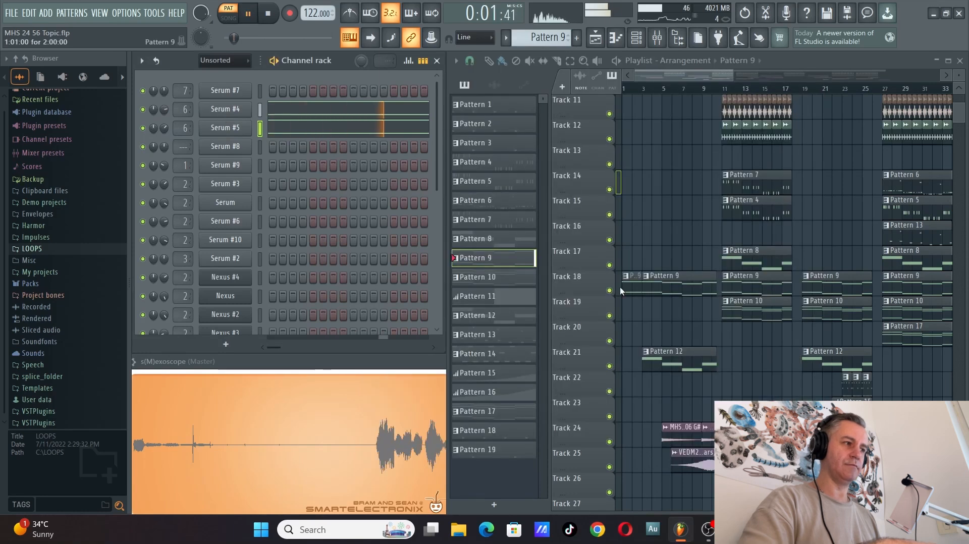
click(345, 112)
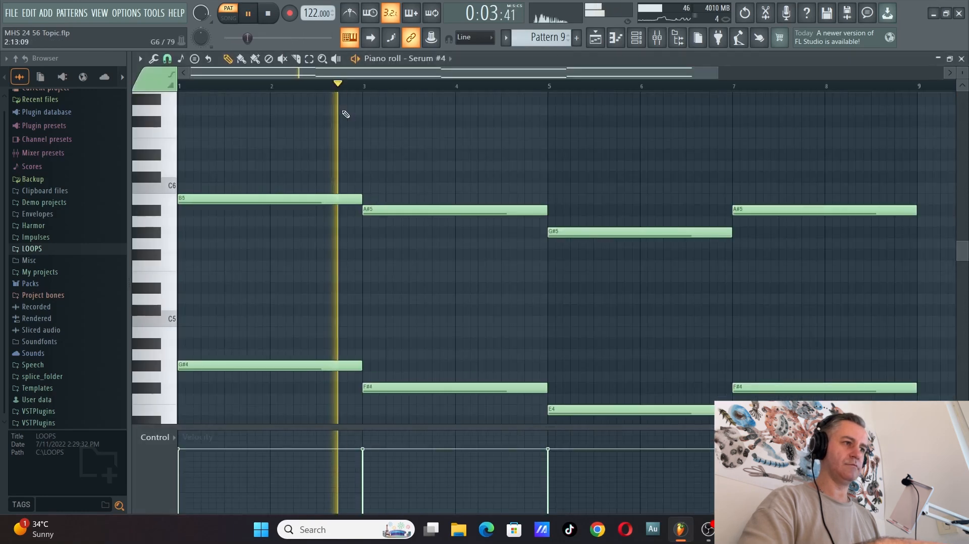
scroll(367, 210, down, 3)
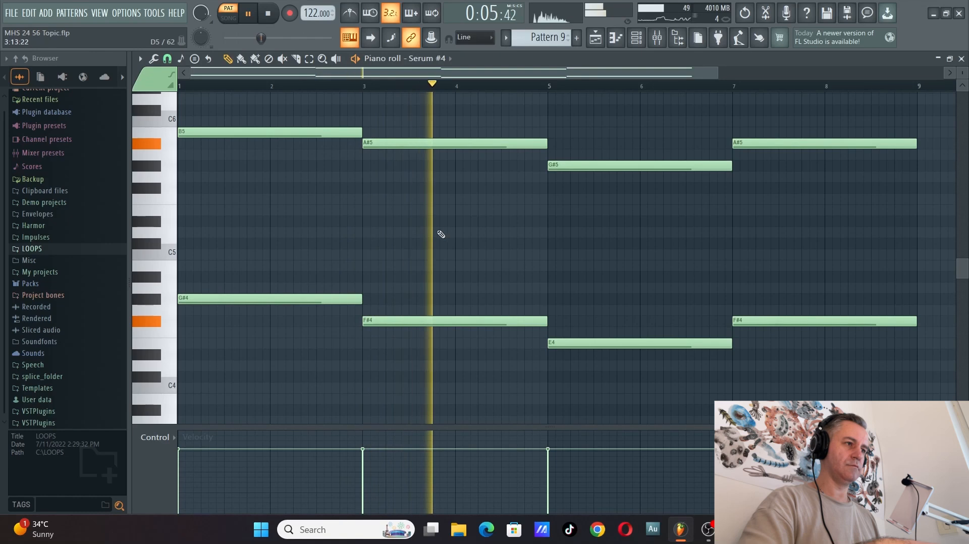
key(space)
scroll(434, 234, down, 1)
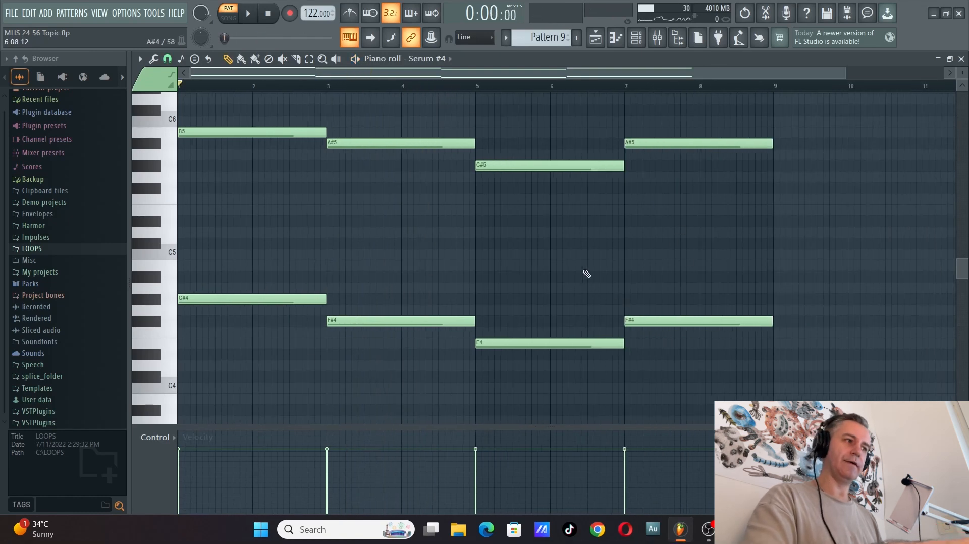
key(F7)
Select Pattern 12 on Track 21 and audition its Serum #8 notes in the piano roll, jumping to bars 3, 5 and 7.
scroll(706, 252, down, 3)
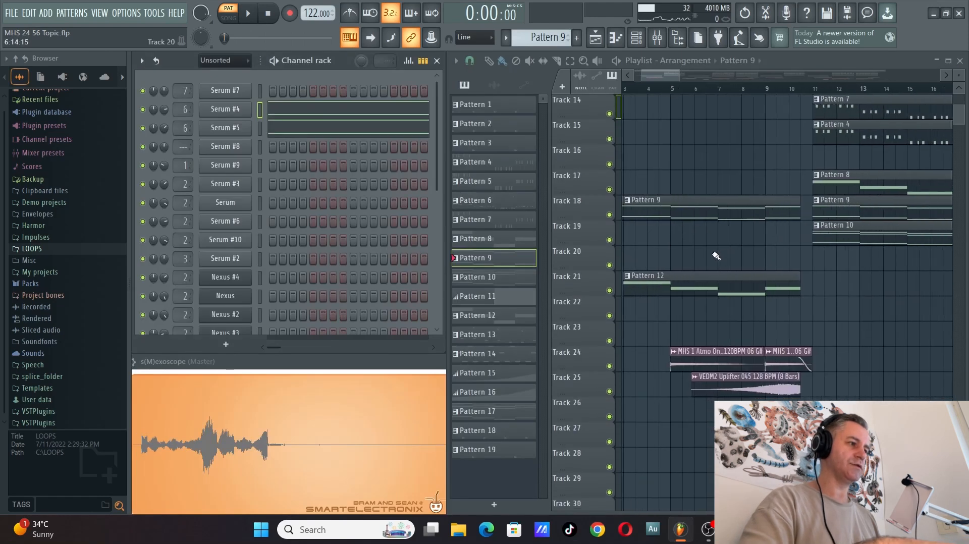
click(685, 275)
click(334, 154)
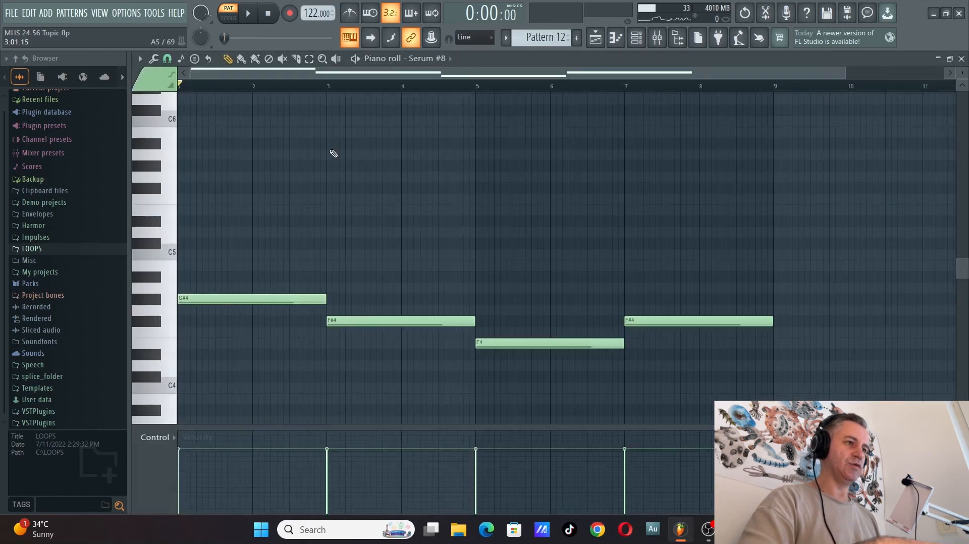
key(space)
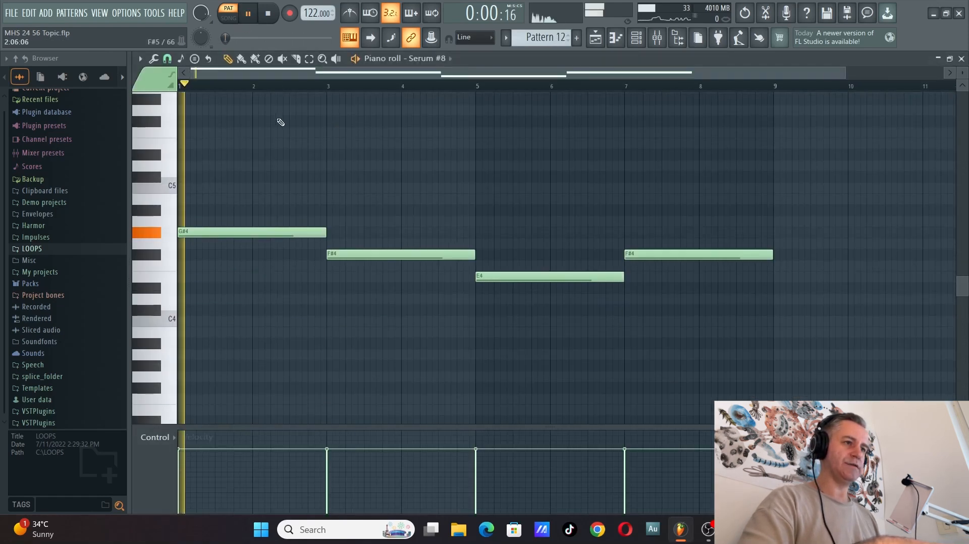
click(329, 85)
click(478, 85)
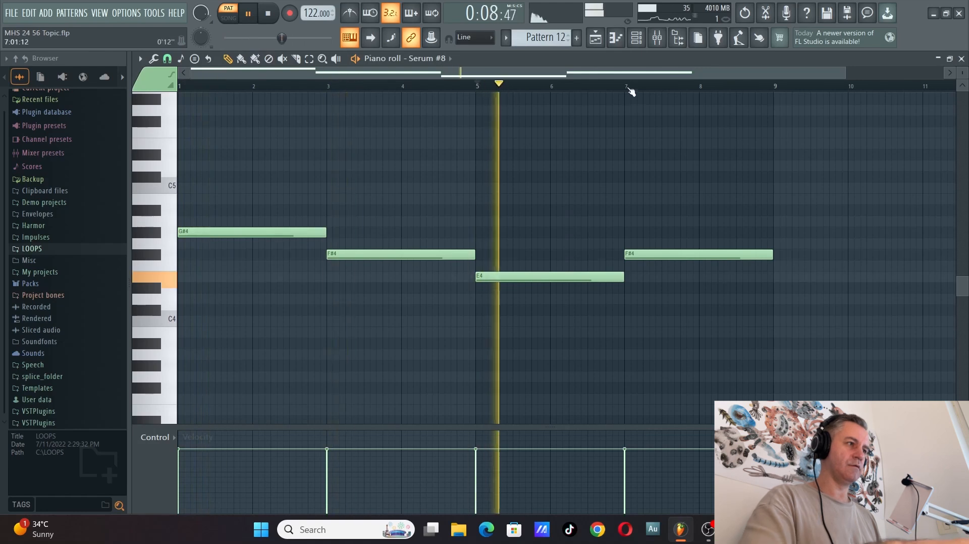
click(628, 85)
key(F7)
key(space)
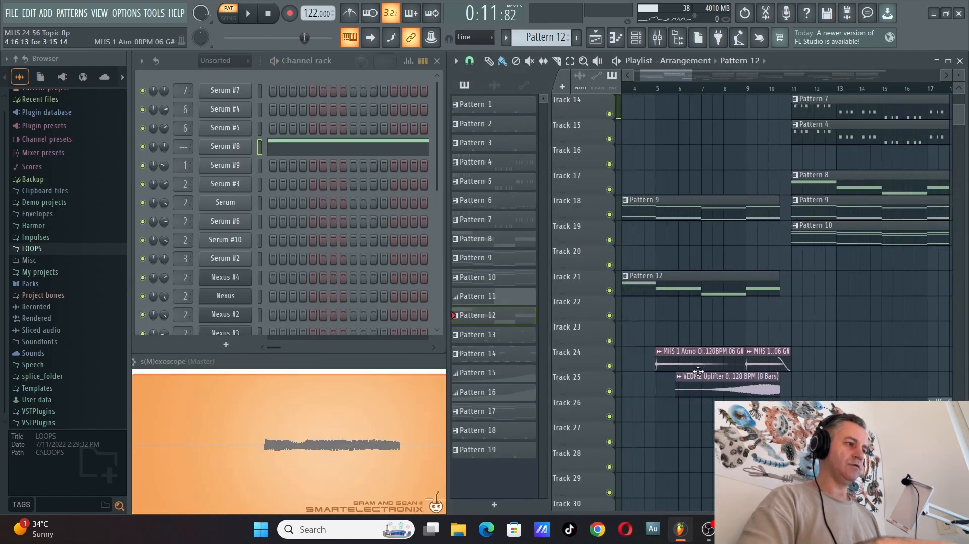
Play the song from bar 5, solo Track 24 to hear the MHS 1 Atmo One Shot sample, and unsolo the track.
scroll(674, 254, down, 3)
scroll(627, 221, up, 3)
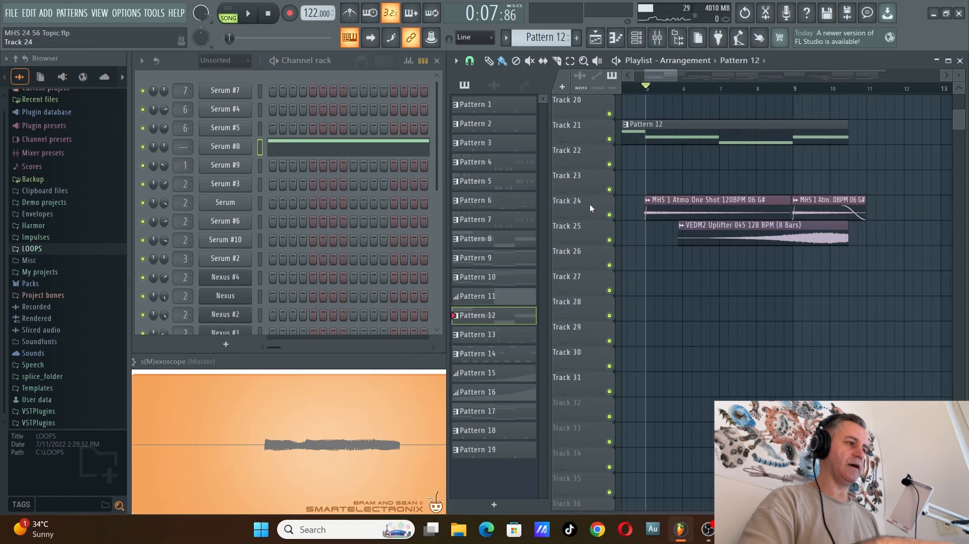
key(space)
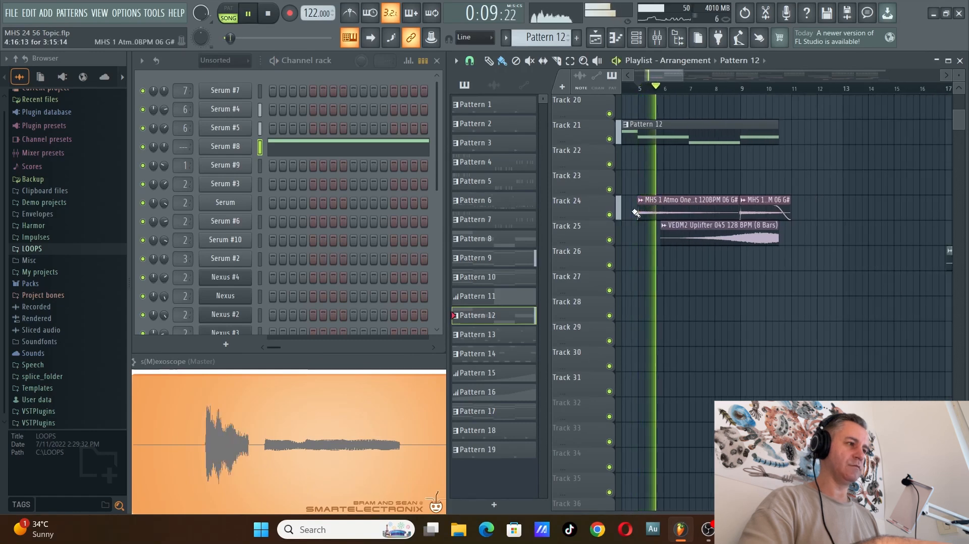
ctrl+click(614, 215)
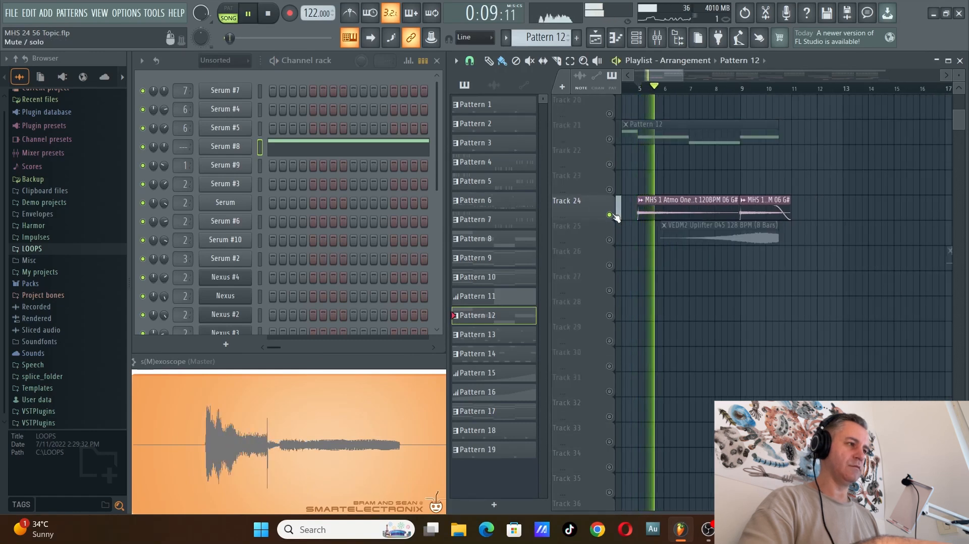
key(space)
ctrl+click(613, 215)
Examine the playlist arrangement around the bar 11 drop, from the original stems on Tracks 1–5 to the effect samples on Tracks 24–26.
scroll(616, 207, up, 9)
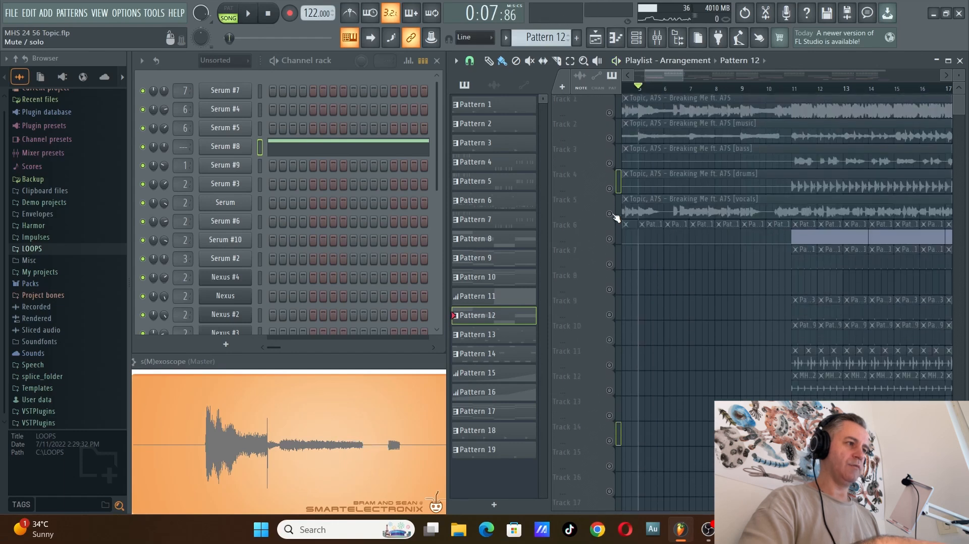
scroll(663, 108, down, 3)
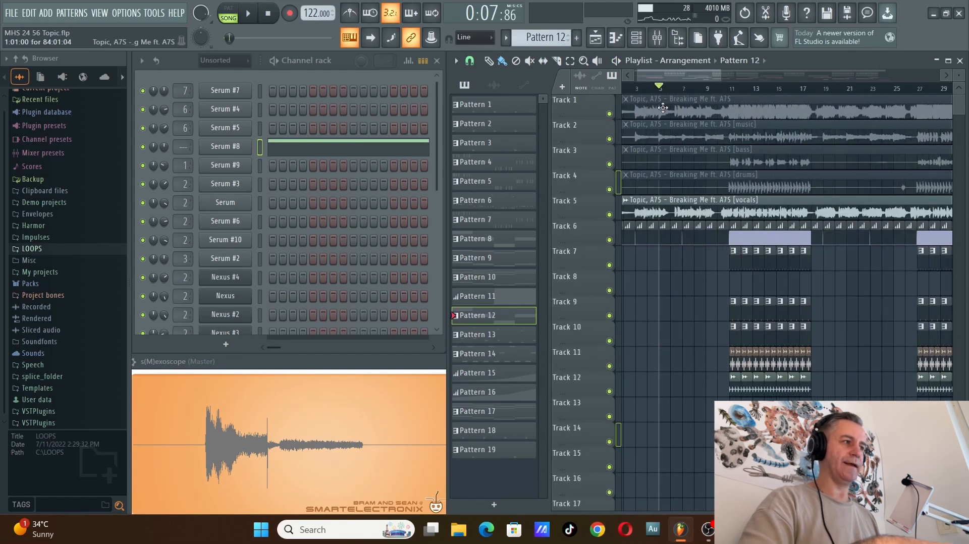
scroll(692, 159, down, 7)
scroll(699, 278, up, 3)
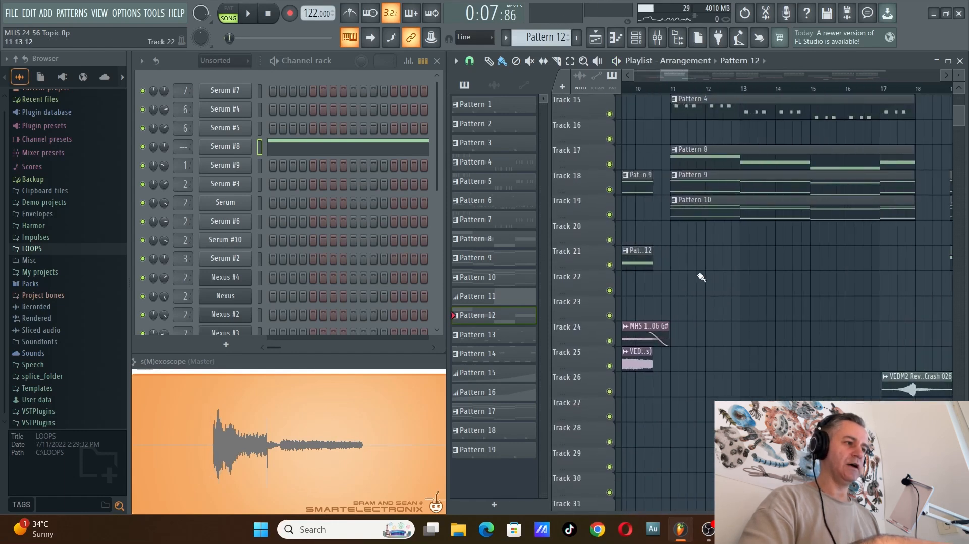
scroll(762, 311, down, 2)
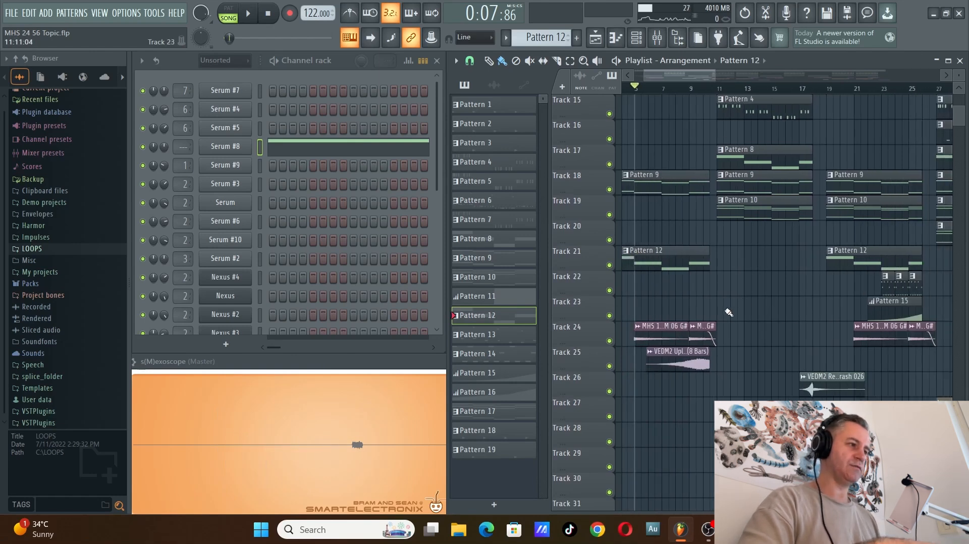
scroll(729, 312, up, 2)
scroll(708, 370, up, 1)
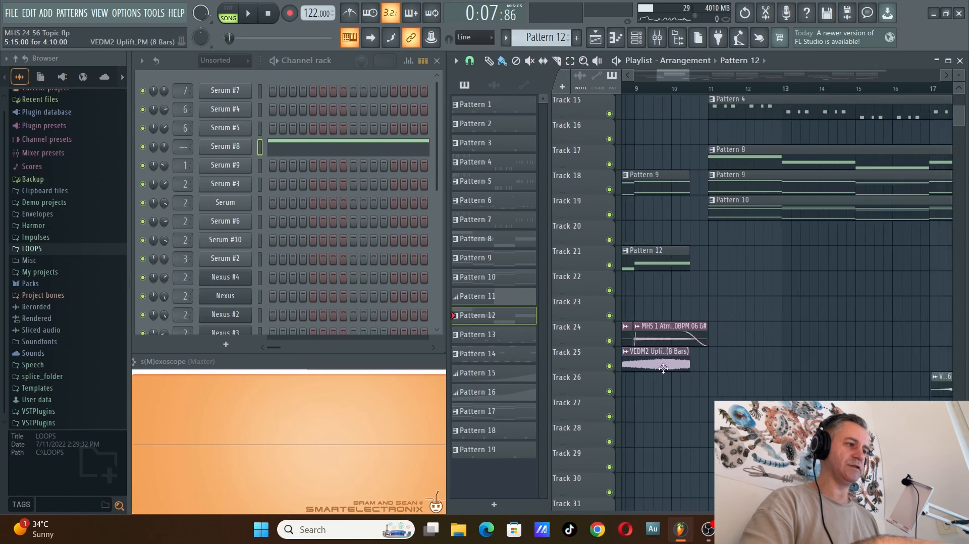
scroll(735, 291, up, 1)
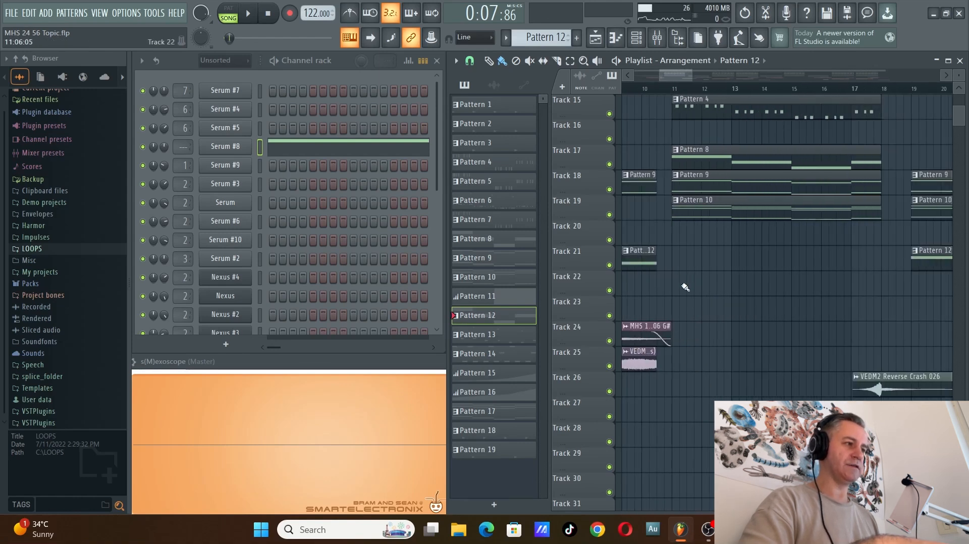
scroll(677, 248, up, 5)
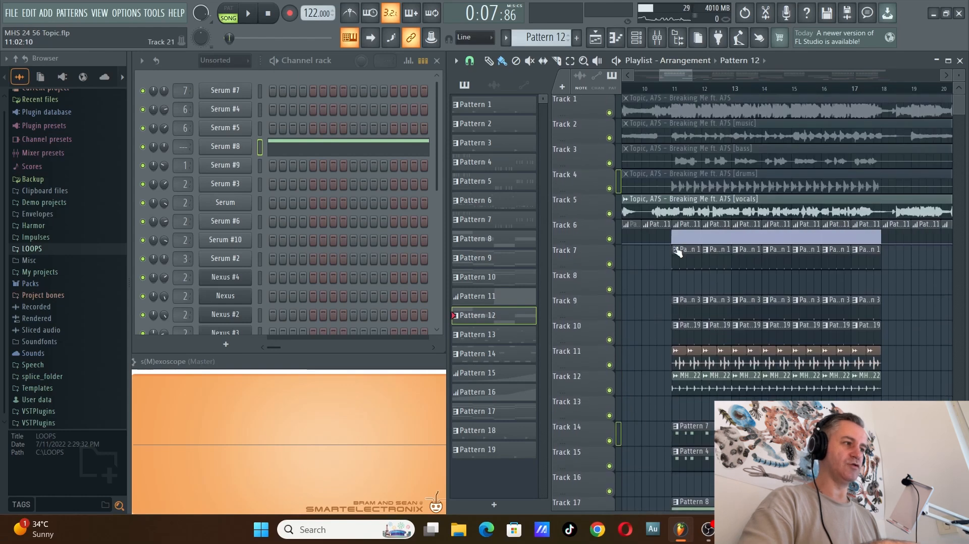
Mute the original vocals on Track 5 and play the song section starting at bar 11.
click(609, 215)
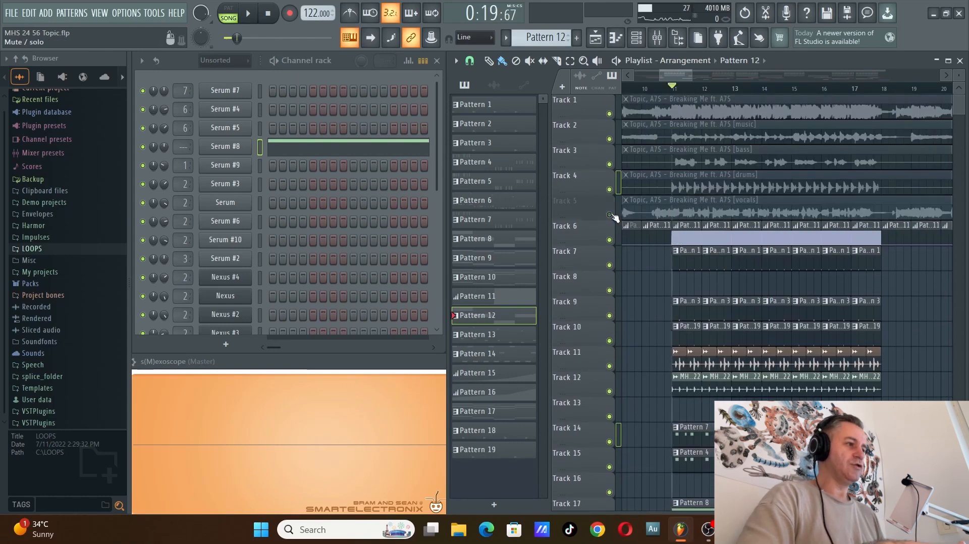
scroll(787, 252, down, 2)
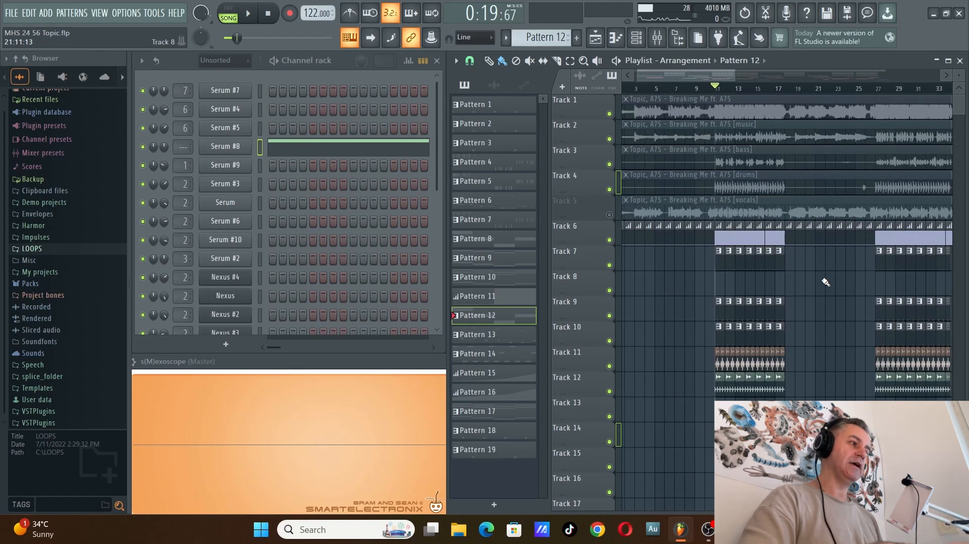
scroll(828, 305, down, 4)
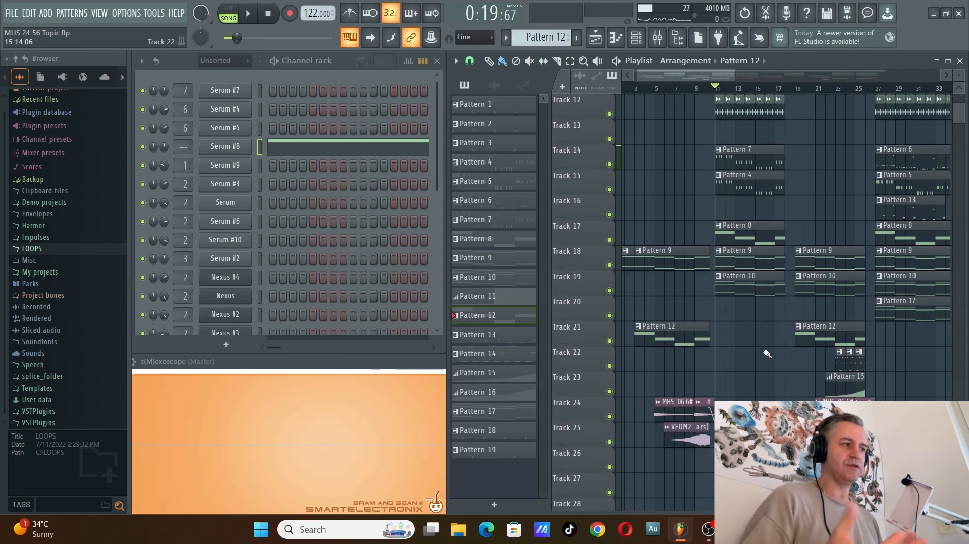
scroll(779, 238, up, 3)
key(space)
scroll(664, 271, up, 3)
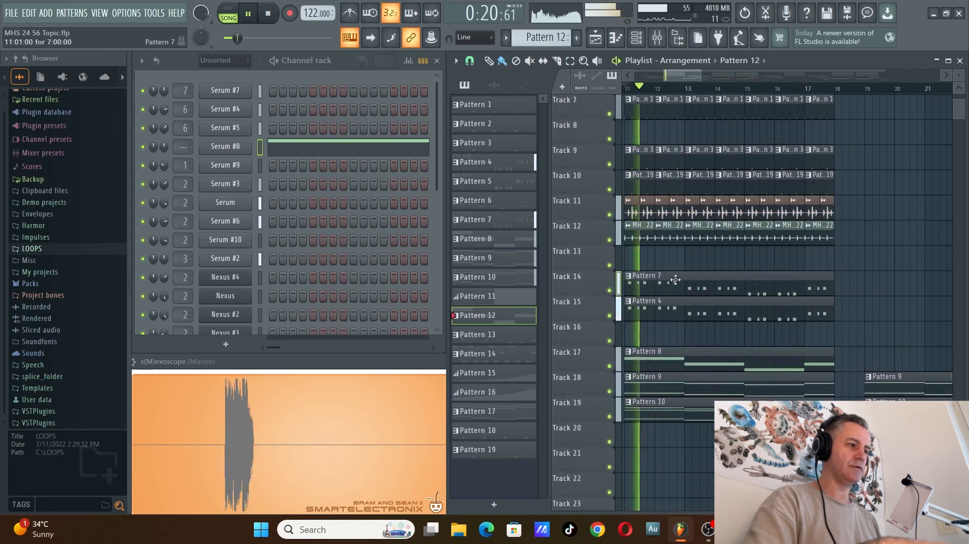
scroll(665, 271, up, 1)
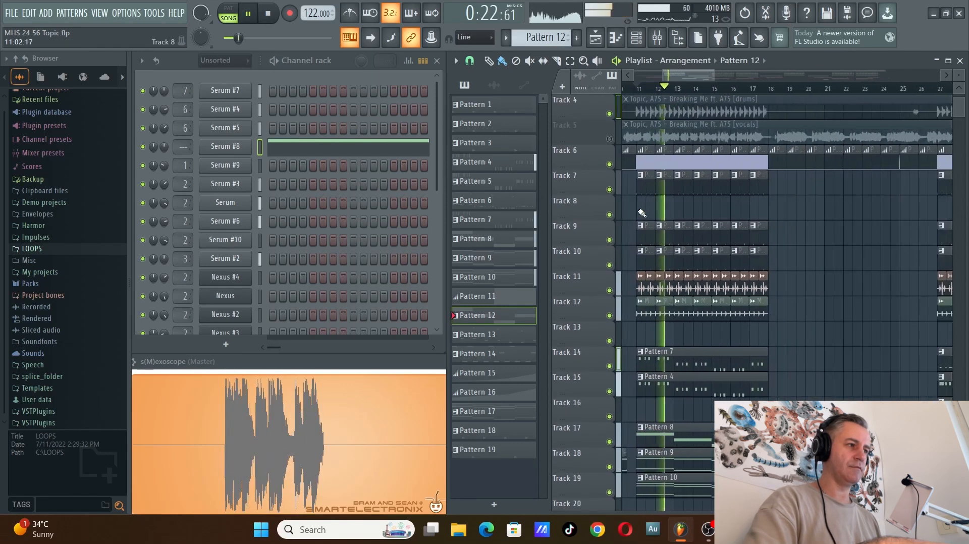
key(space)
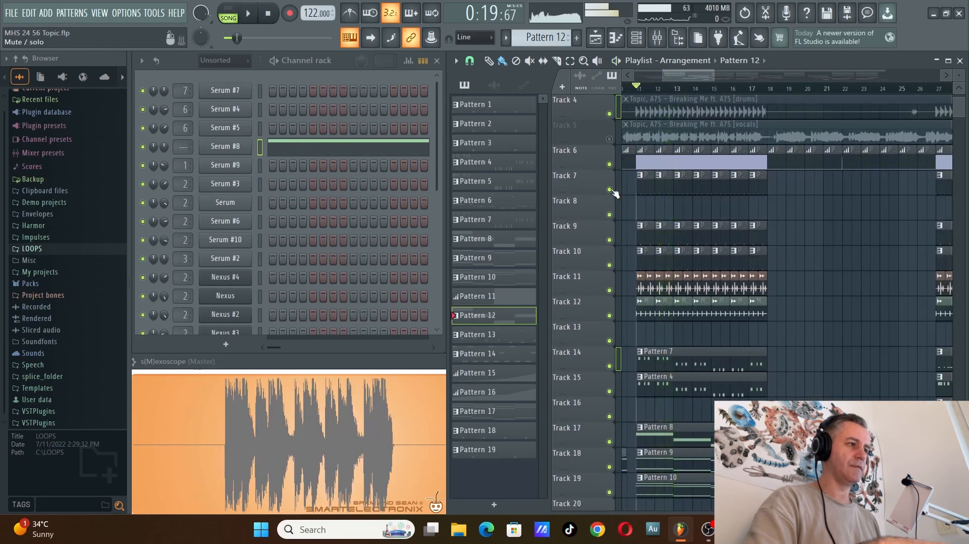
Solo Track 7, select Pattern 1, and inspect its NICKY_ROMERO kick one-shot sample in the sampler window.
click(640, 182)
scroll(407, 219, down, 5)
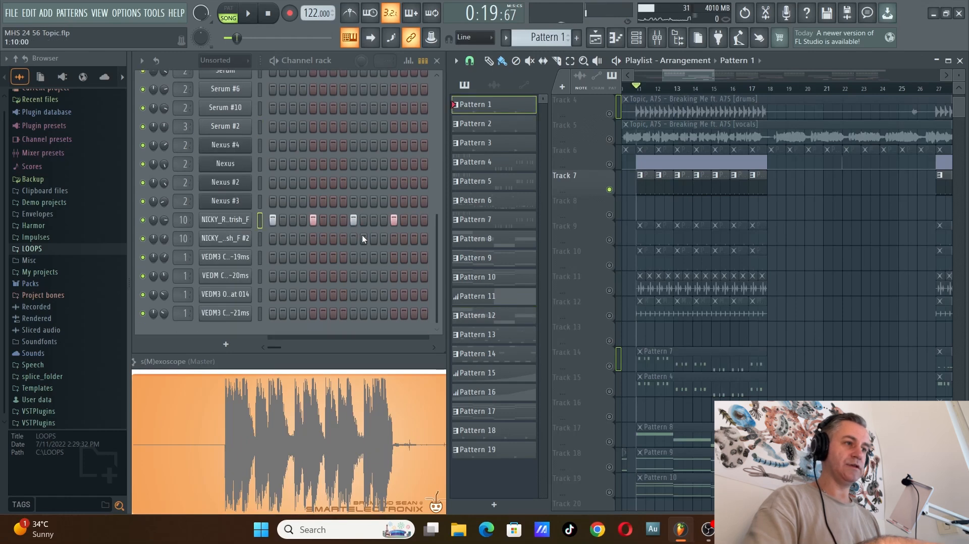
click(218, 221)
drag(396, 76, 428, 83)
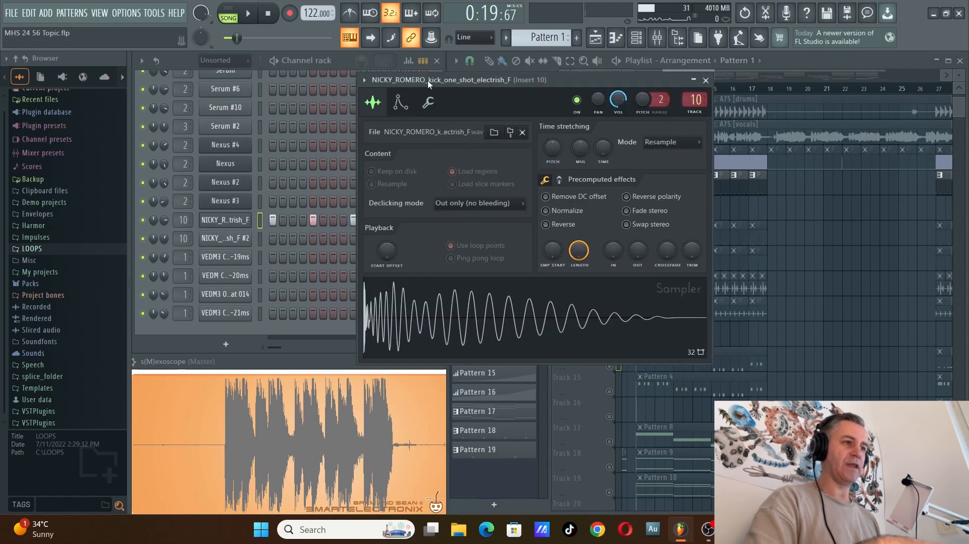
click(706, 80)
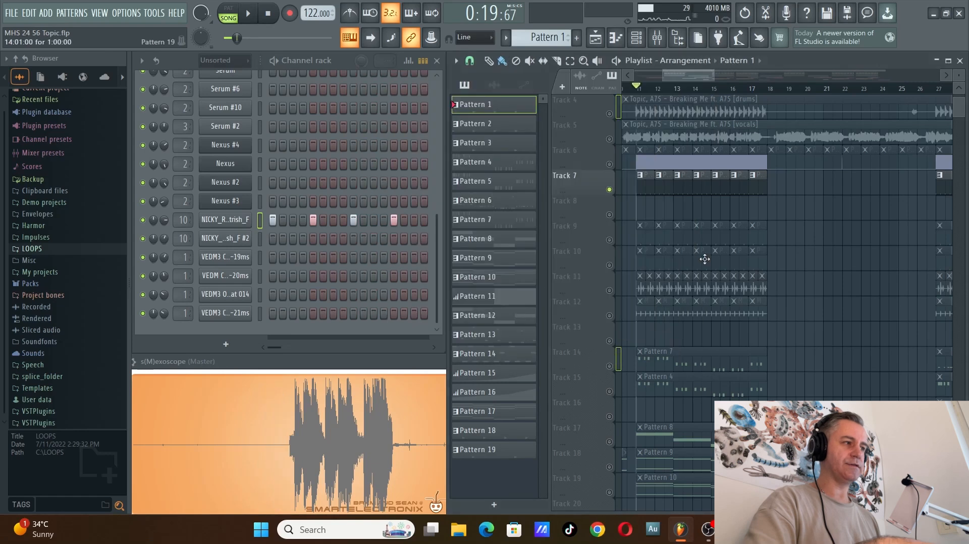
Solo Track 4 in place of Track 7 and unmute its original drums stem clip.
scroll(703, 260, up, 3)
scroll(644, 226, up, 4)
scroll(671, 190, down, 2)
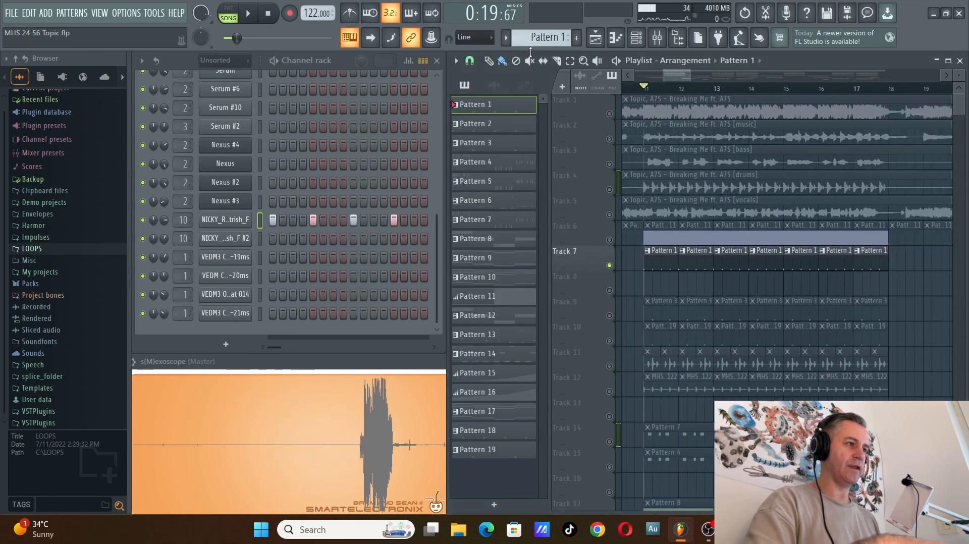
right_click(610, 189)
scroll(613, 227, up, 2)
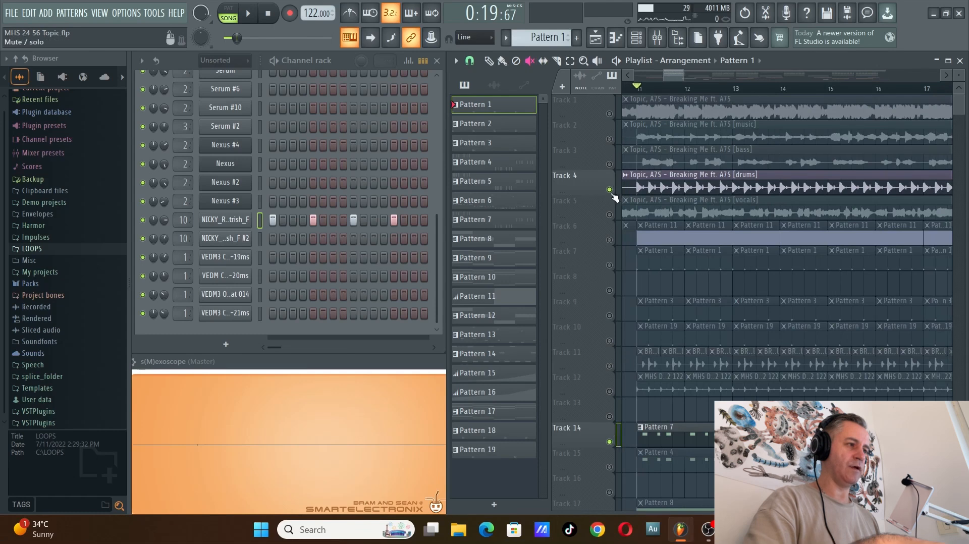
Play the soloed original drums stem on Track 4 from bar 11.
key(space)
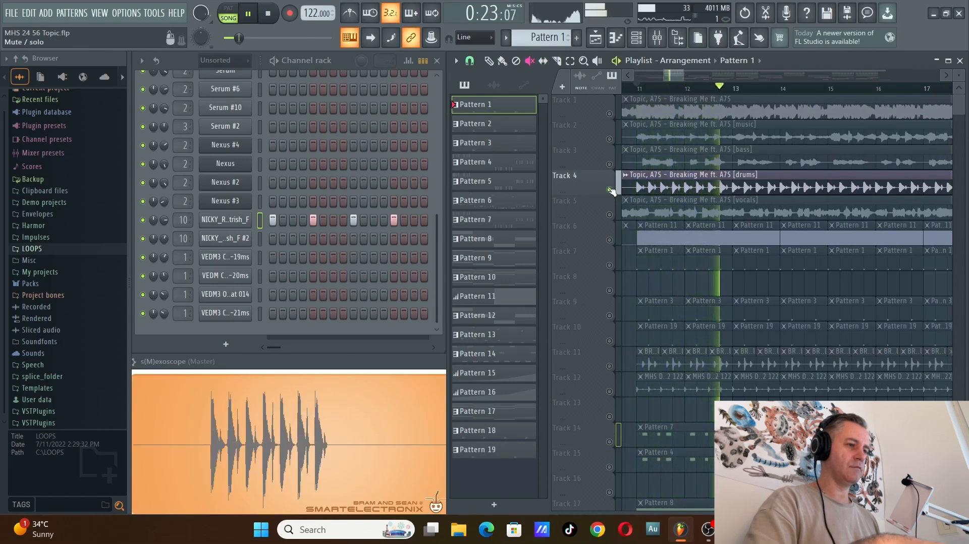
key(space)
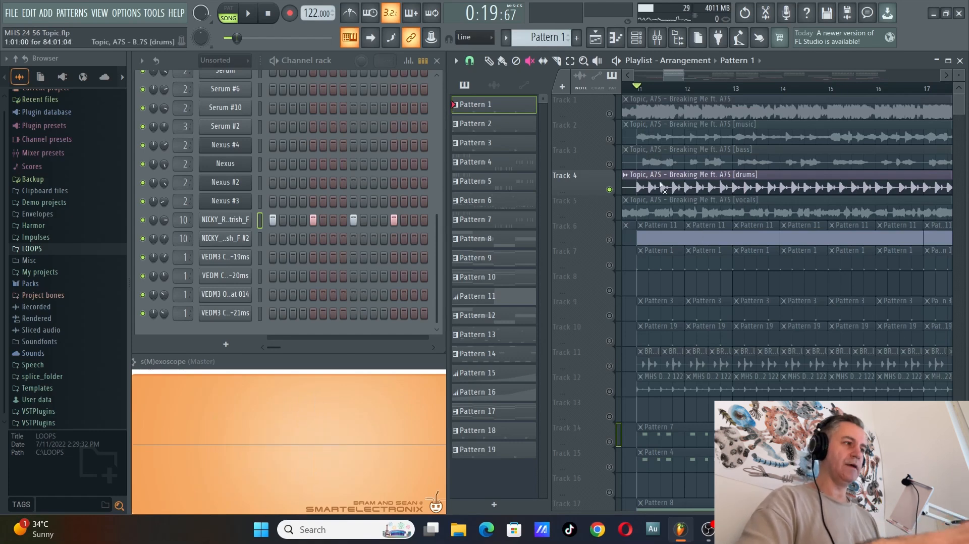
Solo Track 7 and set the NICKY_ROMERO kick's volume envelope decay time to 20% while playing it.
scroll(658, 192, down, 3)
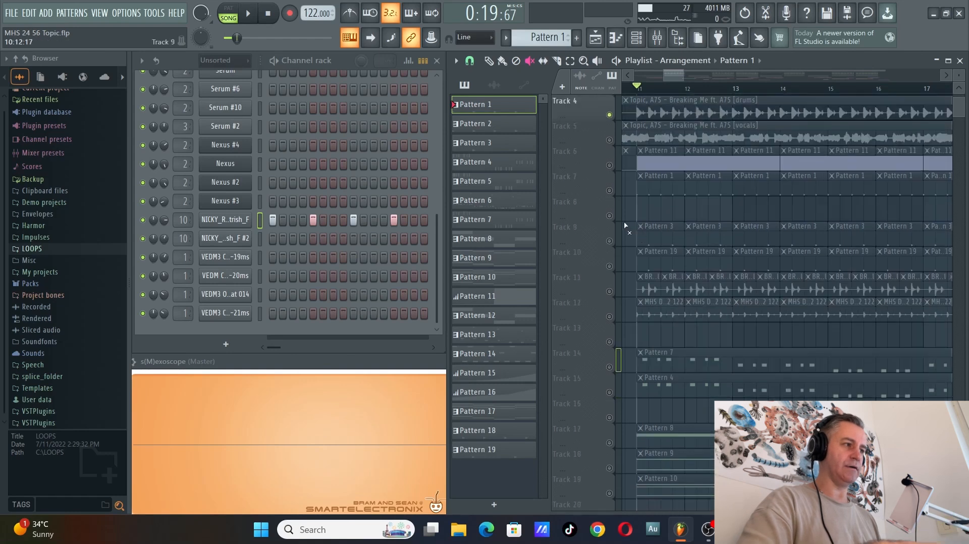
scroll(697, 196, up, 2)
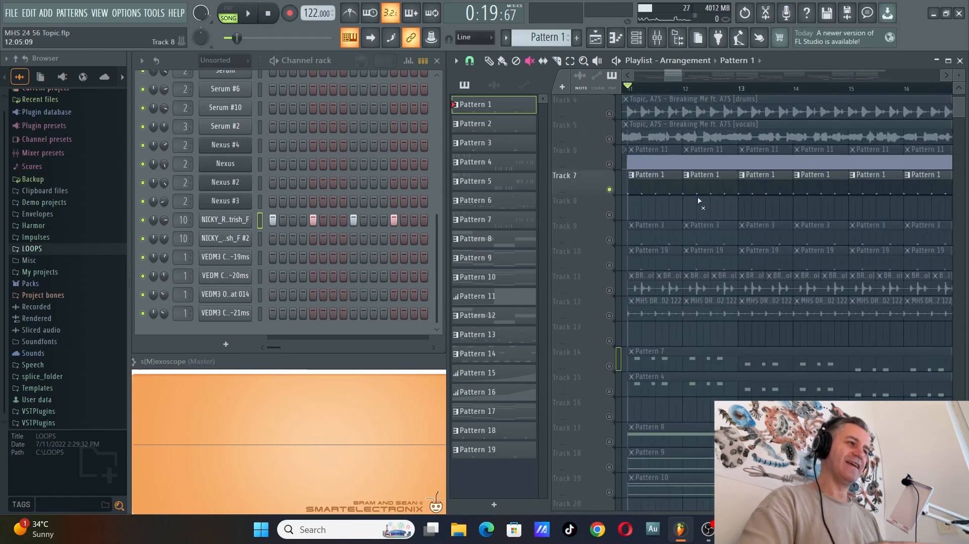
scroll(656, 184, down, 2)
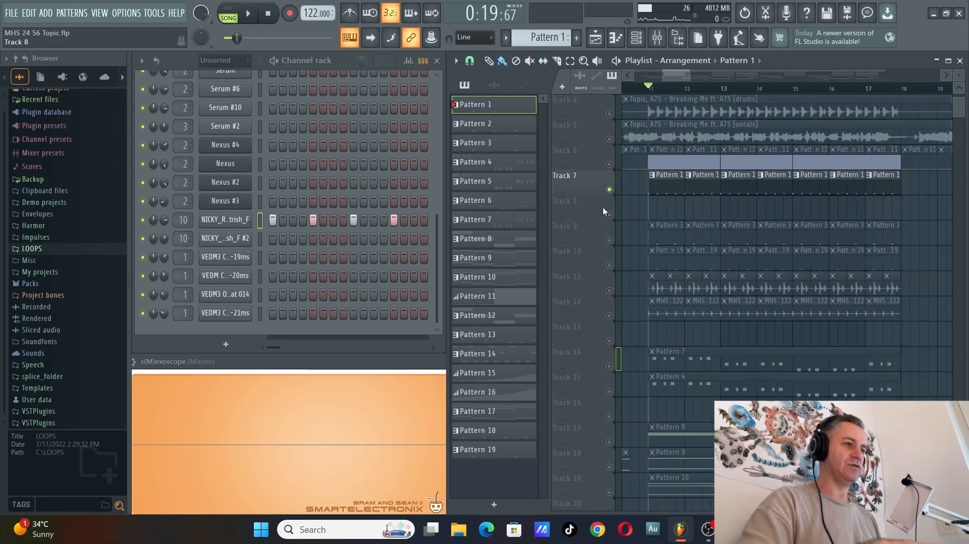
click(225, 219)
key(space)
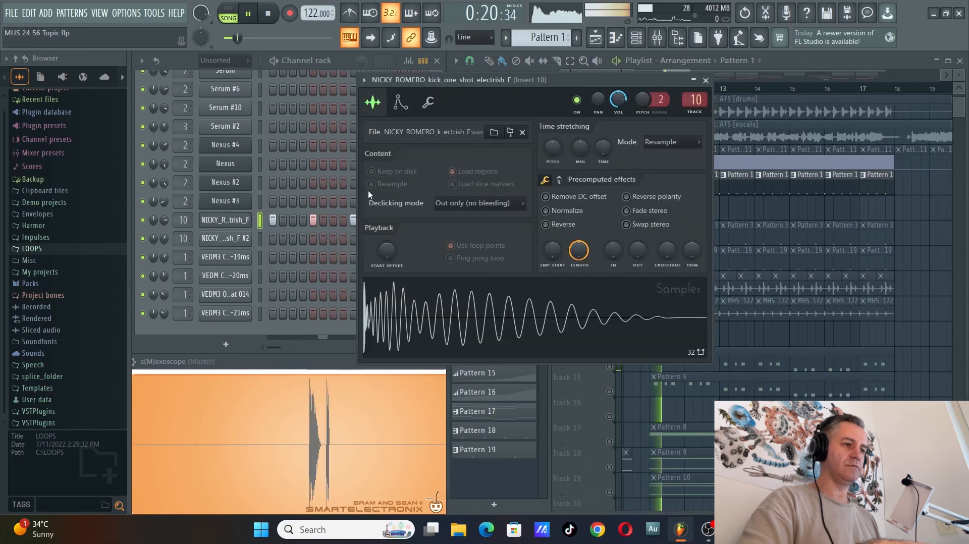
click(401, 103)
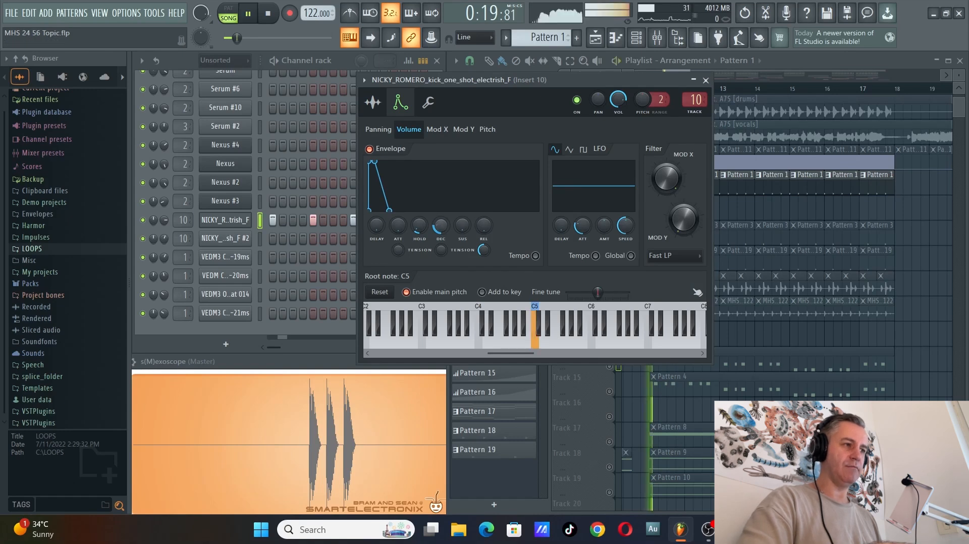
drag(440, 225, 437, 228)
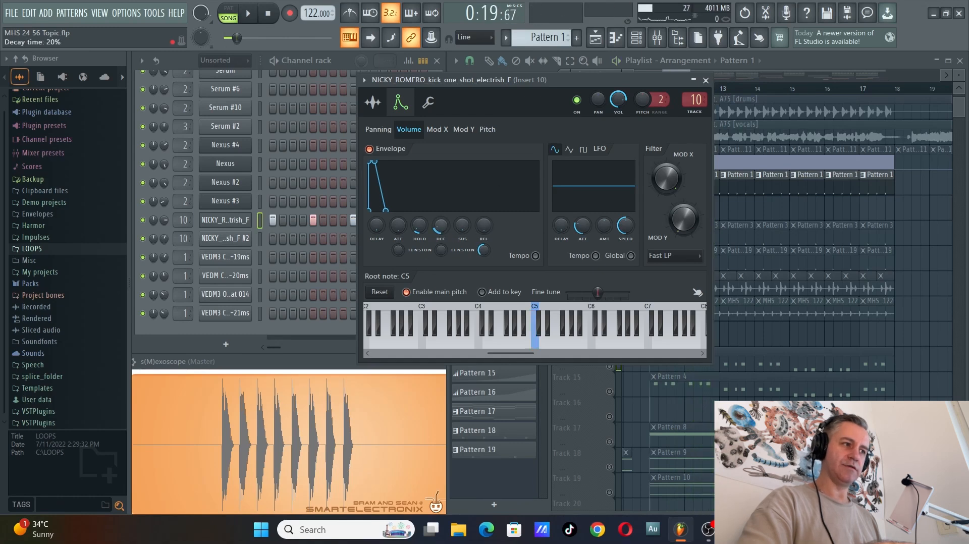
click(219, 221)
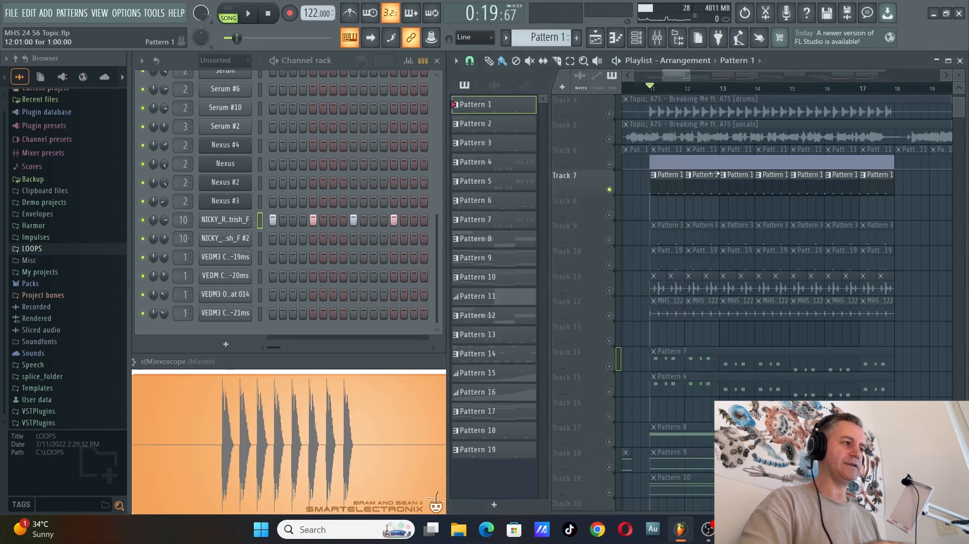
Audition the percussion on Tracks 9, 10 and 11 from bar 11, soloing each track in turn.
scroll(715, 173, down, 1)
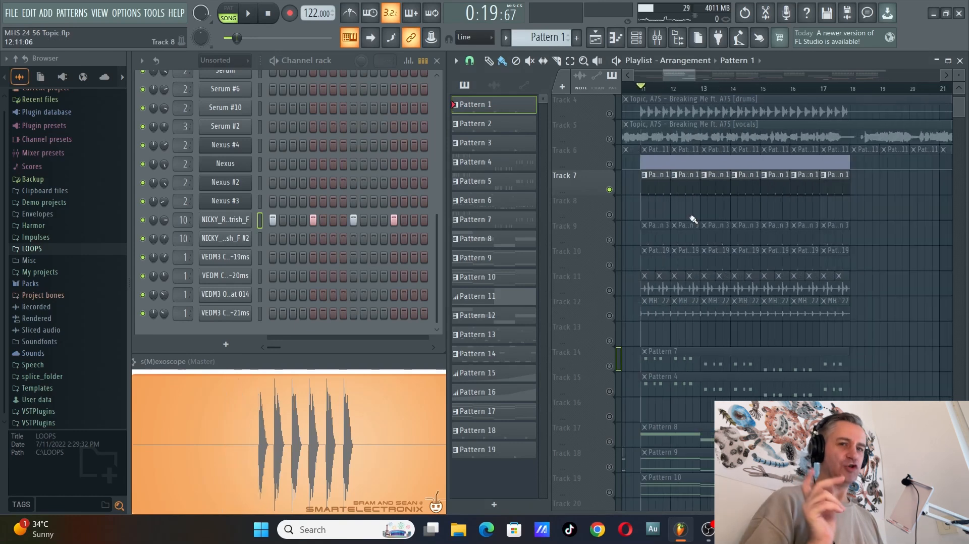
scroll(632, 258, down, 2)
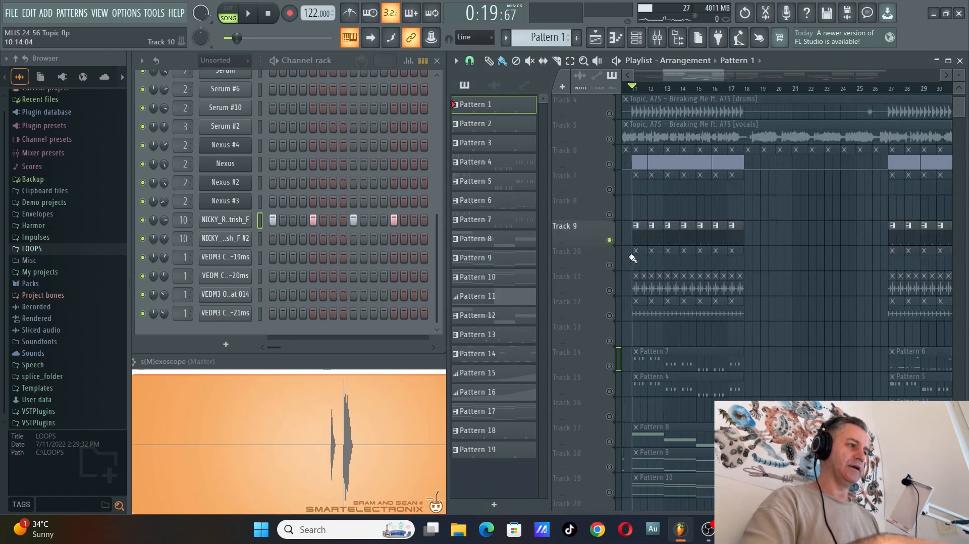
scroll(632, 259, up, 2)
key(space)
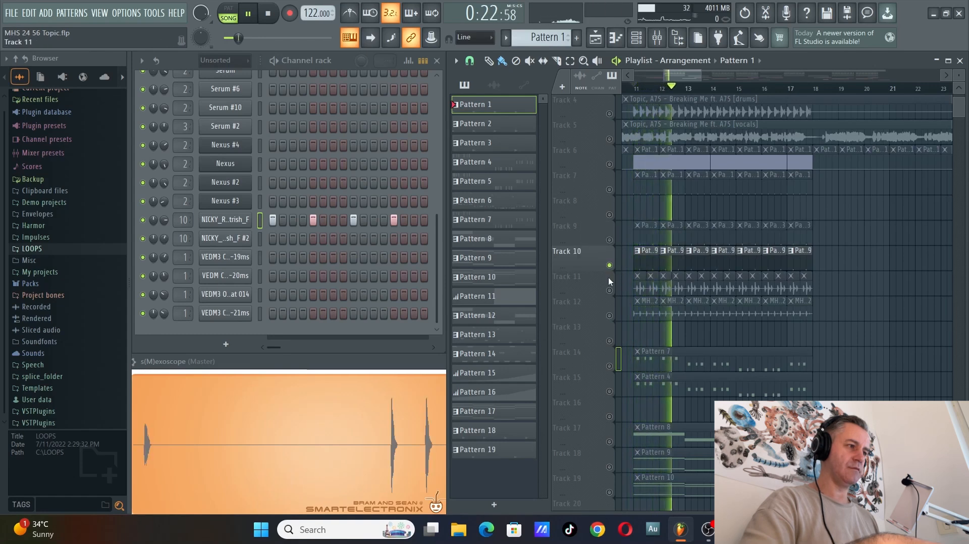
click(609, 290)
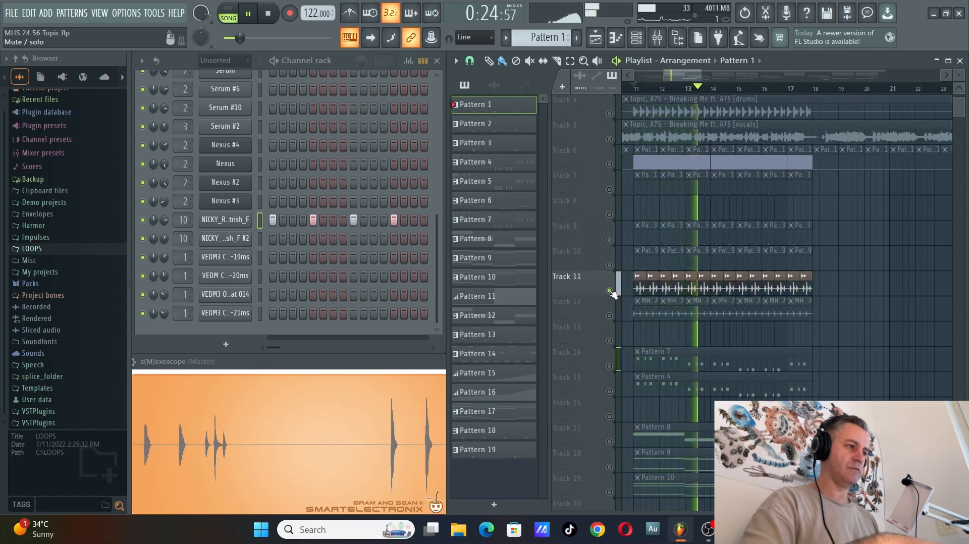
Layer Tracks 10, 9, 7, 6 and 12 onto the soloed Track 11 during playback to hear the drums together.
click(609, 265)
click(609, 240)
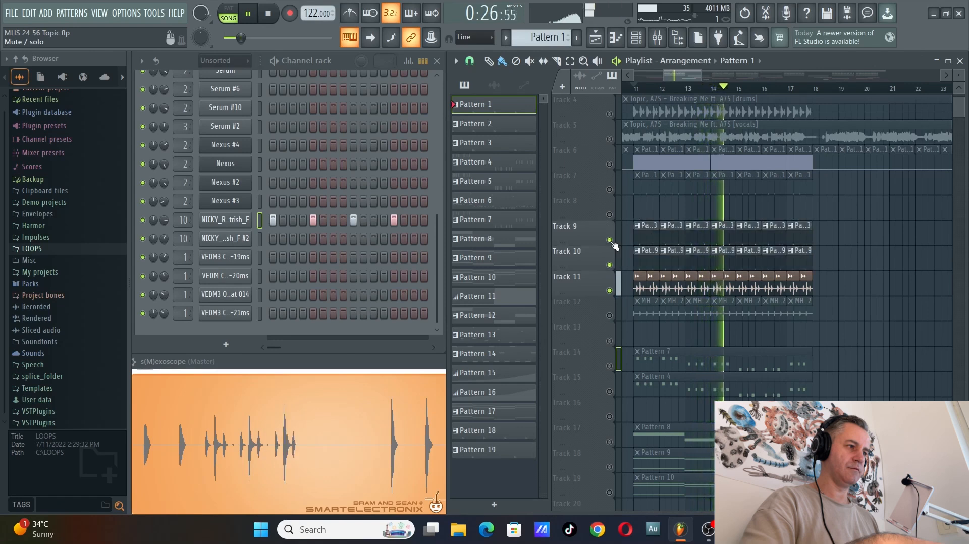
click(609, 189)
click(609, 164)
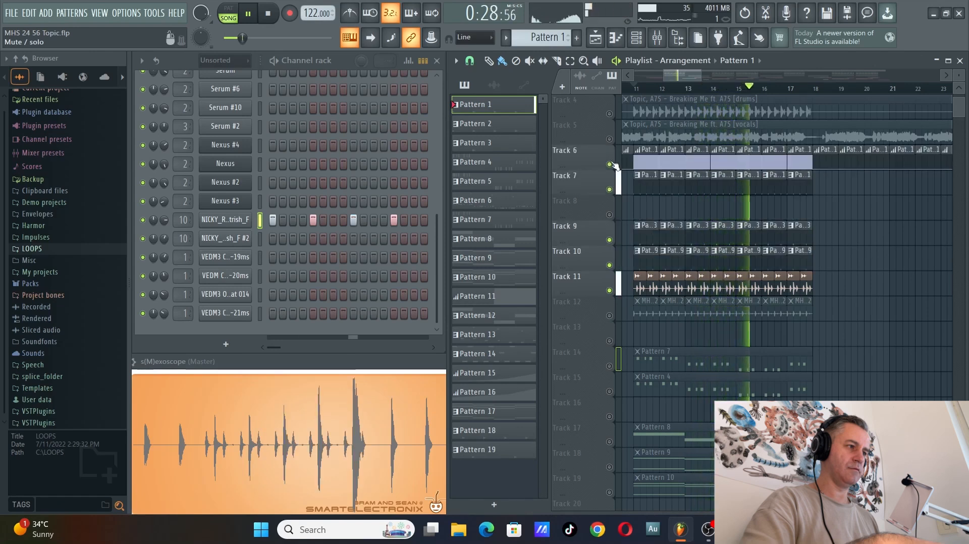
click(609, 315)
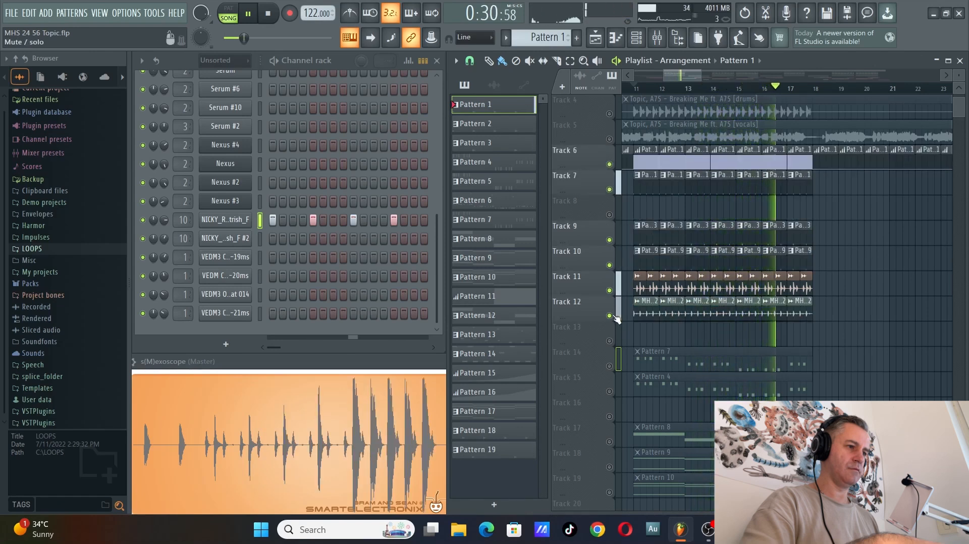
key(space)
Solo Track 12 and play its MHS DRUM Hat 02 loop from bar 11.
ctrl+click(609, 315)
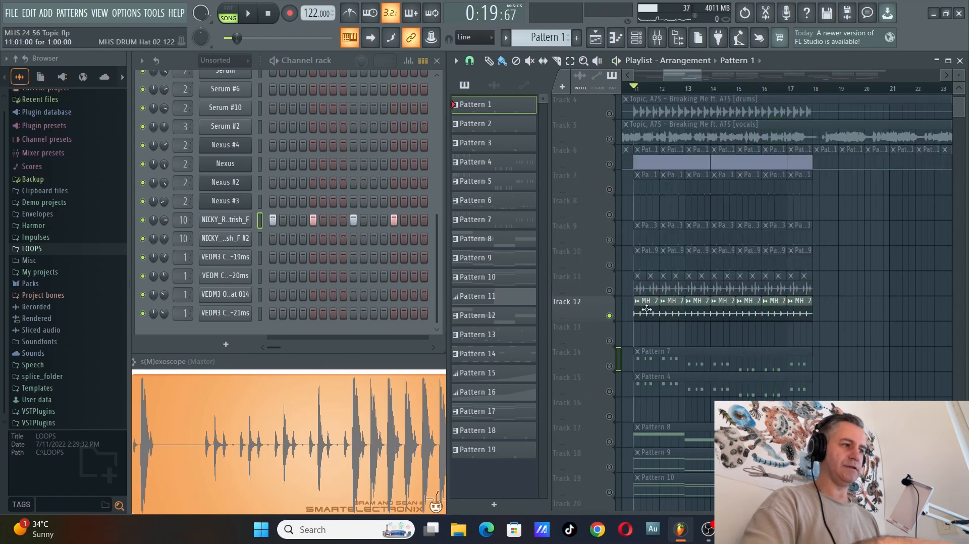
scroll(647, 309, up, 1)
key(space)
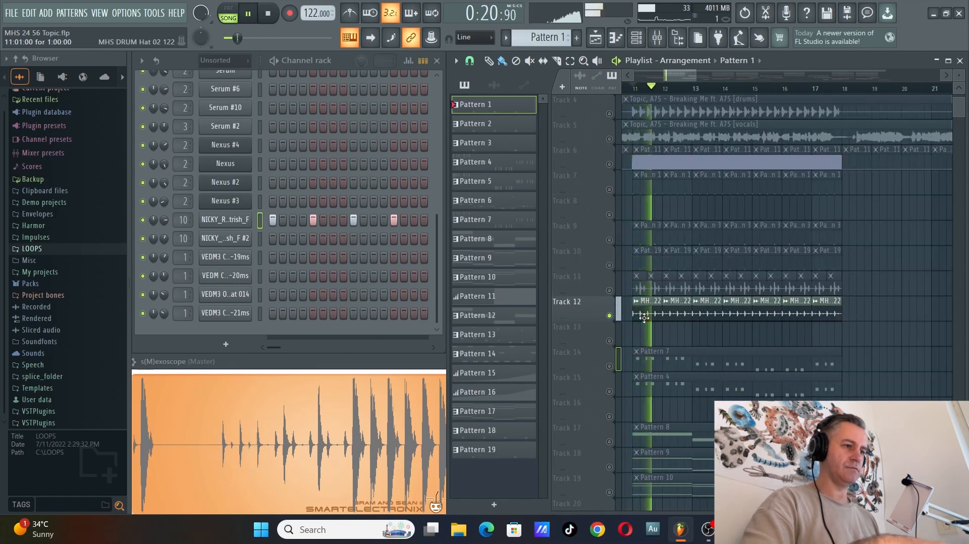
key(space)
Solo Track 15 and compare the Serum and Nexus layers used by Pattern 4 and Pattern 5.
scroll(700, 280, down, 3)
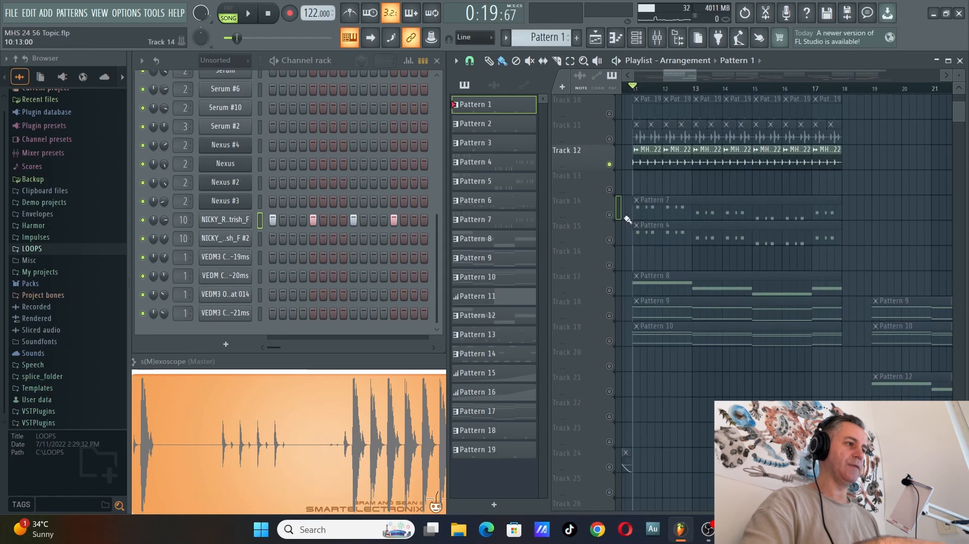
click(676, 240)
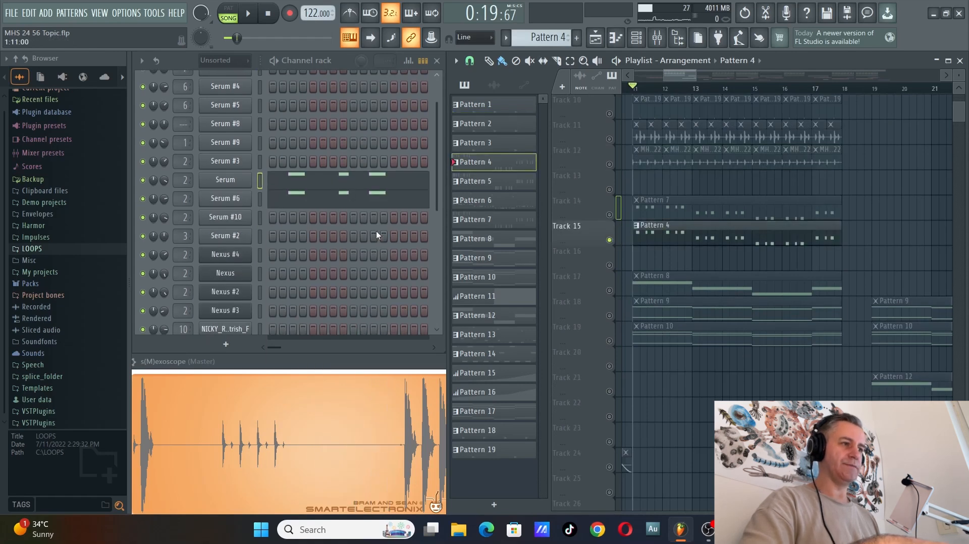
scroll(676, 244, down, 5)
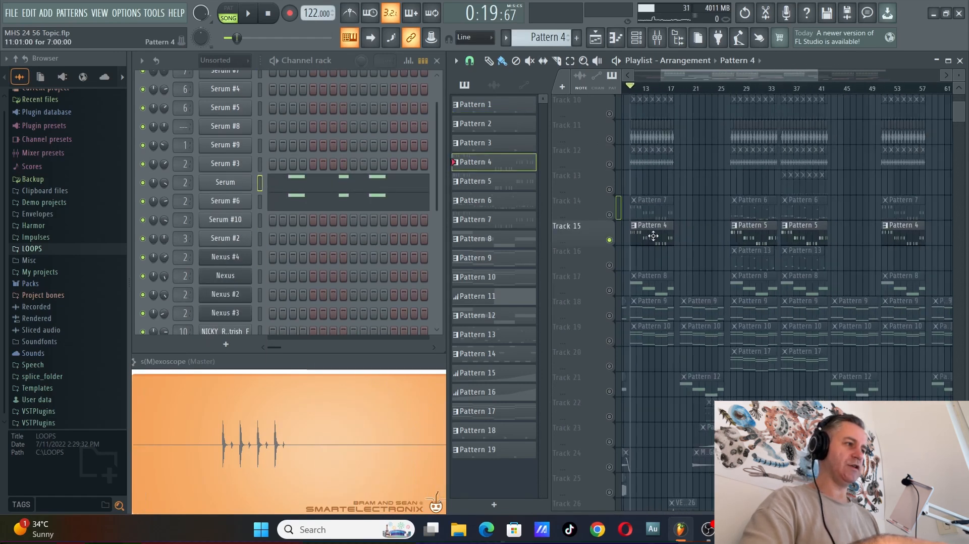
click(749, 233)
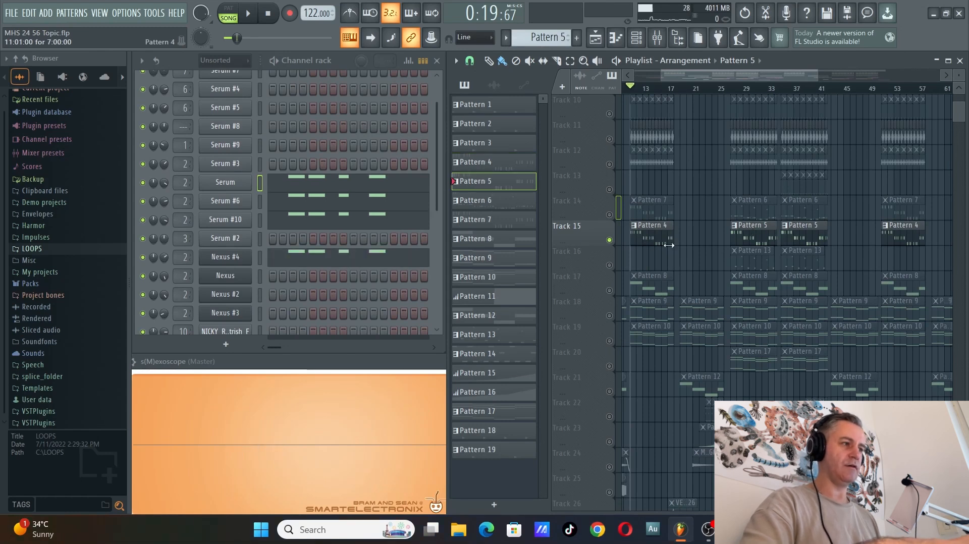
click(642, 236)
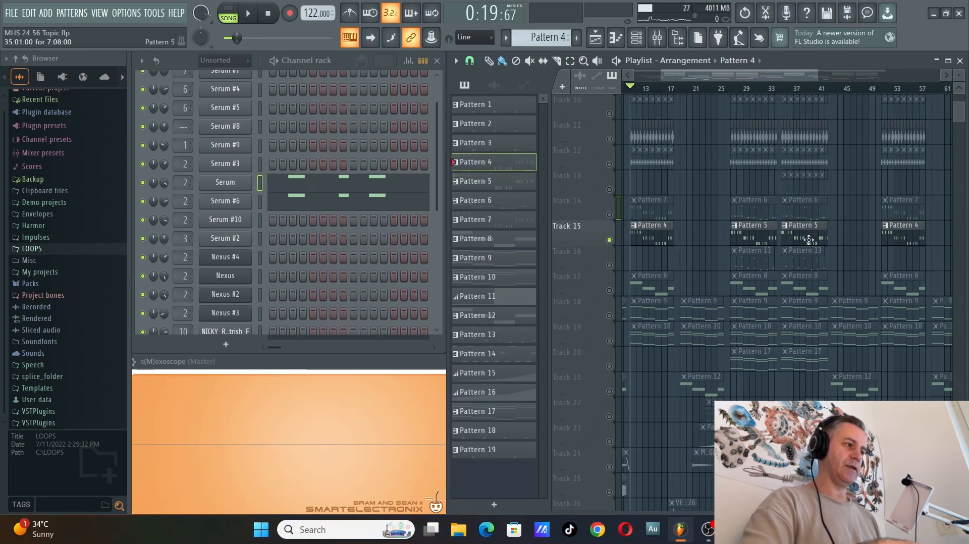
scroll(666, 247, up, 3)
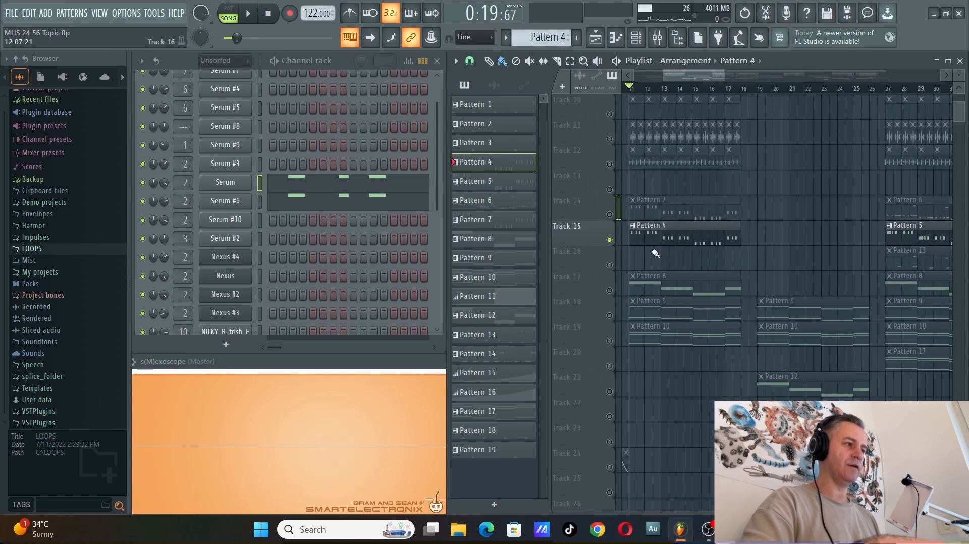
Examine Pattern 4's Serum notes in the piano roll while playing the soloed Track 15 from bar 11.
click(326, 182)
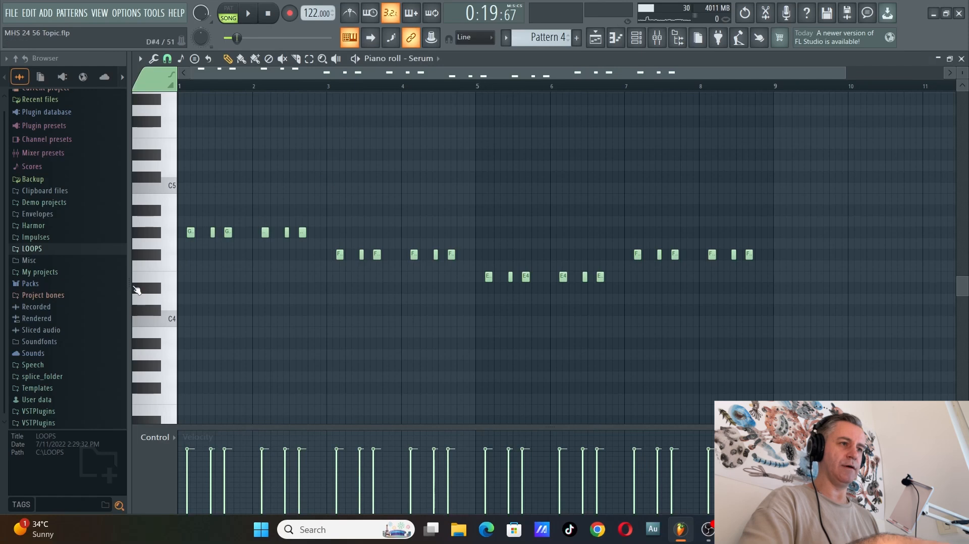
scroll(152, 283, up, 3)
key(space)
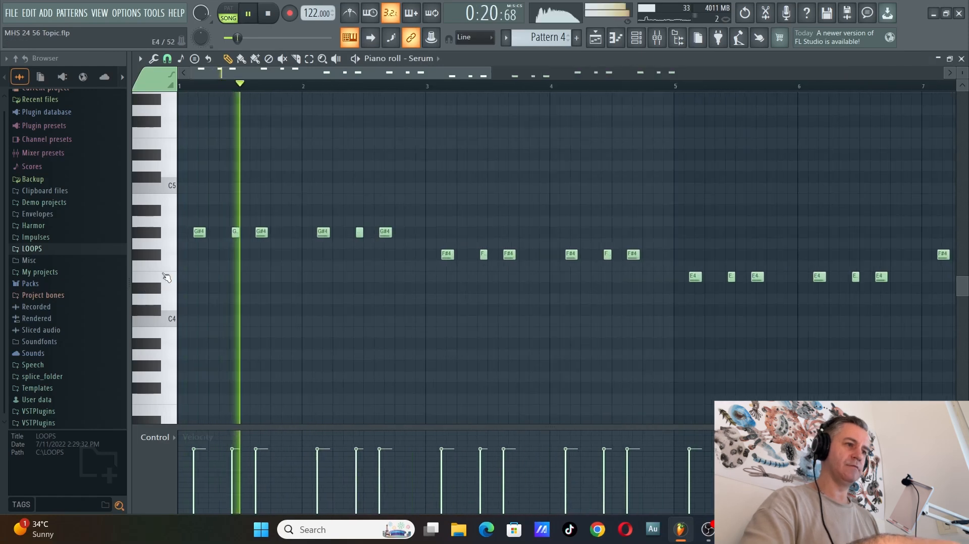
scroll(166, 277, up, 1)
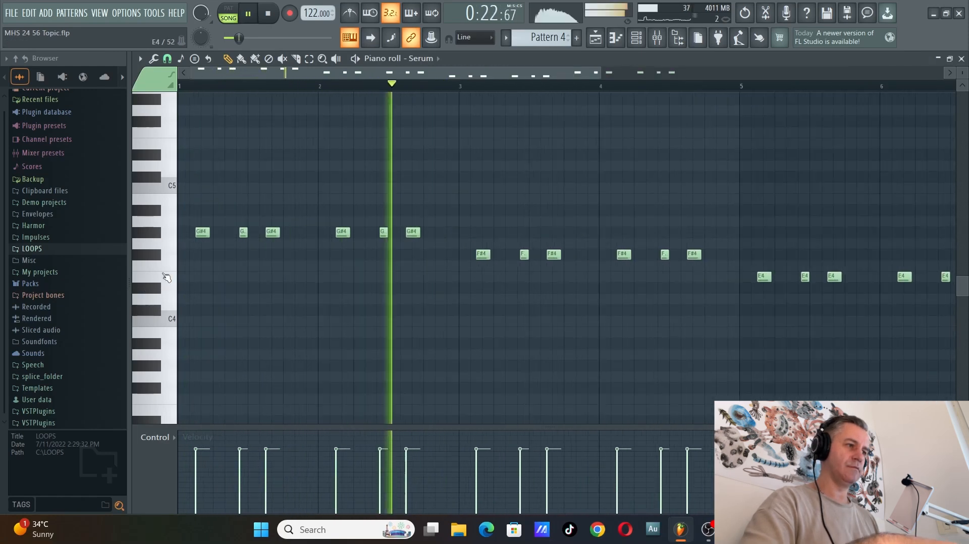
key(F7)
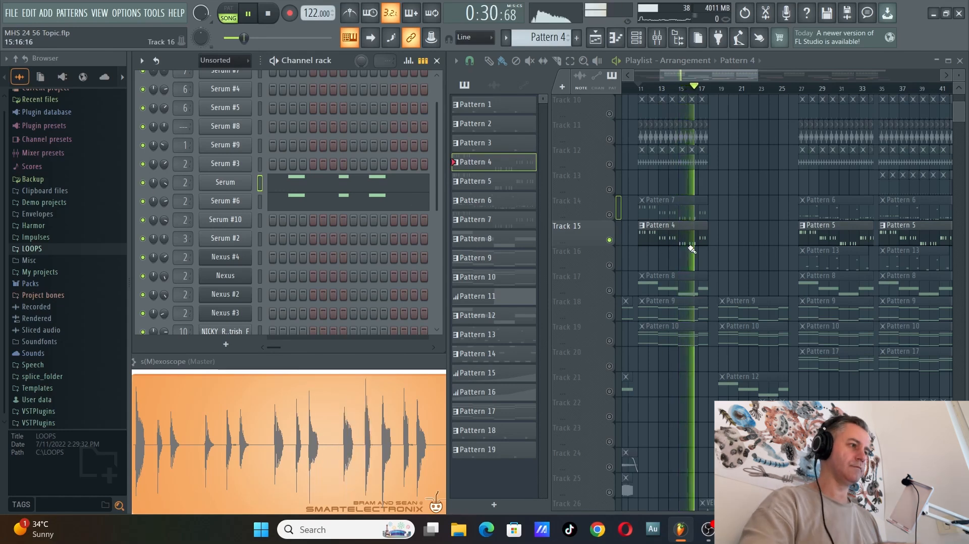
scroll(671, 237, down, 2)
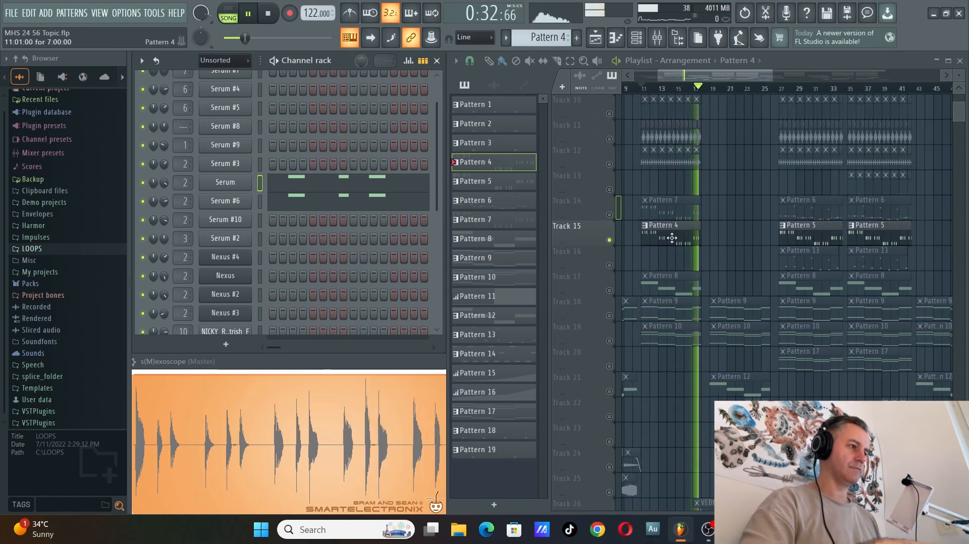
key(space)
Solo Track 18, select Pattern 9 and play its Serum #4 and Serum #5 layers from bar 11.
scroll(651, 281, up, 2)
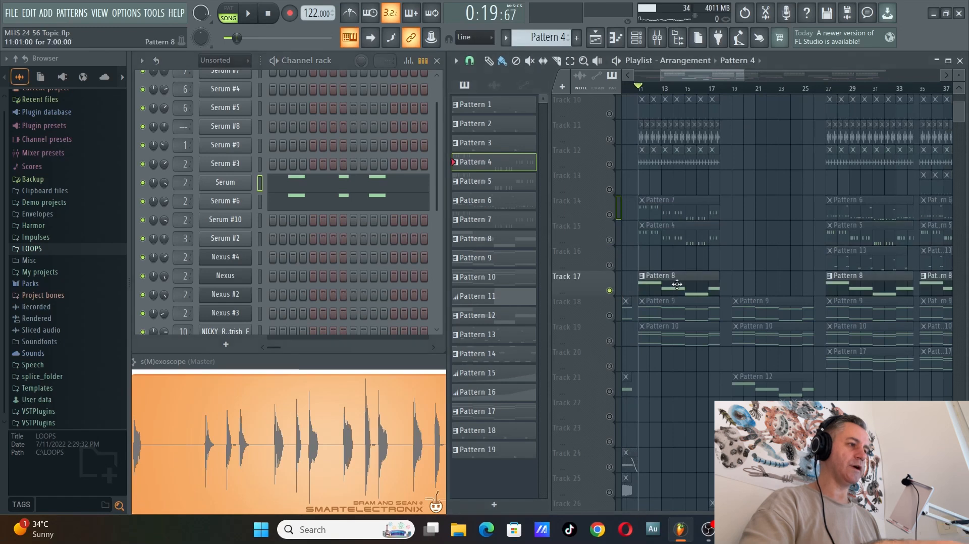
scroll(655, 277, up, 1)
scroll(676, 270, down, 4)
click(665, 204)
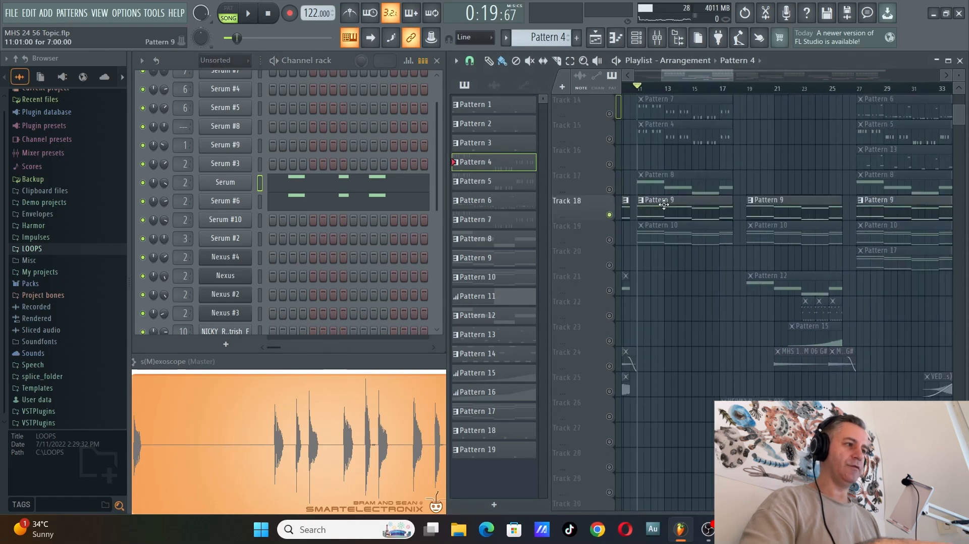
scroll(665, 204, up, 2)
key(space)
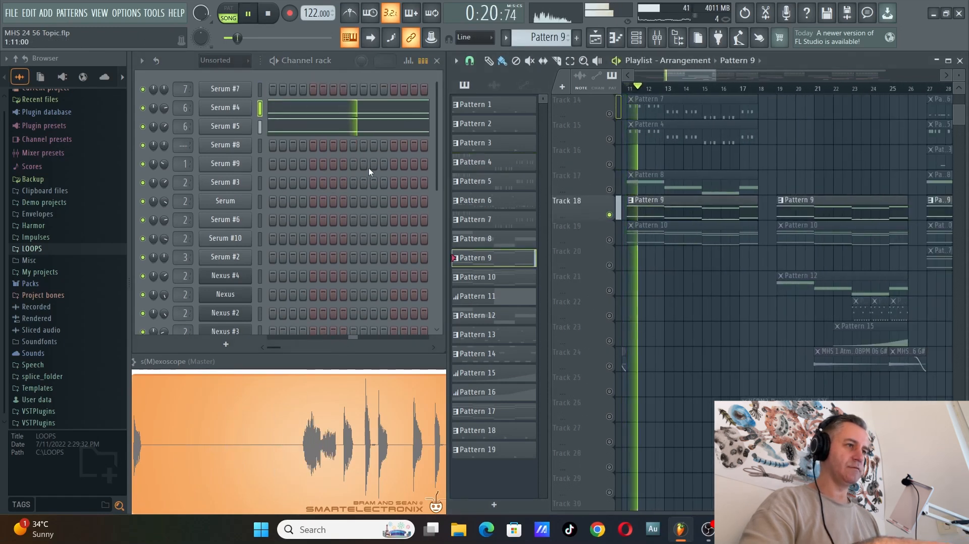
key(space)
Solo Track 17 and play Pattern 8 with its Serum #3 notes open in the piano roll, skipping ahead to bar 7.
scroll(680, 206, down, 1)
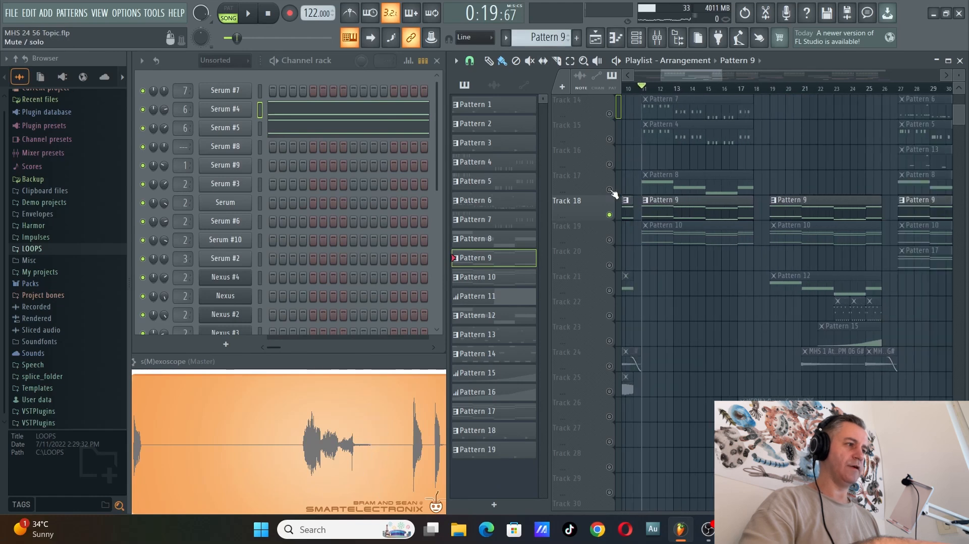
click(666, 181)
key(space)
click(335, 186)
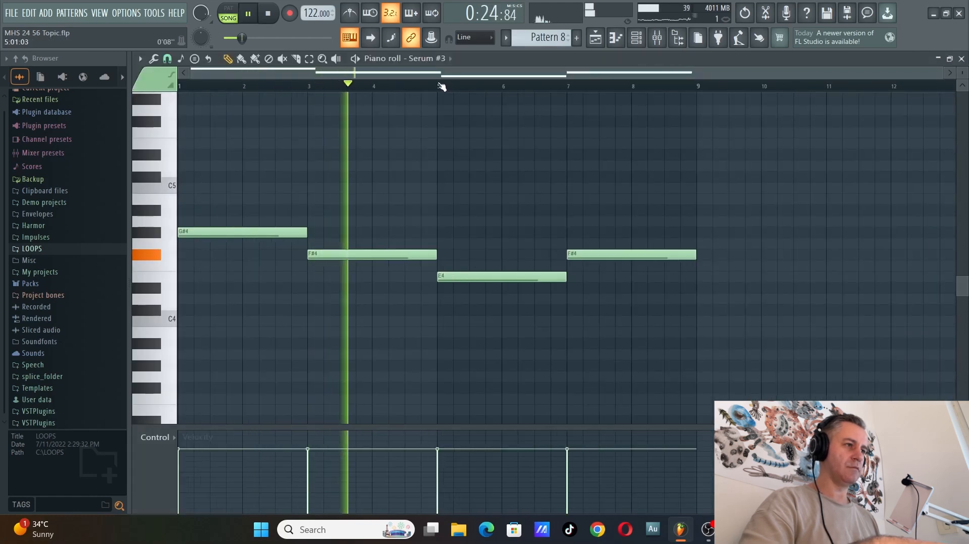
click(570, 88)
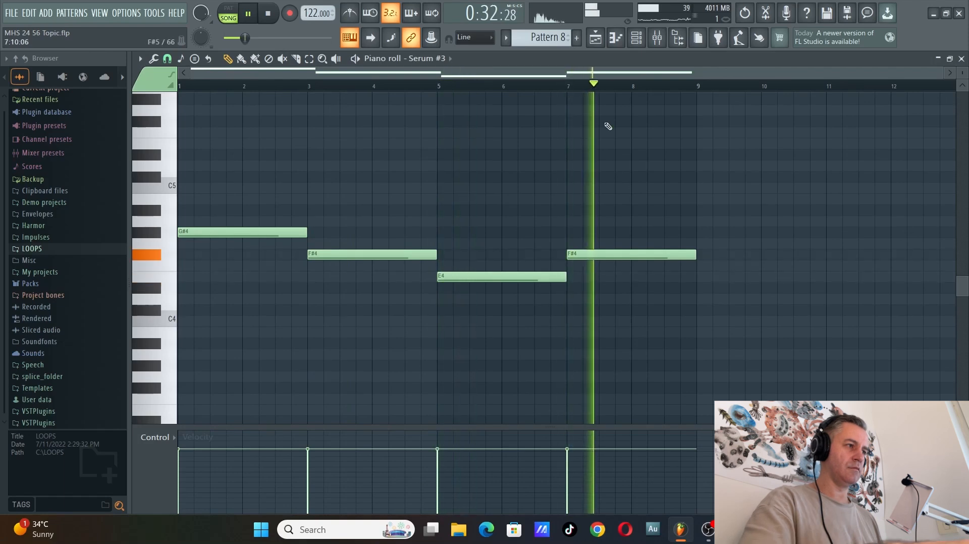
Solo Track 19, select Pattern 10 and play it from bar 11 with its Serum #7 notes open in the piano roll.
key(F7)
key(space)
click(656, 227)
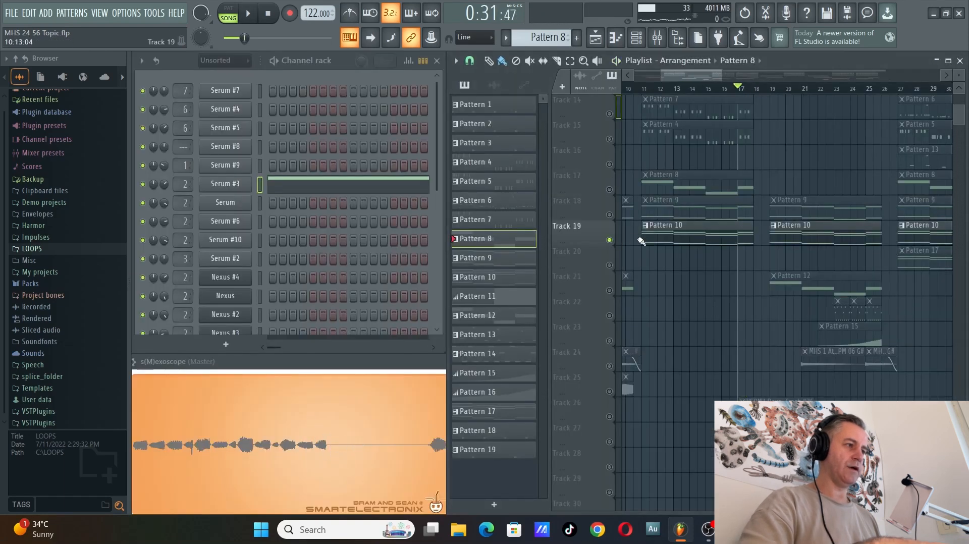
key(space)
scroll(658, 249, up, 3)
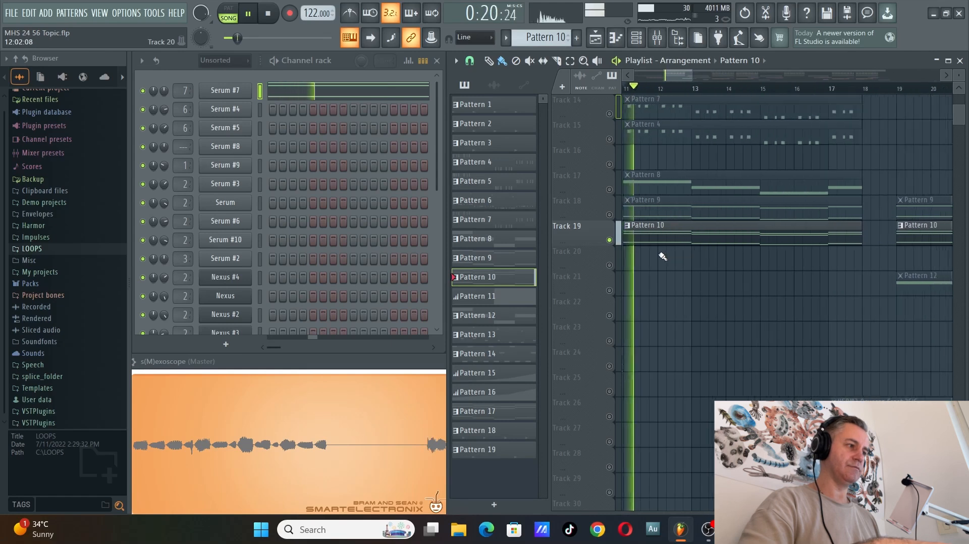
click(396, 93)
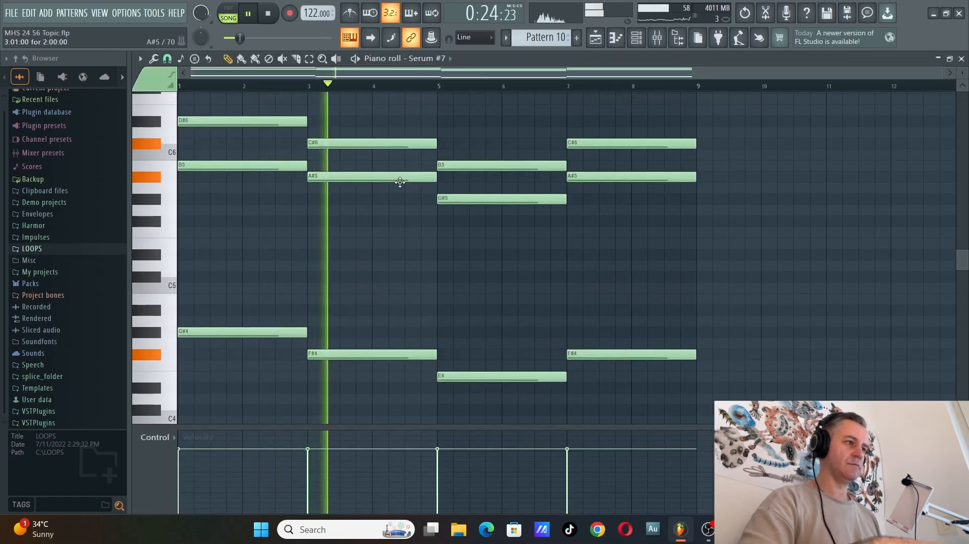
key(F7)
key(space)
Enable Tracks 18 and 17 alongside Track 19 and play Patterns 8, 9 and 10 together from bar 11.
click(609, 215)
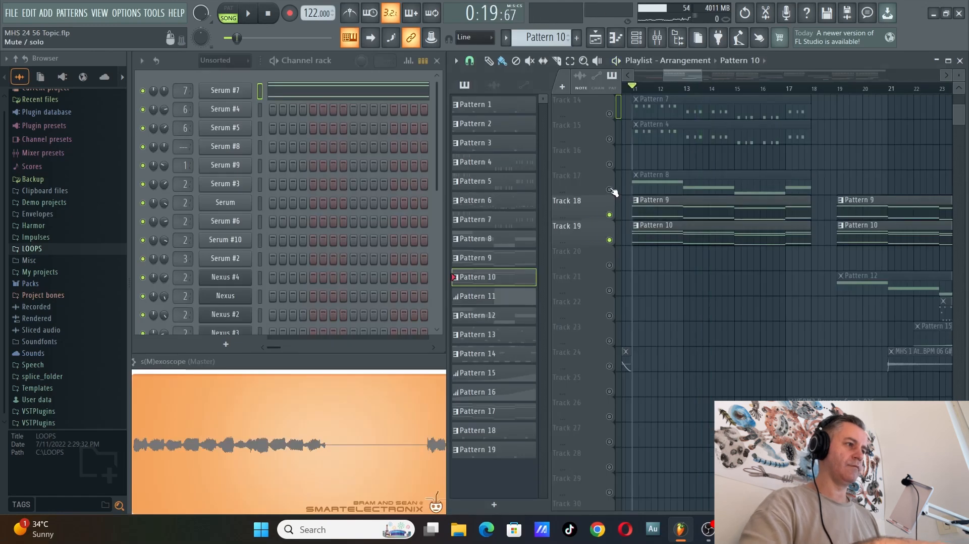
click(609, 190)
key(space)
scroll(643, 241, up, 3)
scroll(656, 257, down, 3)
scroll(666, 275, up, 1)
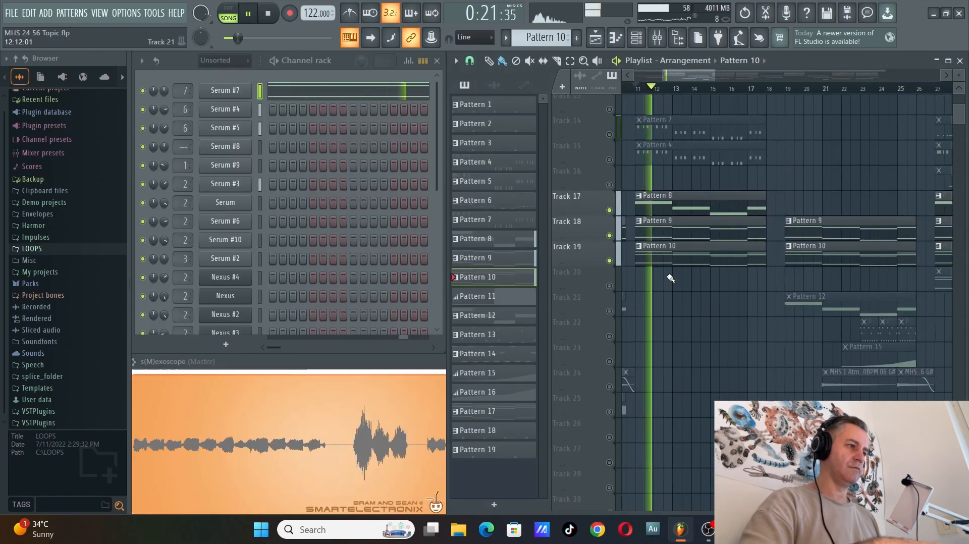
scroll(664, 274, up, 2)
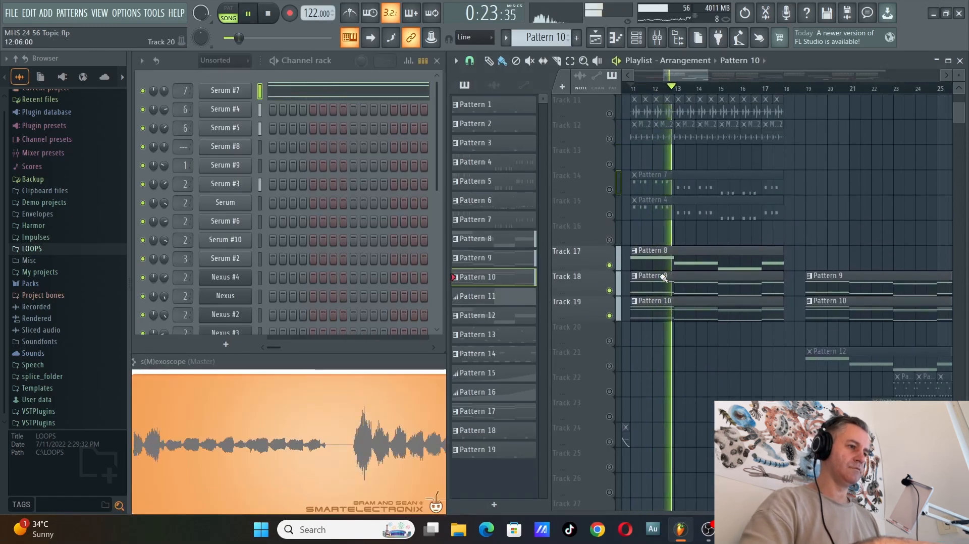
scroll(666, 268, up, 1)
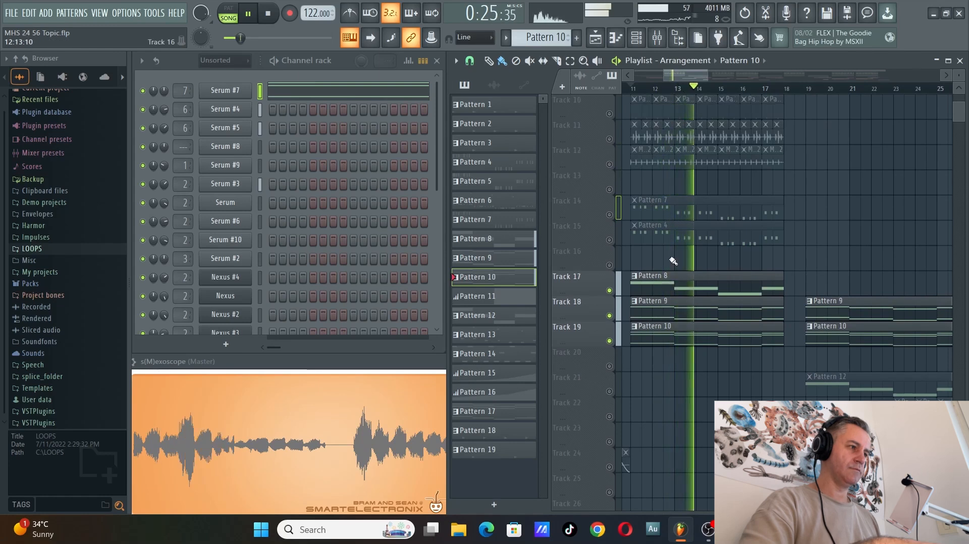
key(space)
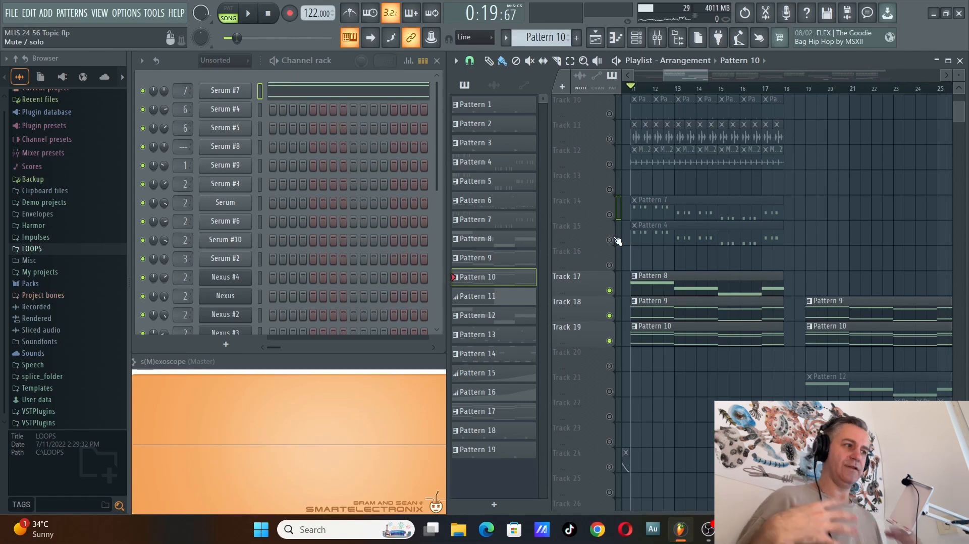
Bring all tracks back from solo and examine the arrangement between bars 19 and 27, around Pattern 12 on Track 21.
scroll(648, 273, down, 3)
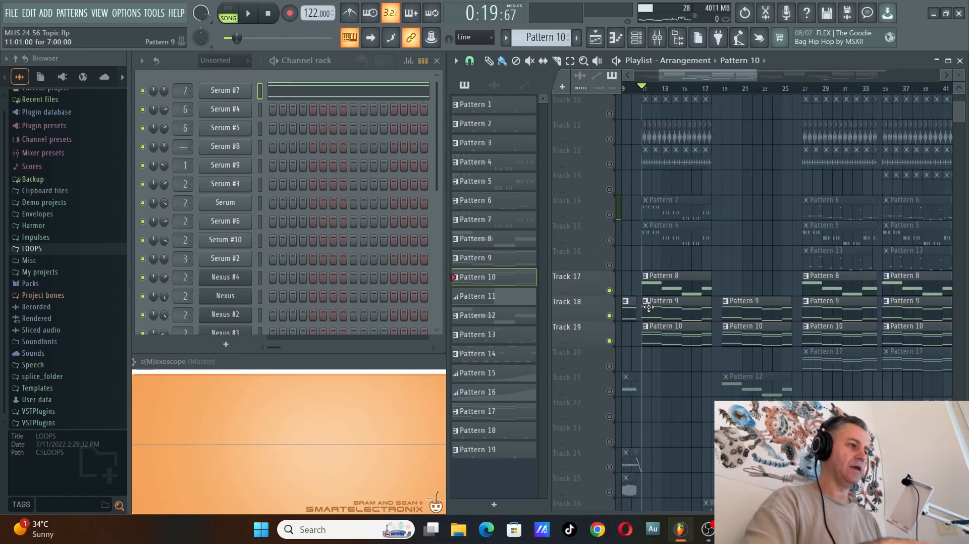
scroll(741, 287, down, 3)
scroll(746, 288, up, 3)
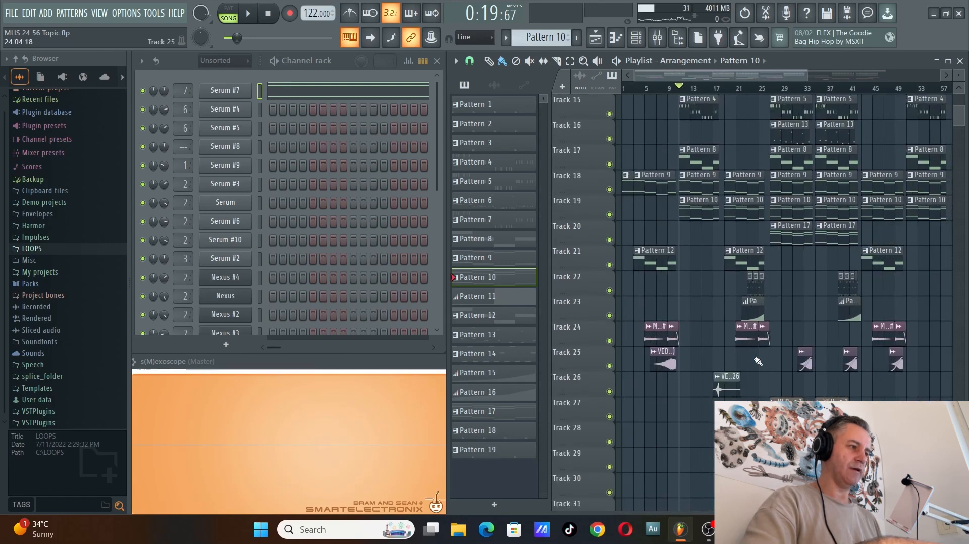
scroll(754, 322, up, 6)
scroll(721, 278, up, 2)
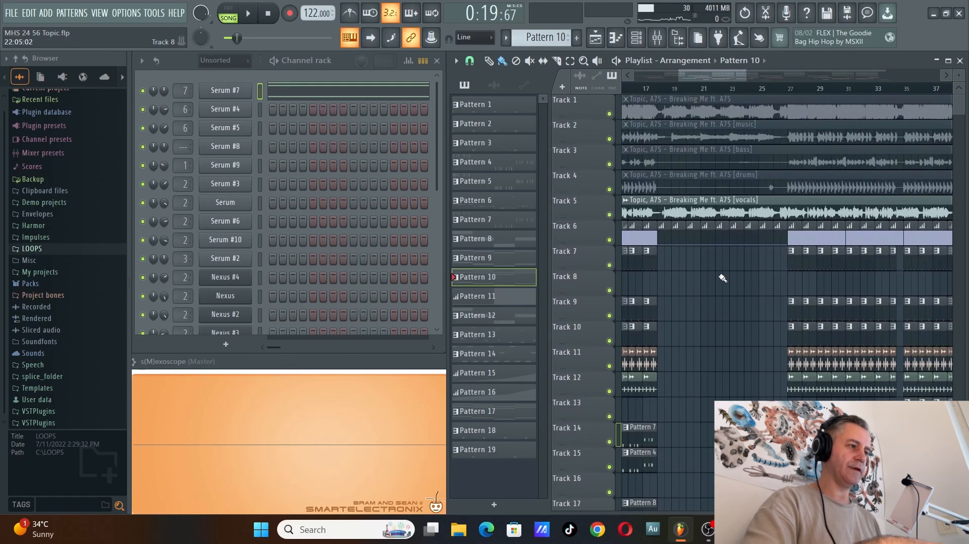
scroll(691, 268, down, 1)
scroll(688, 293, down, 3)
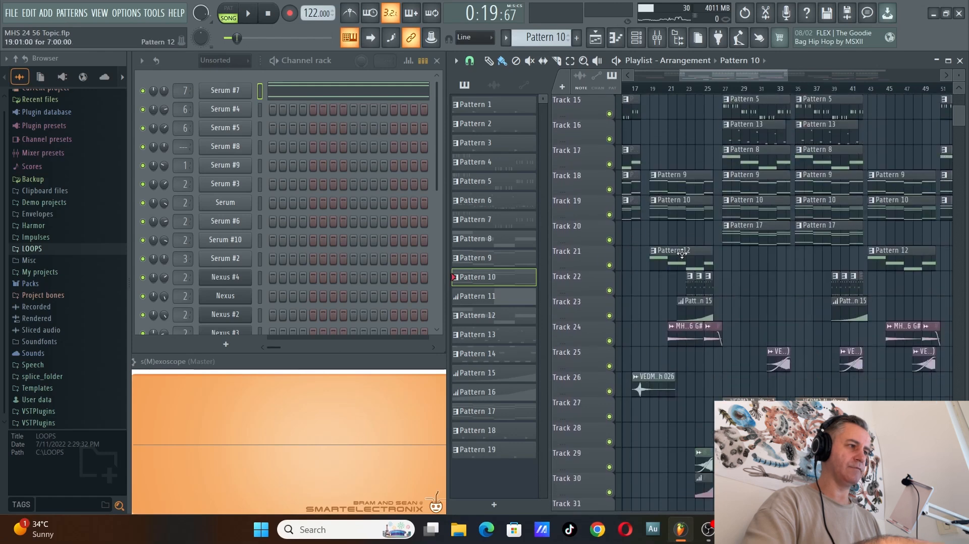
ctrl+scroll(688, 251, up, 3)
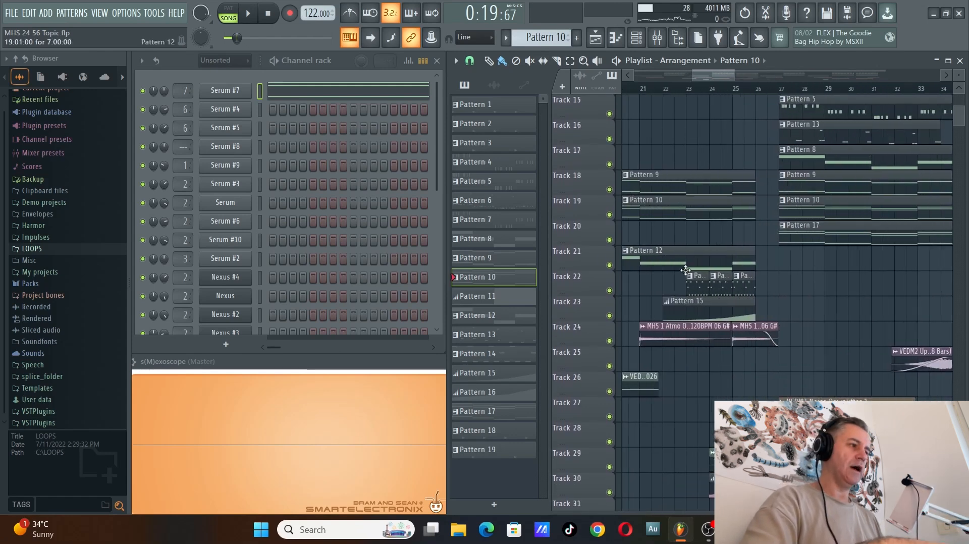
Solo Track 23, enable Track 22 with it and play Pattern 14 with the Pattern 15 automation from around bar 23.
right_click(609, 315)
click(609, 291)
ctrl+scroll(726, 278, up, 2)
ctrl+scroll(725, 252, down, 1)
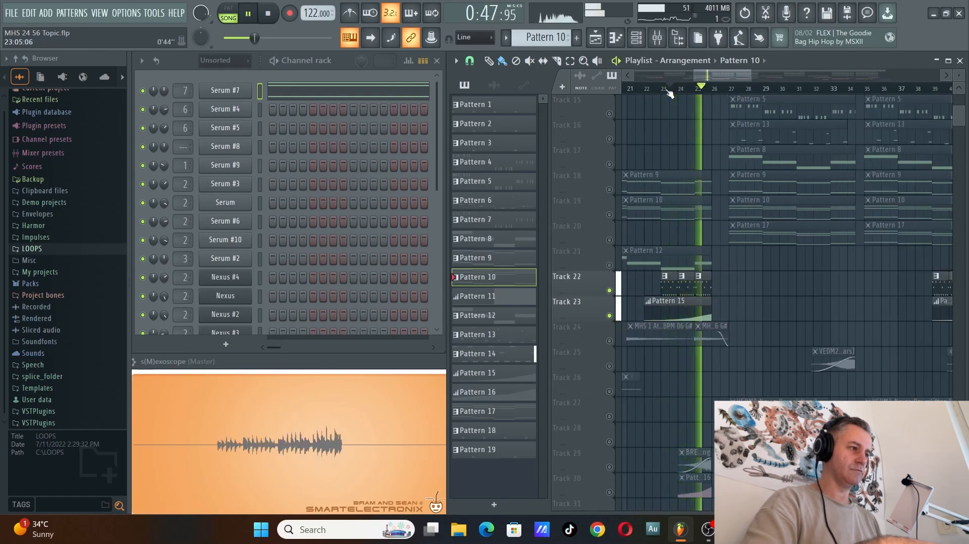
key(space)
Solo Track 21 briefly, restore all tracks and play the full mix through the break from bar 24.
right_click(609, 316)
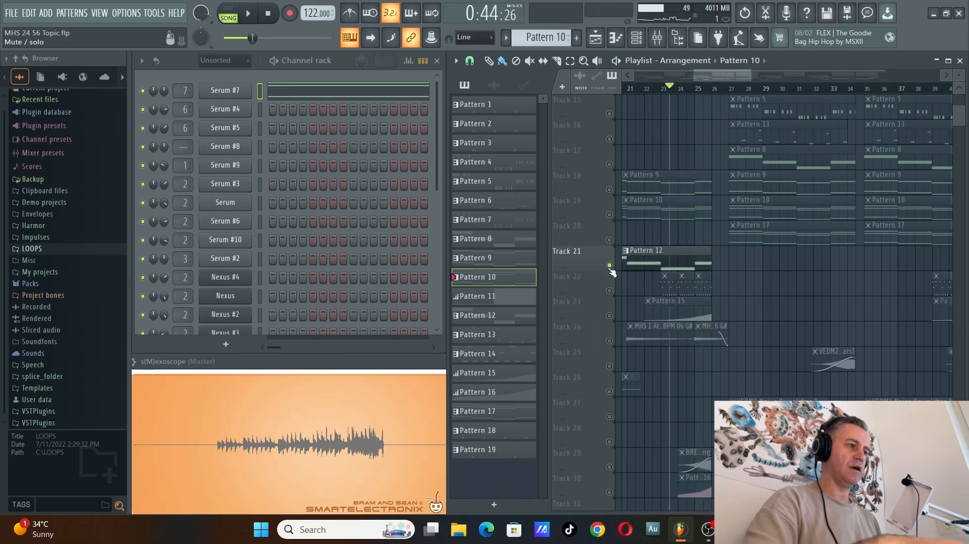
scroll(701, 277, up, 3)
ctrl+scroll(700, 277, down, 1)
scroll(632, 166, up, 3)
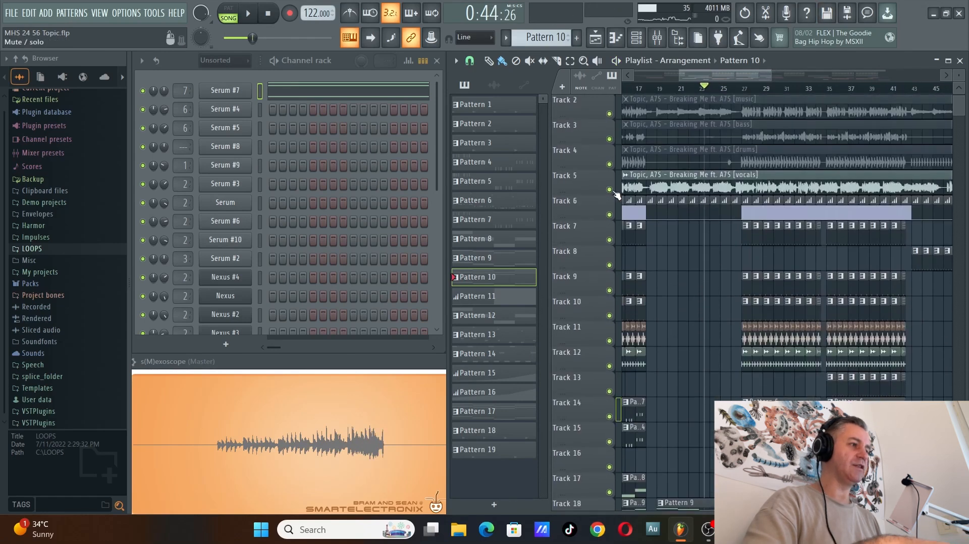
scroll(701, 151, down, 6)
ctrl+scroll(706, 116, up, 2)
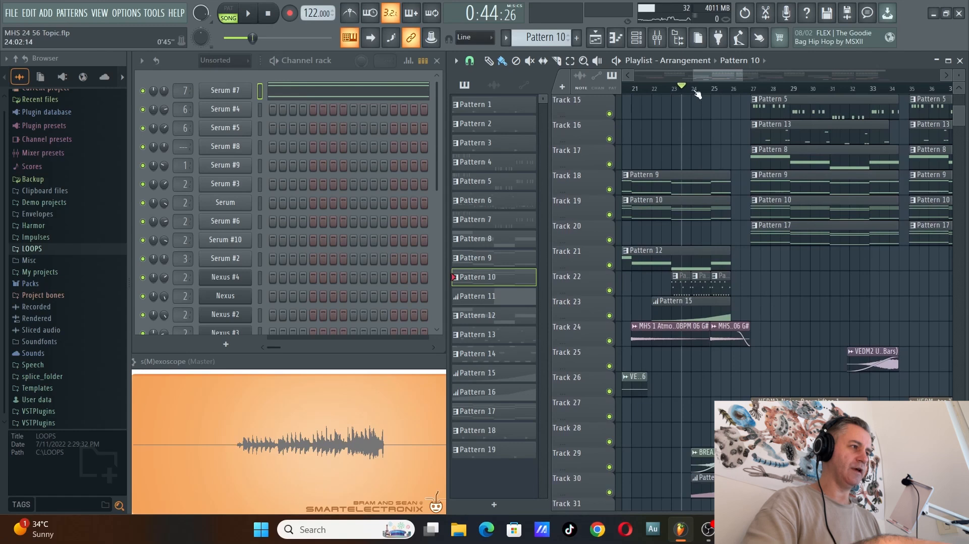
scroll(596, 192, up, 7)
scroll(701, 227, down, 4)
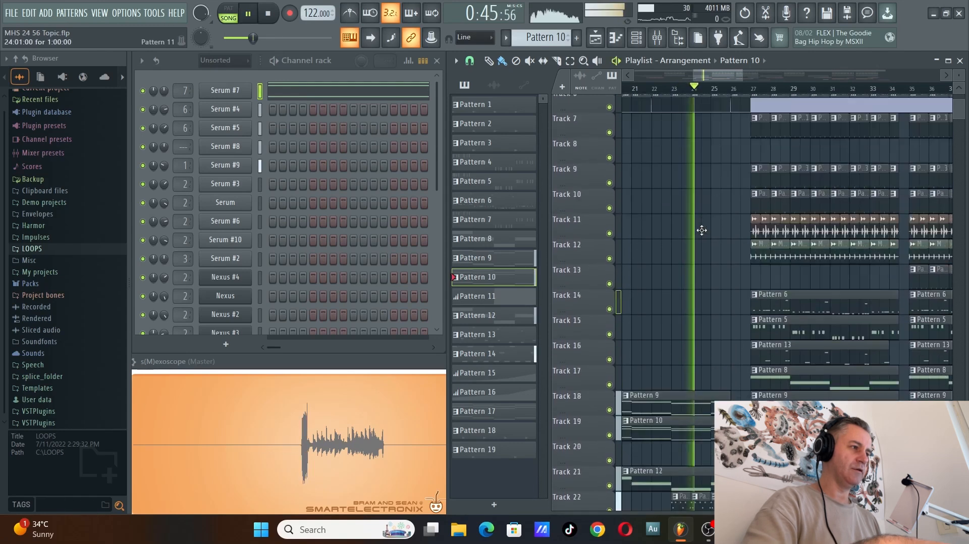
ctrl+scroll(728, 250, up, 3)
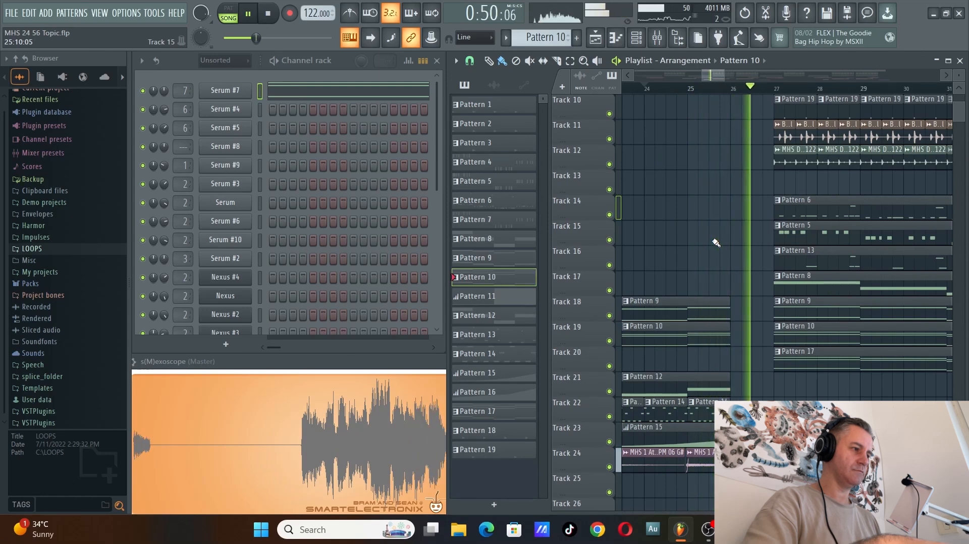
key(space)
Maximize the playlist and examine how the patterns are arranged across the song's sections.
ctrl+scroll(704, 232, down, 4)
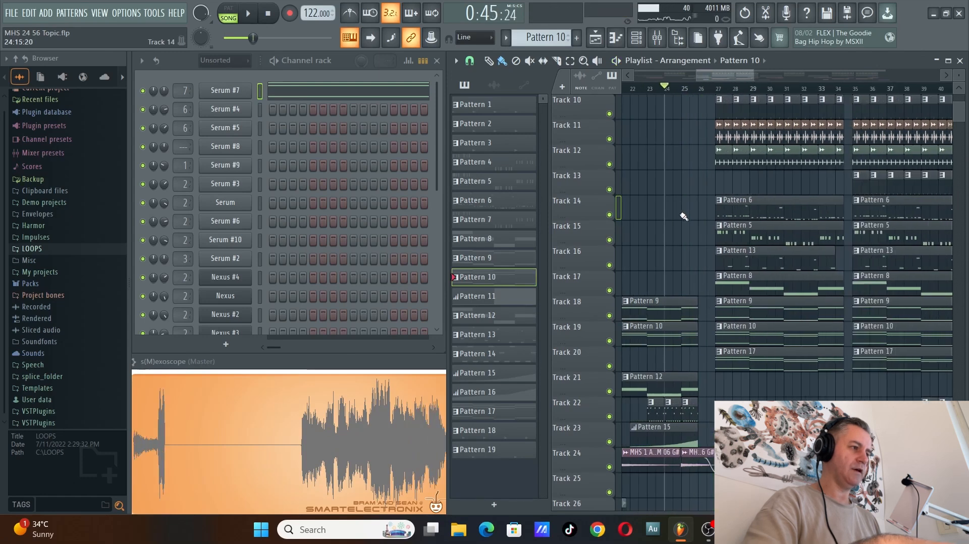
click(941, 65)
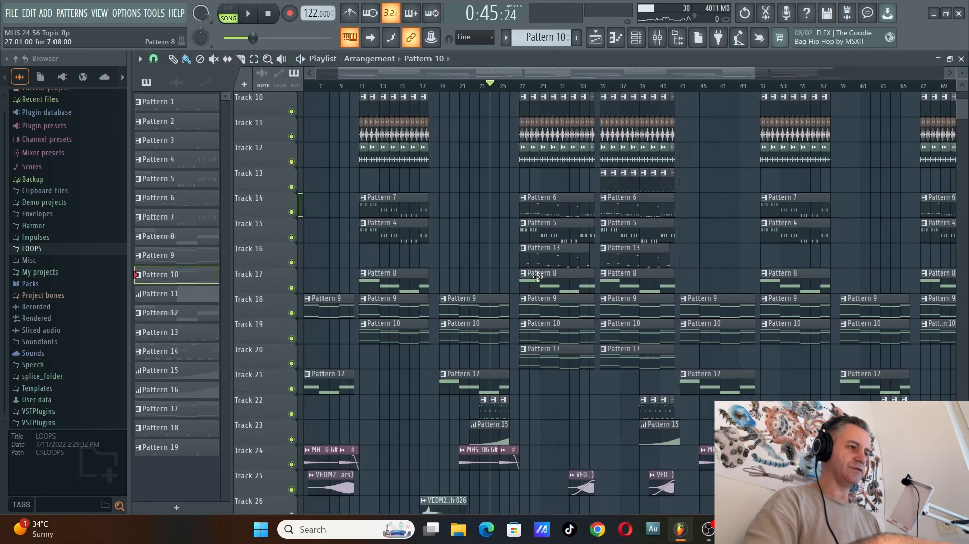
ctrl+scroll(361, 328, up, 4)
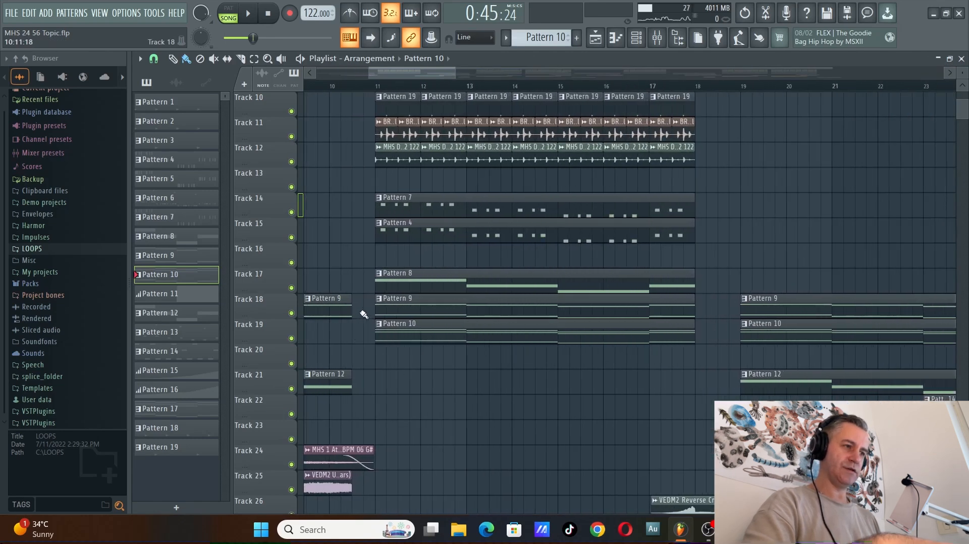
scroll(575, 328, right, 6)
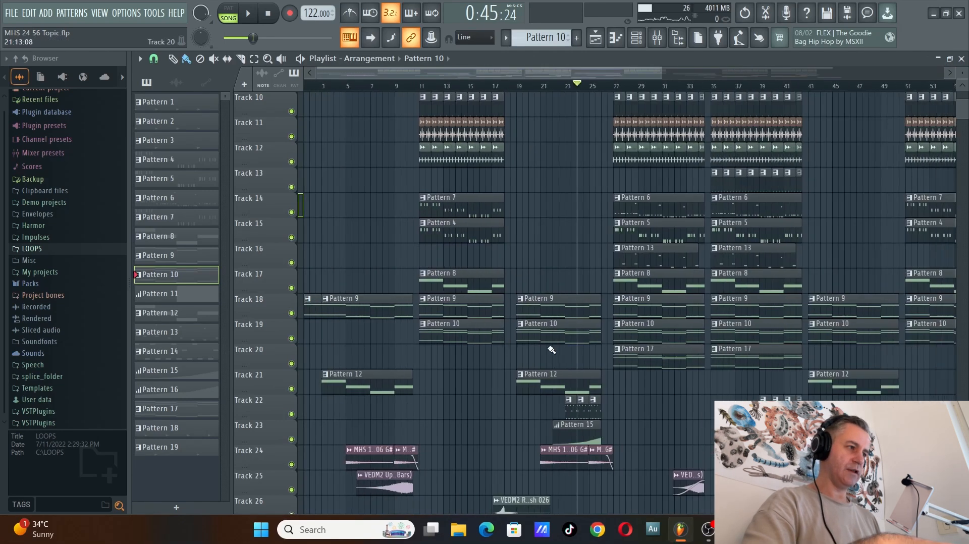
ctrl+scroll(425, 280, down, 6)
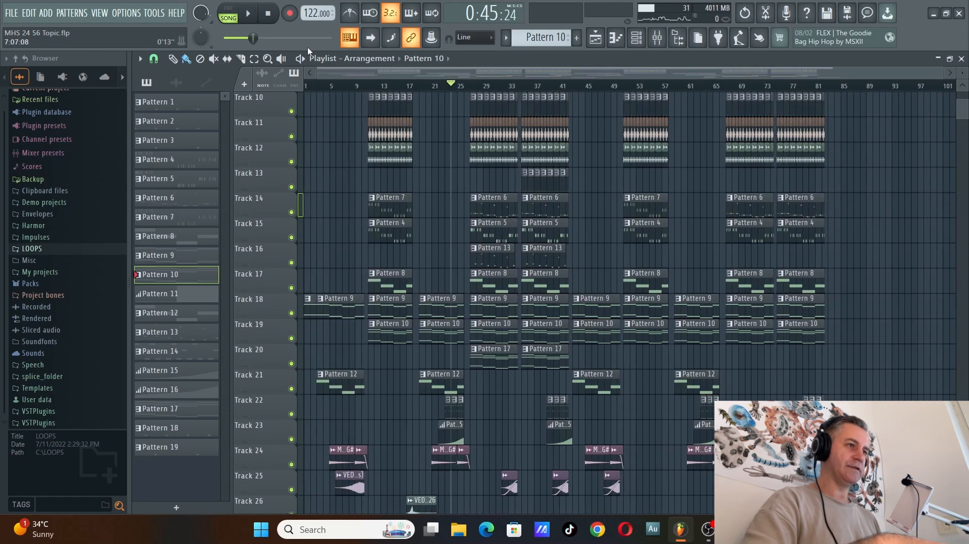
Return the song position to the start, solo the original music stem on Track 2 and play it at bars 11, 18 and 26.
click(267, 17)
scroll(335, 260, up, 9)
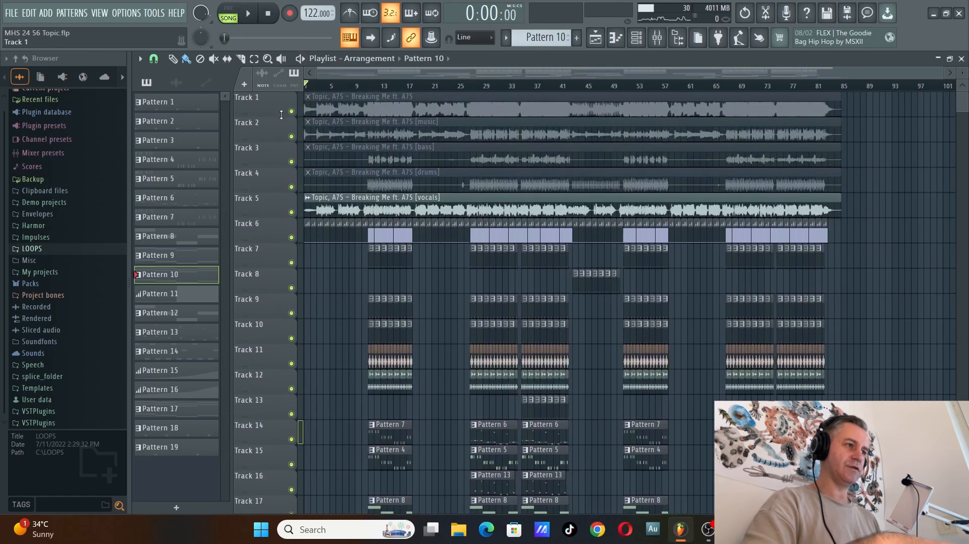
ctrl+scroll(270, 132, up, 5)
alt+scroll(294, 133, up, 3)
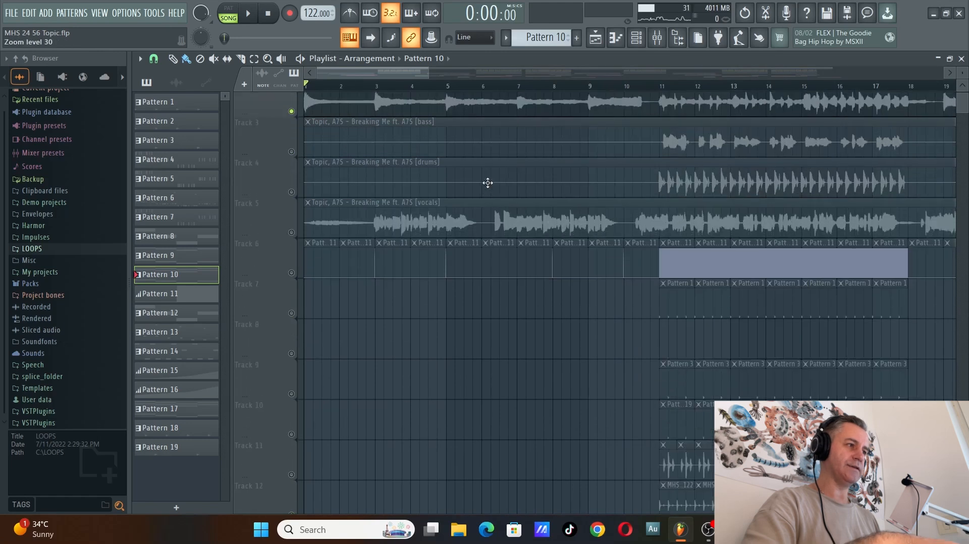
scroll(487, 182, up, 2)
alt+scroll(487, 181, up, 2)
ctrl+scroll(480, 186, down, 3)
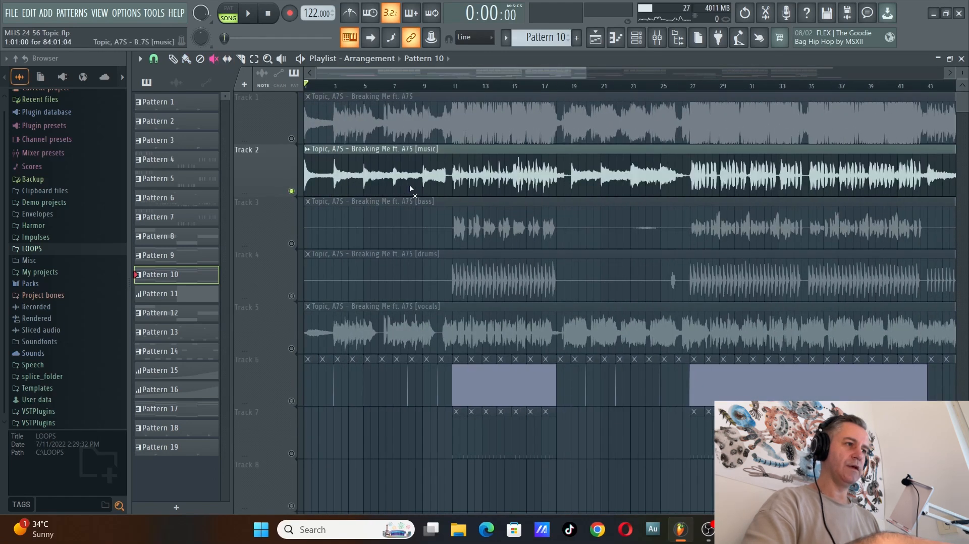
key(space)
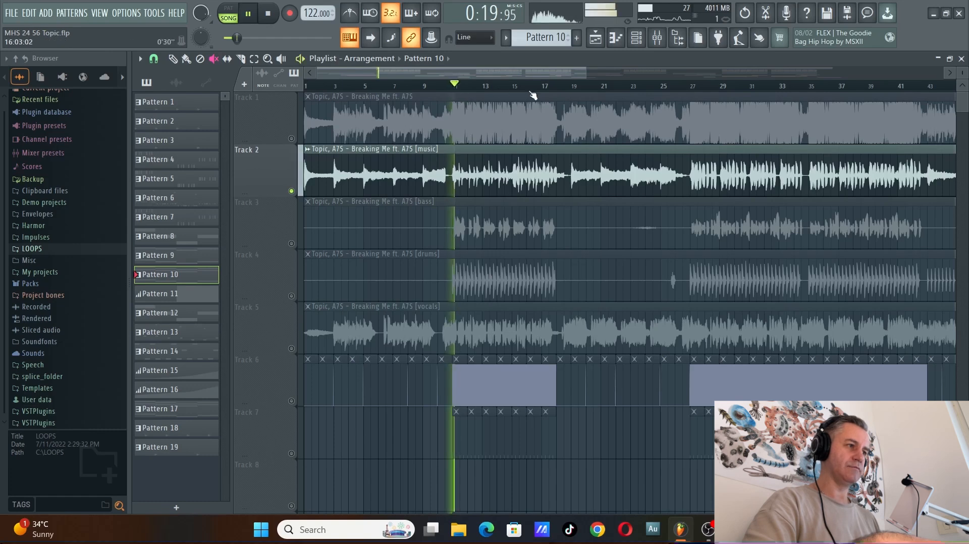
click(559, 84)
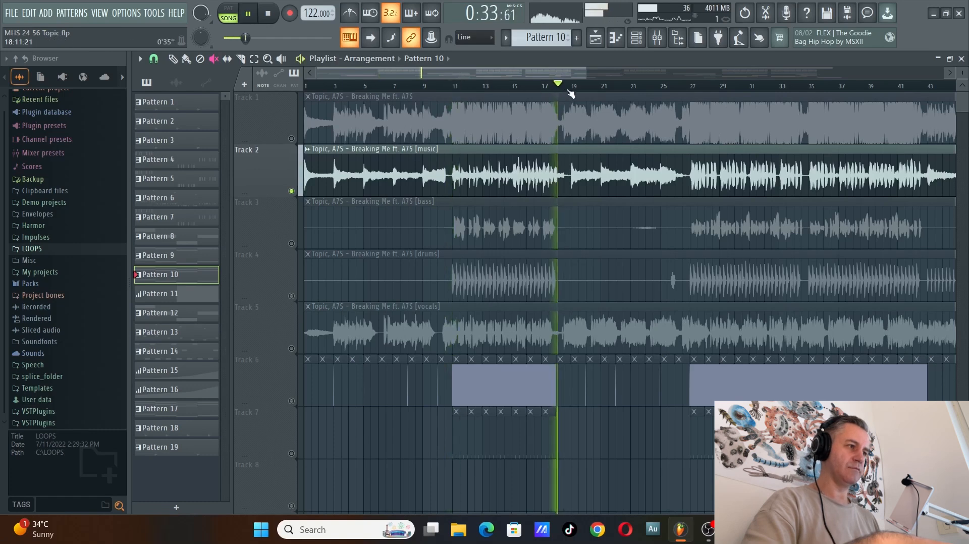
click(679, 85)
key(space)
Compare the original song on Track 1 with the music stem on Track 2 around bars 11 and 27, soloing each in turn.
scroll(433, 205, up, 10)
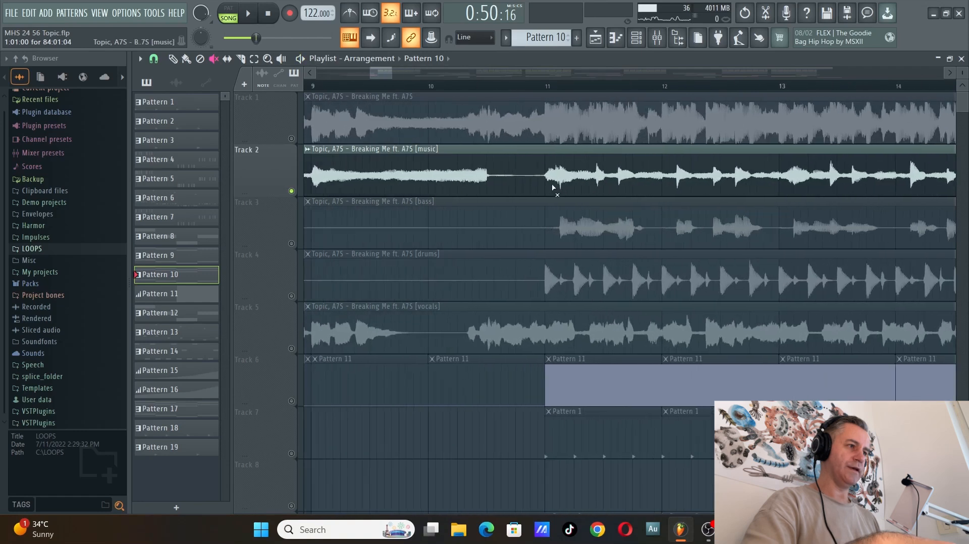
scroll(479, 190, down, 8)
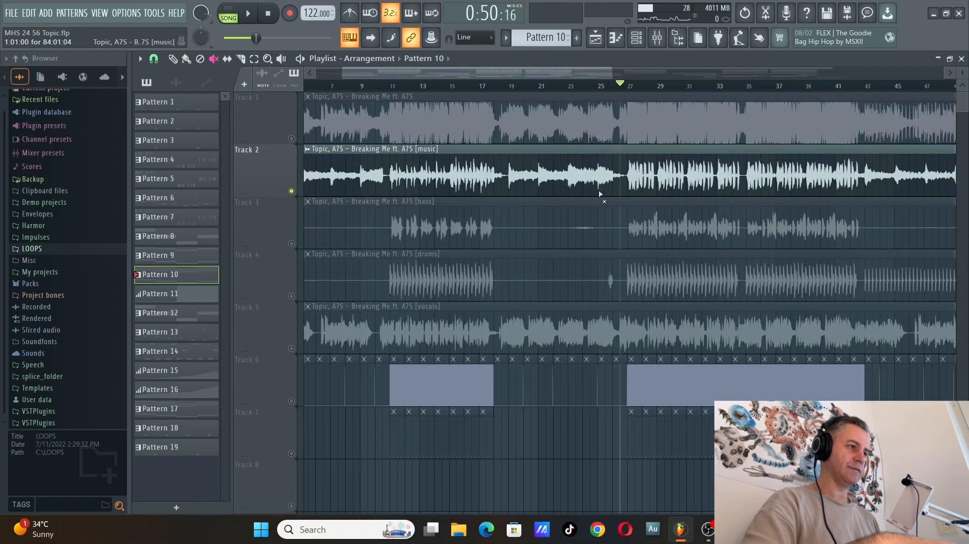
scroll(501, 135, down, 4)
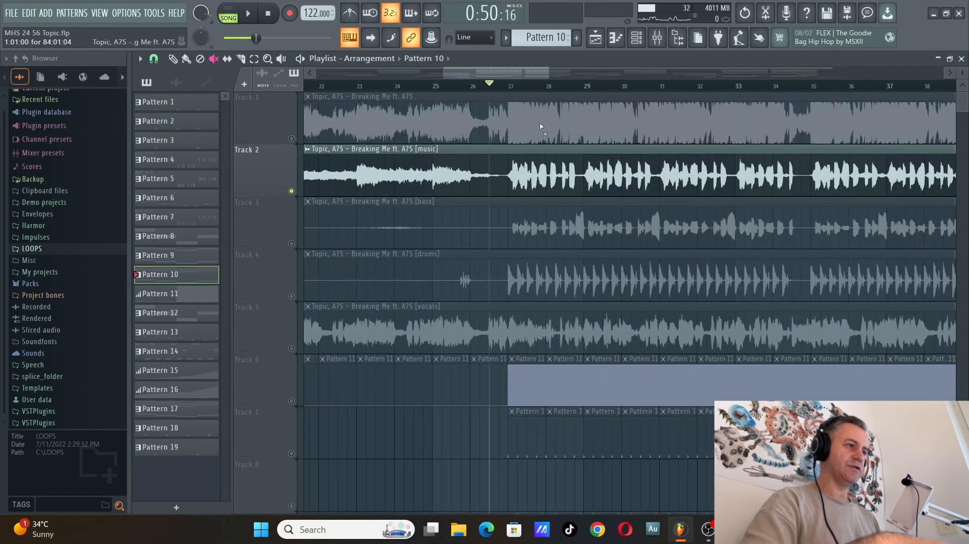
scroll(484, 126, up, 4)
right_click(292, 138)
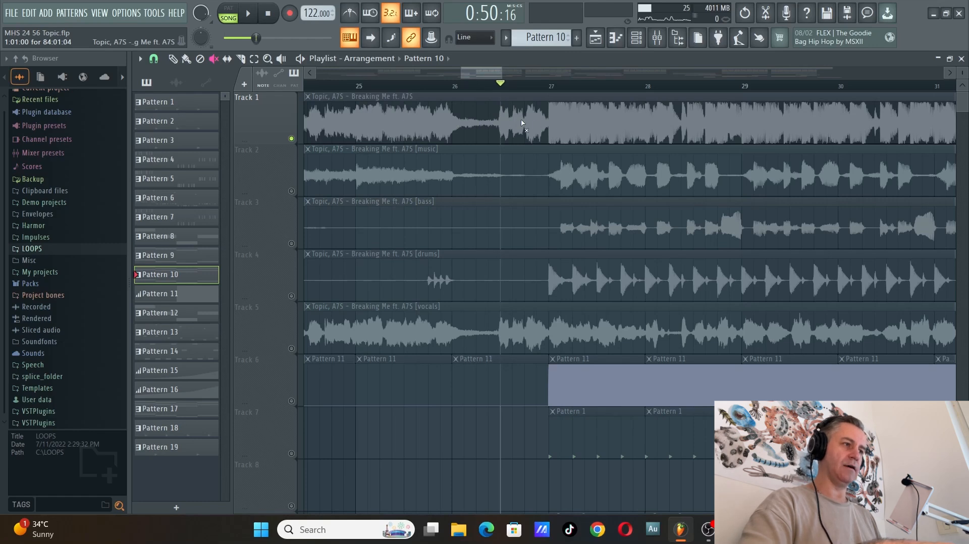
scroll(517, 122, down, 4)
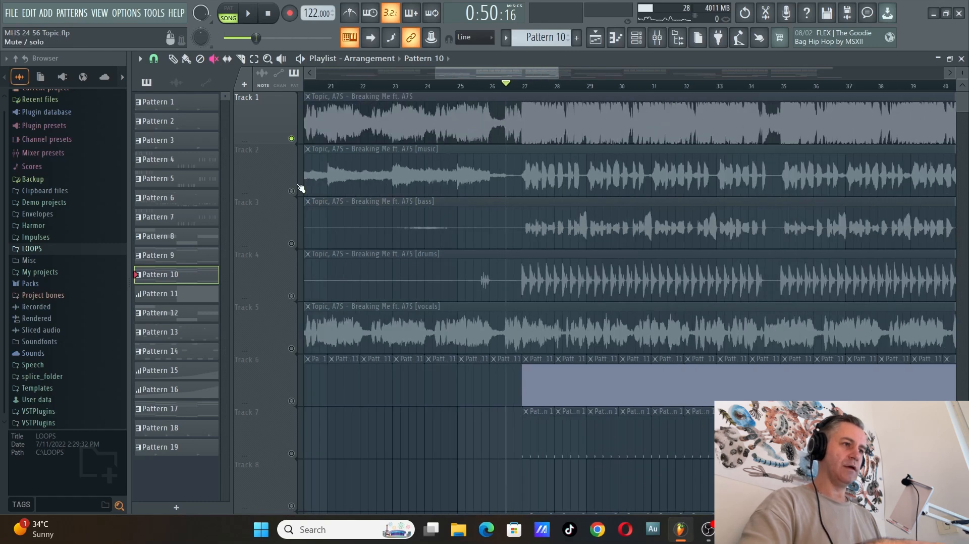
right_click(293, 191)
scroll(502, 179, right, 4)
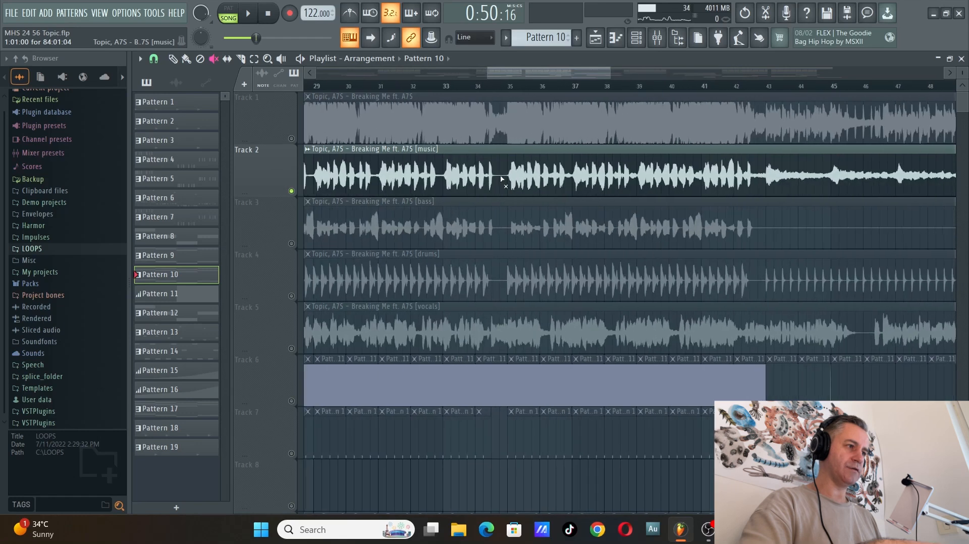
Examine the soloed music stem on Track 2 around the breaks near bars 34 and 43.
scroll(502, 179, up, 3)
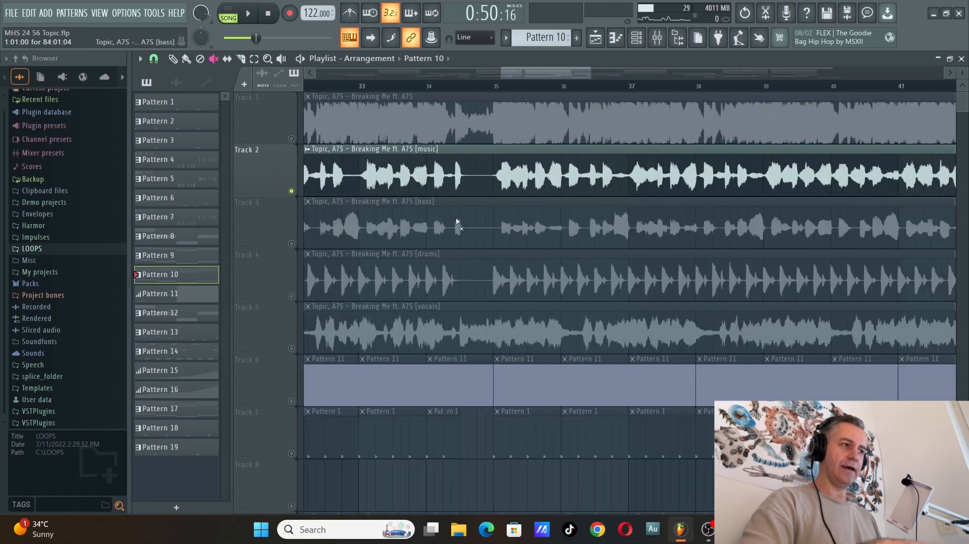
scroll(457, 222, down, 6)
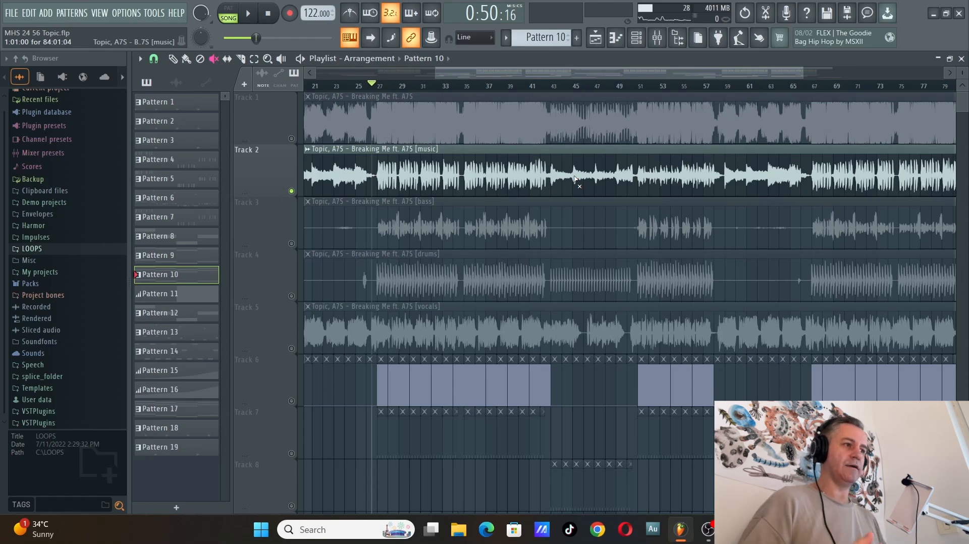
ctrl+scroll(536, 178, down, 3)
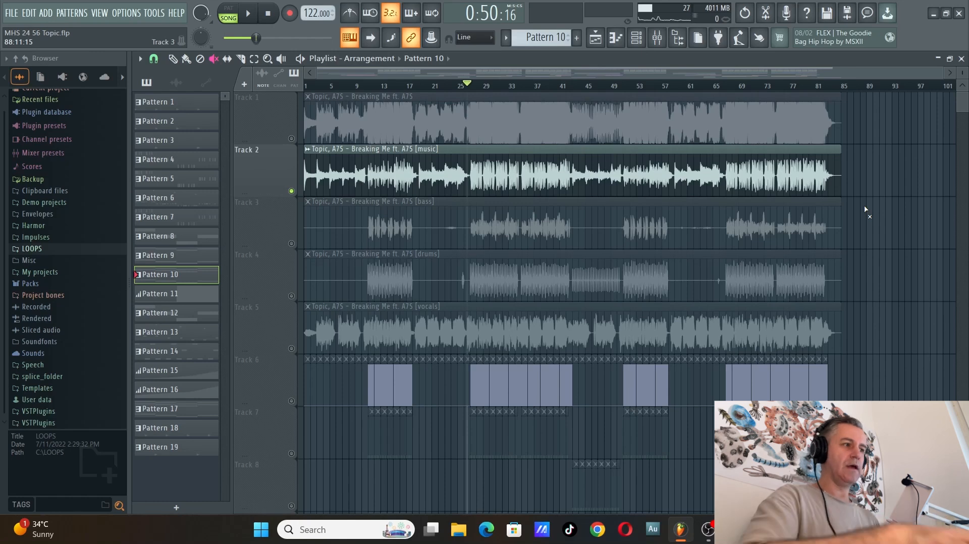
ctrl+scroll(586, 261, up, 5)
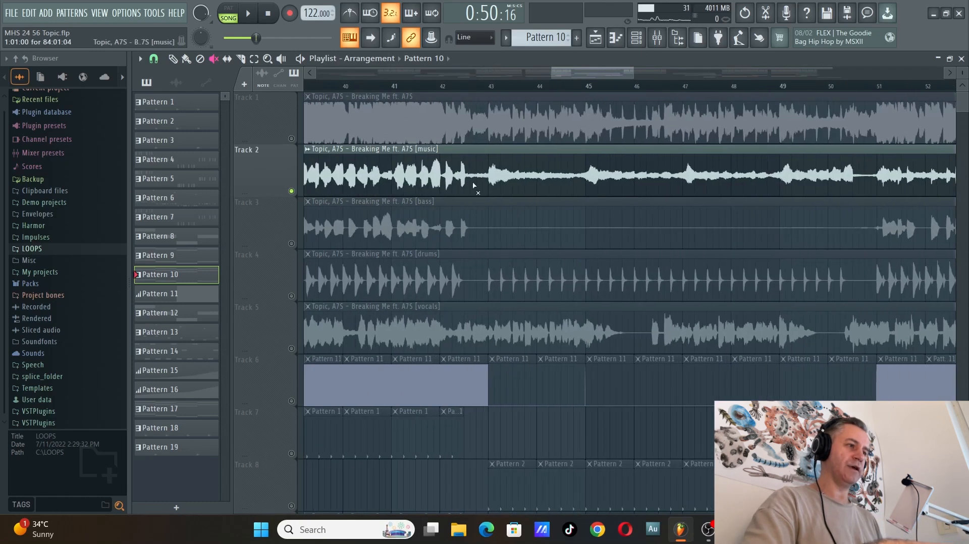
ctrl+scroll(508, 222, down, 1)
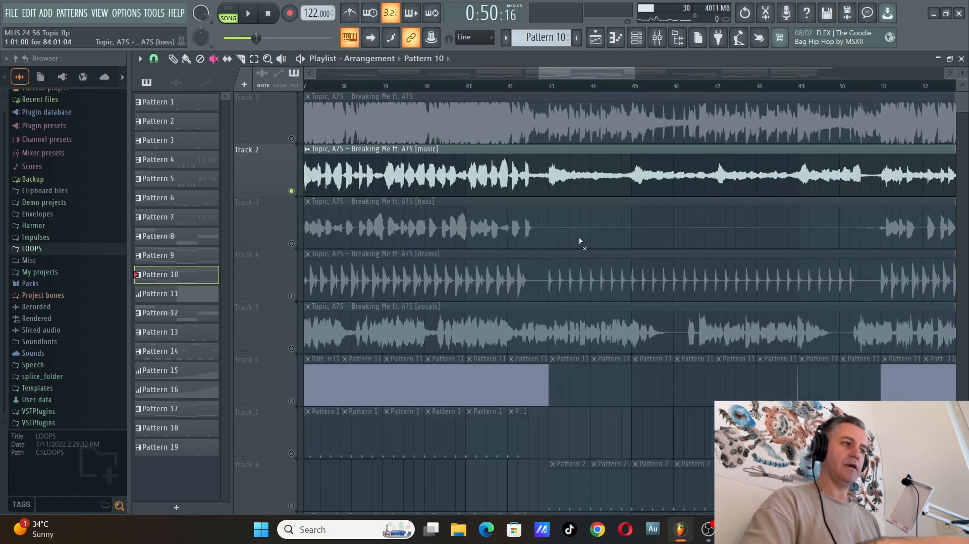
ctrl+scroll(537, 265, up, 4)
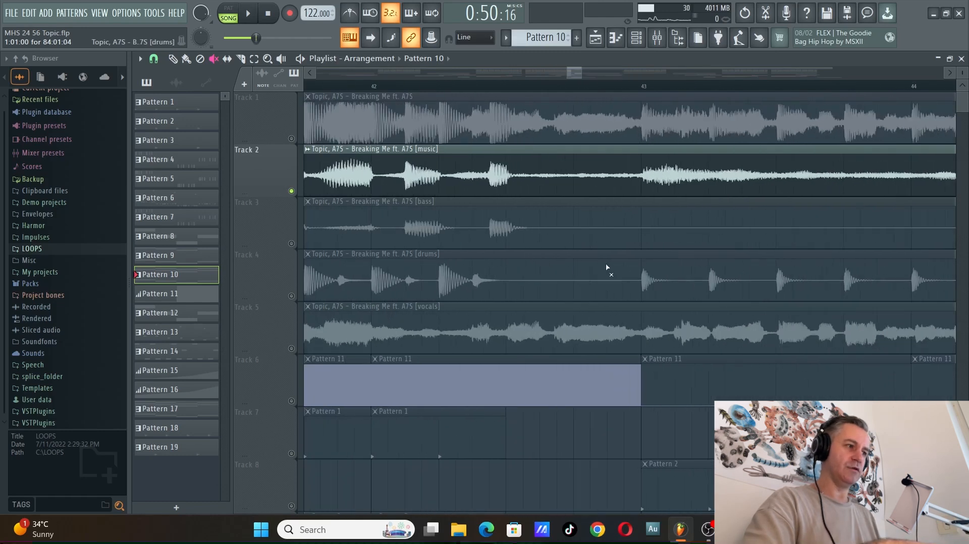
ctrl+scroll(473, 263, down, 6)
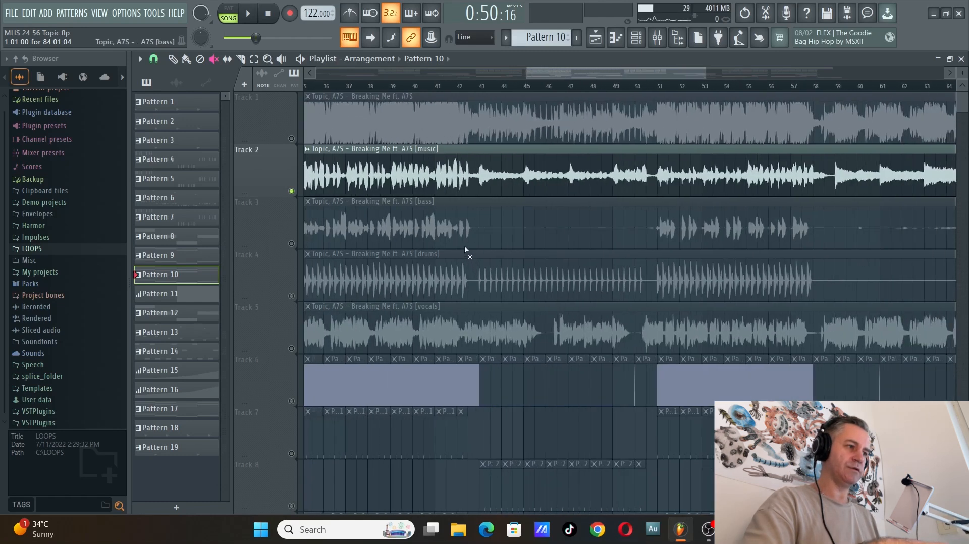
Restore all tracks and examine how the patterns on Tracks 6 to 28 are arranged around the section starting at bar 27.
ctrl+scroll(469, 244, down, 4)
alt+scroll(507, 201, down, 4)
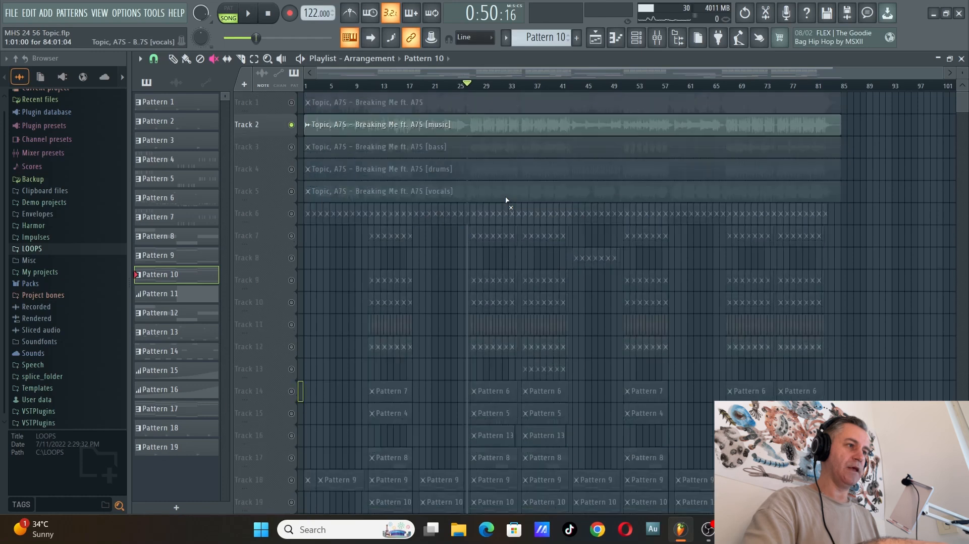
alt+scroll(506, 201, up, 2)
scroll(314, 124, down, 3)
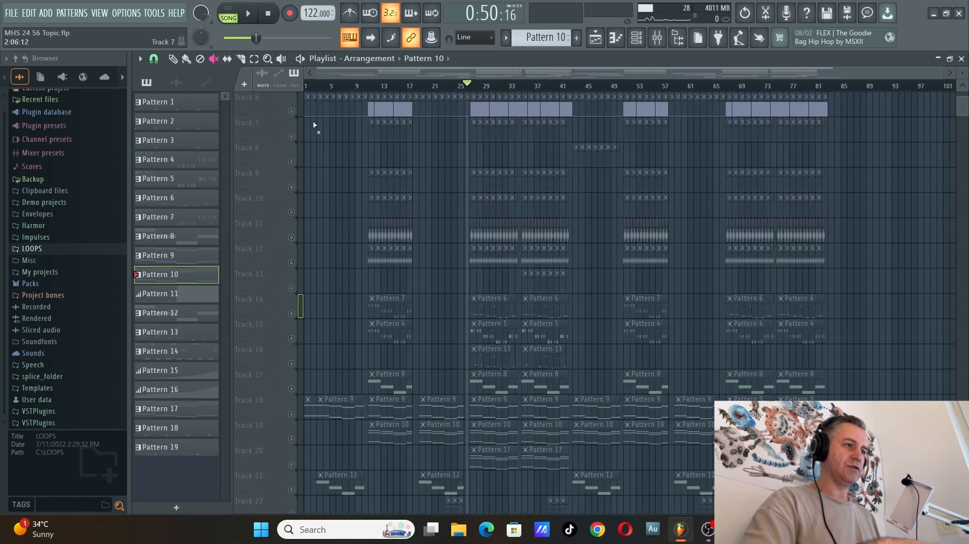
ctrl+scroll(444, 353, up, 5)
scroll(364, 309, down, 3)
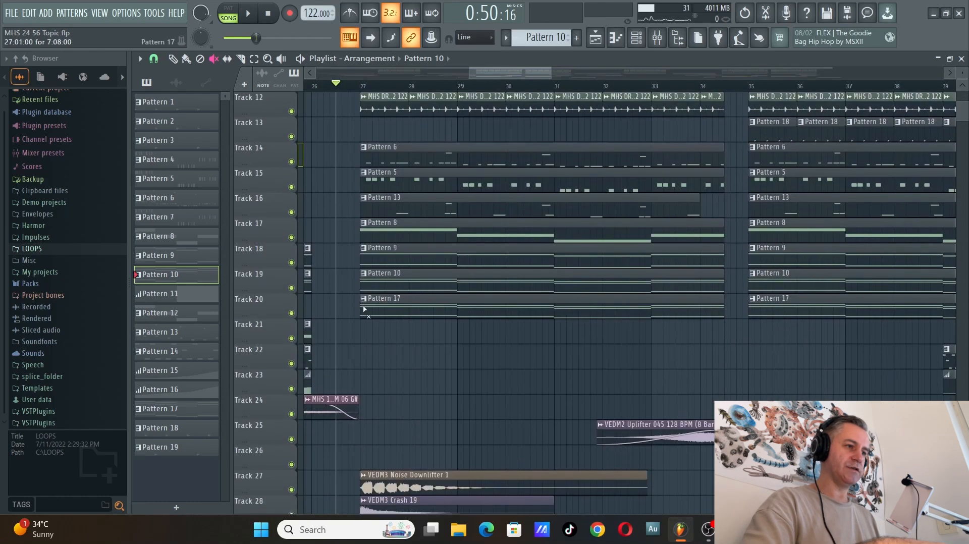
ctrl+scroll(364, 308, down, 2)
ctrl+scroll(767, 302, down, 1)
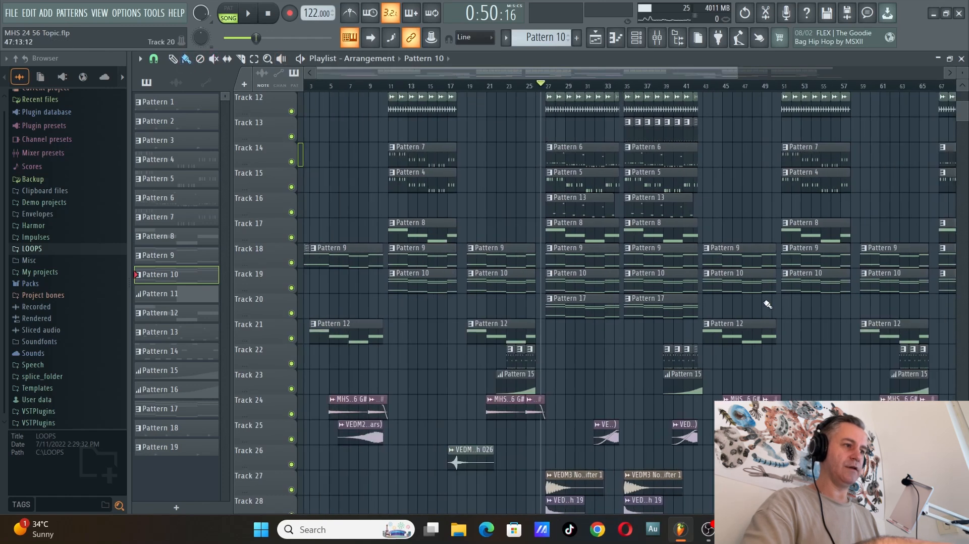
scroll(761, 92, up, 3)
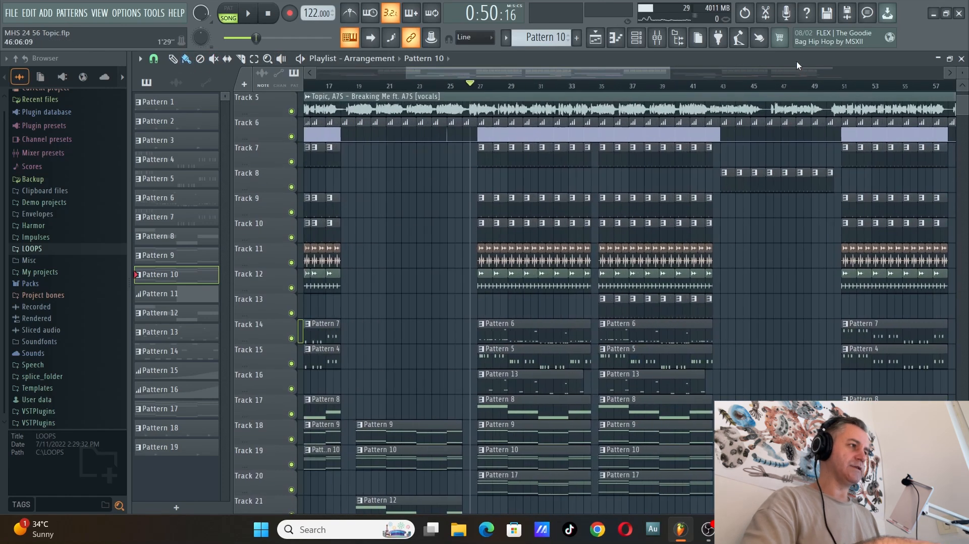
Show the channel rack beside the playlist, play the full mix around bars 34 to 35 and return the song position to the start.
key(F6)
key(space)
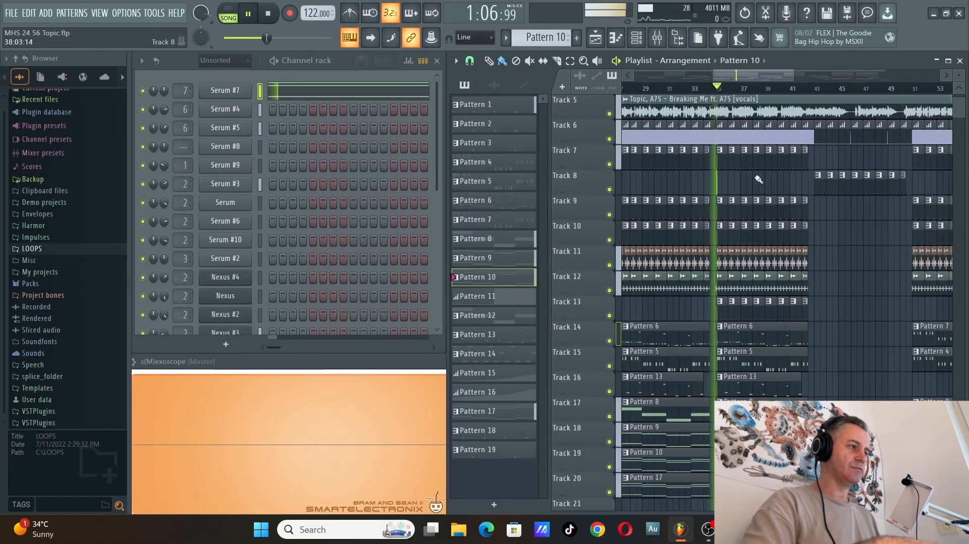
ctrl+scroll(706, 242, up, 1)
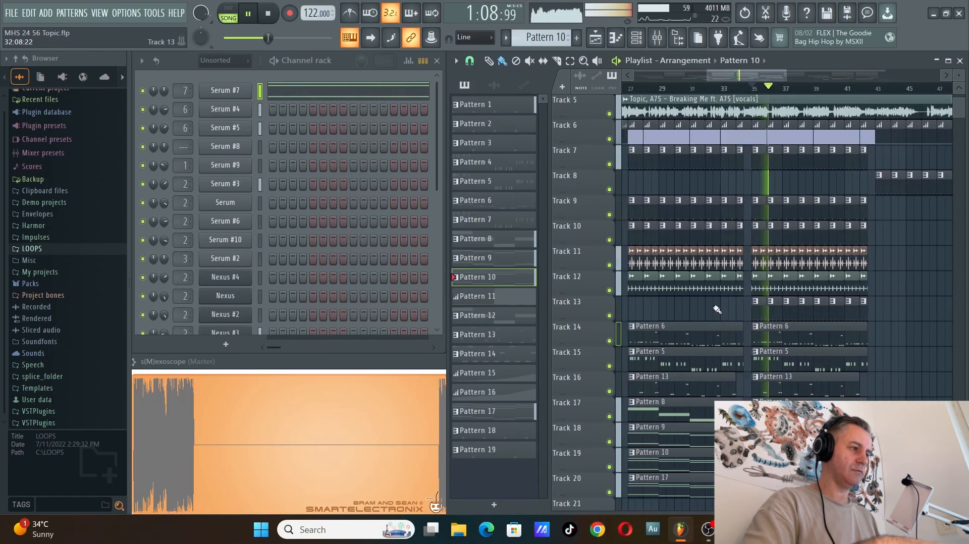
ctrl+scroll(716, 309, down, 1)
key(space)
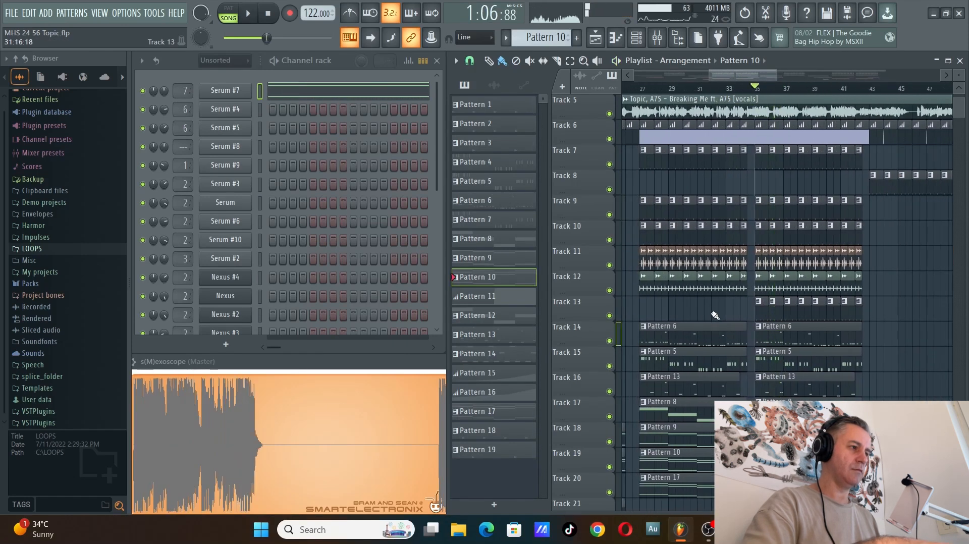
click(271, 21)
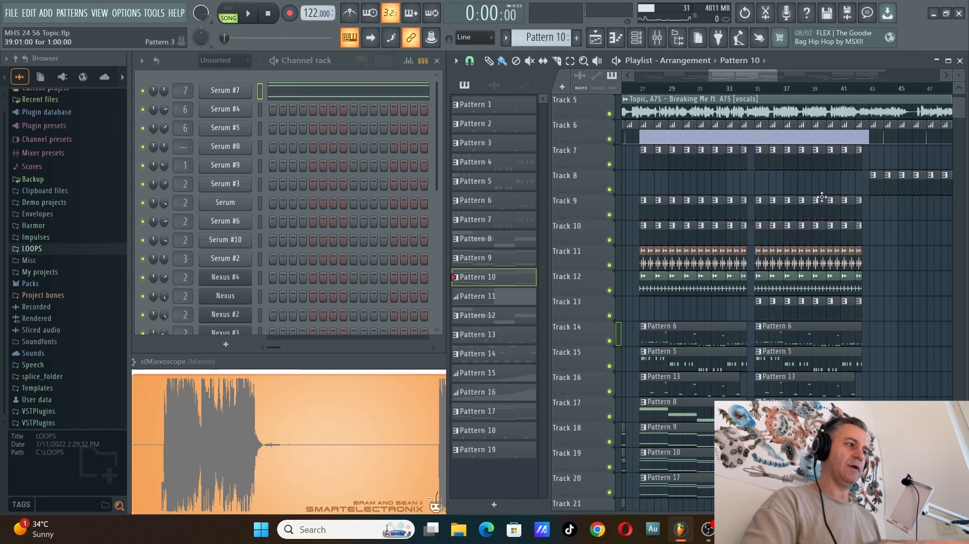
Play the full mix from bar 27 to hear the layered patterns of the section, stopping after about two bars.
scroll(724, 183, up, 1)
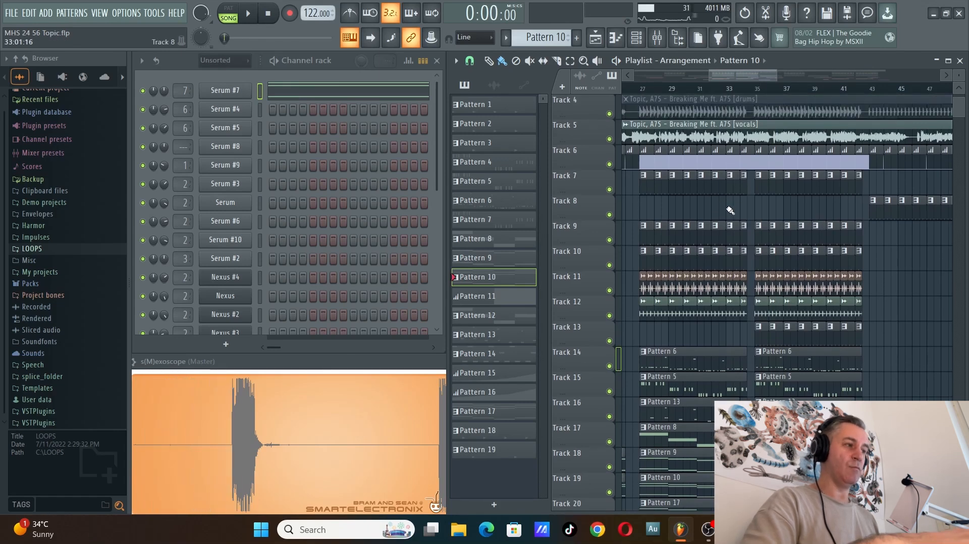
scroll(730, 211, up, 3)
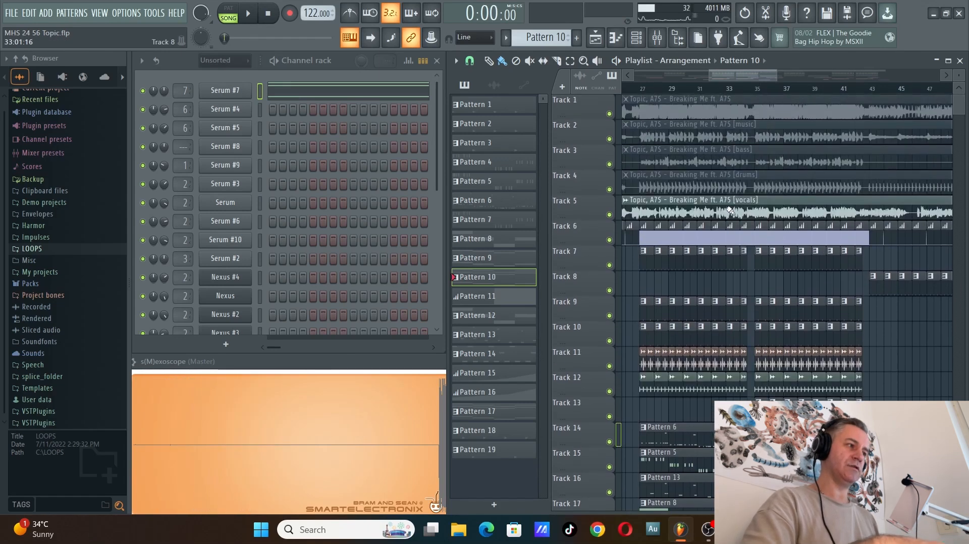
scroll(700, 283, down, 3)
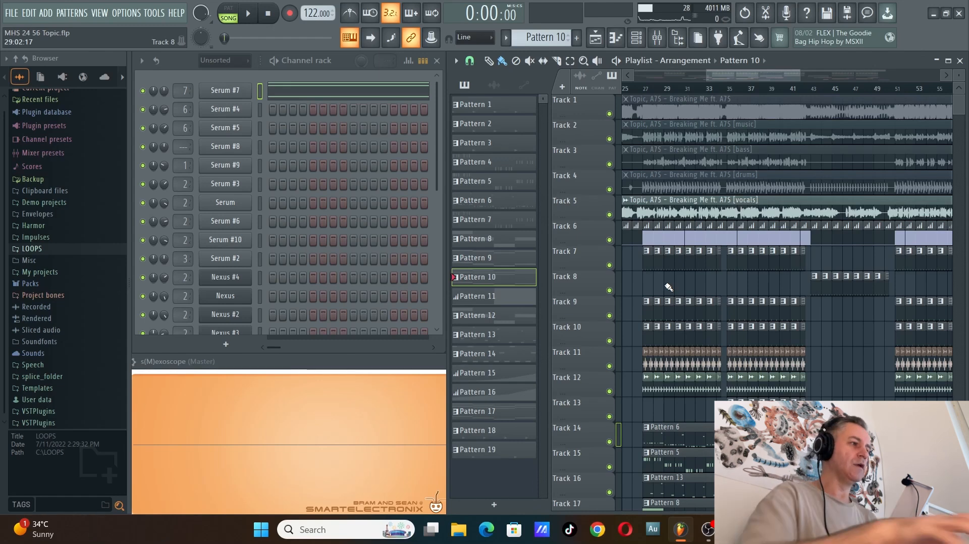
scroll(755, 231, down, 5)
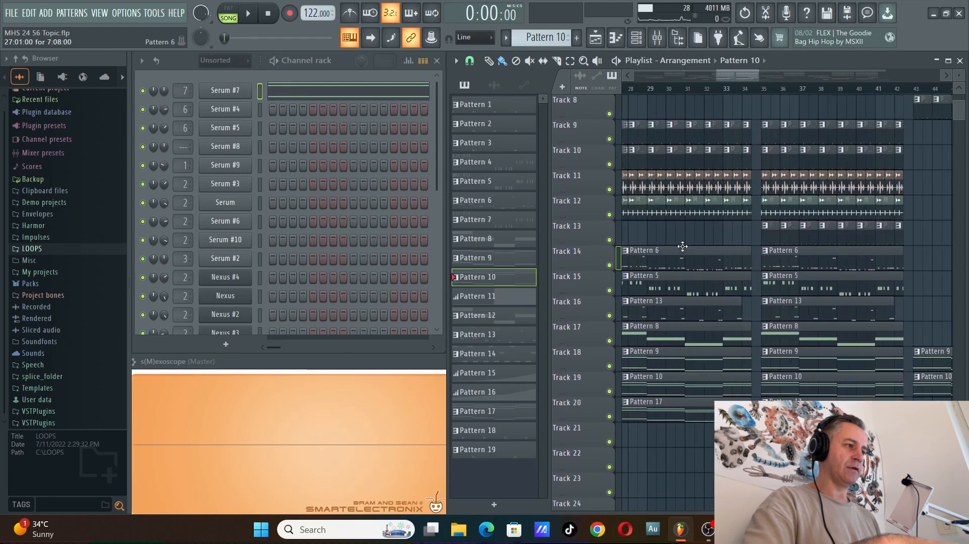
click(647, 88)
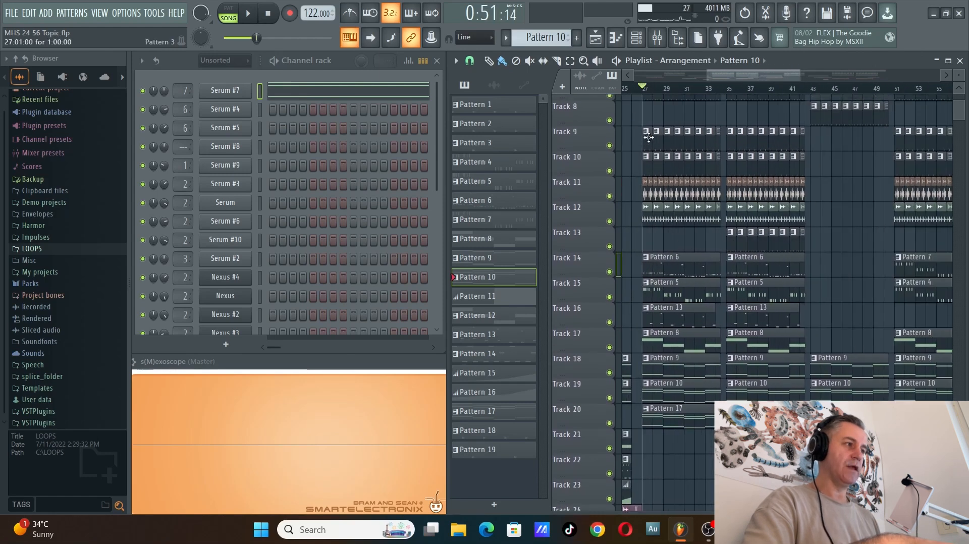
scroll(614, 178, up, 5)
scroll(650, 237, down, 5)
ctrl+scroll(684, 252, up, 3)
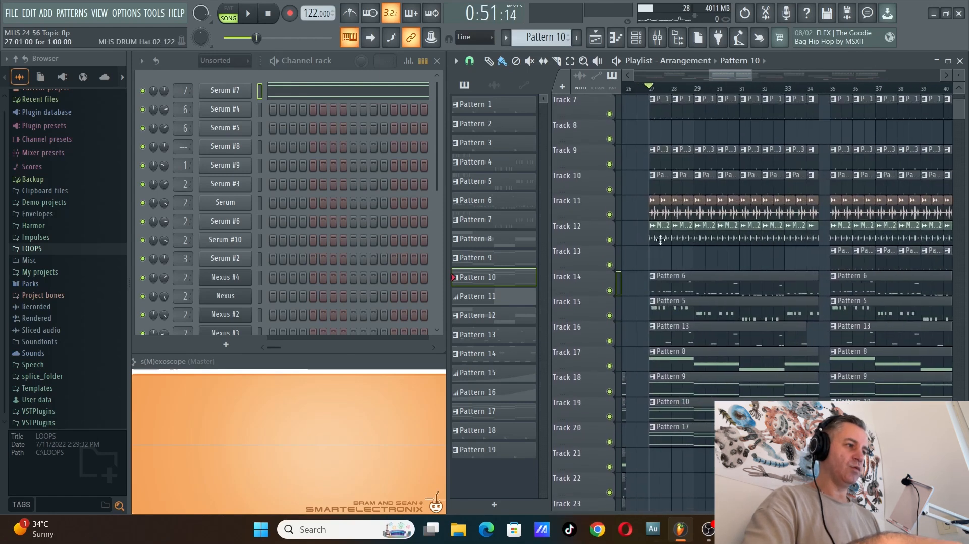
key(space)
scroll(679, 255, down, 3)
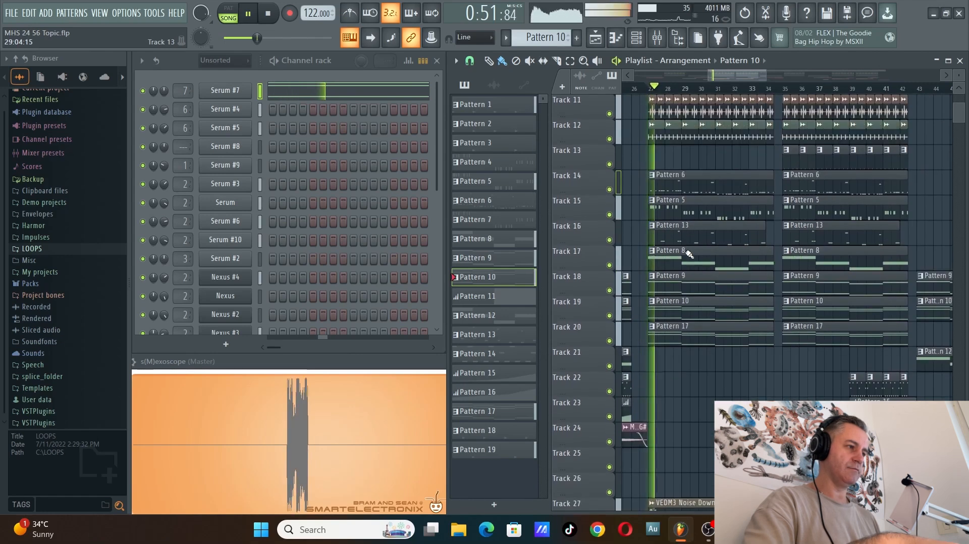
ctrl+scroll(671, 249, up, 2)
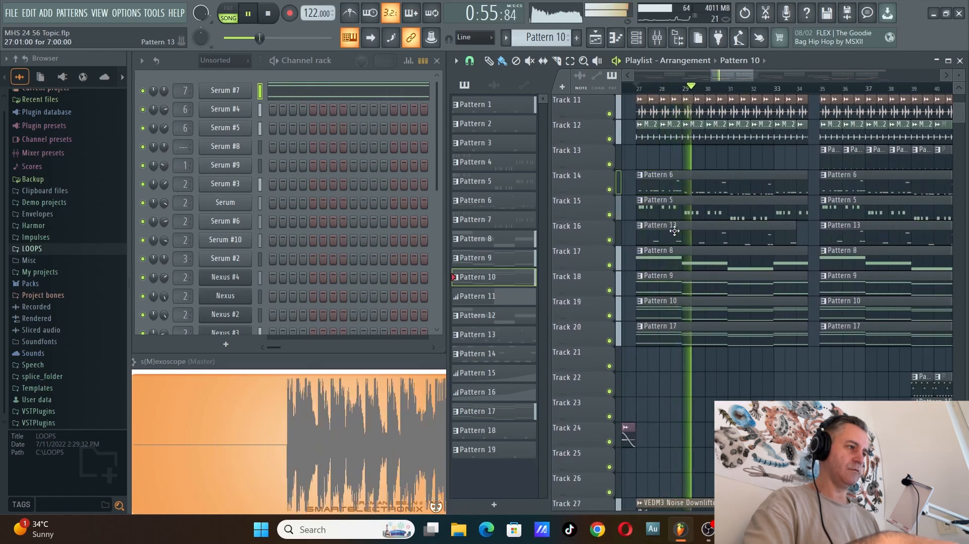
key(space)
Open the Serum piano roll of the Pattern 4 clip on Track 15 and copy its notes for comparison with Pattern 5.
click(671, 182)
ctrl+scroll(706, 202, down, 3)
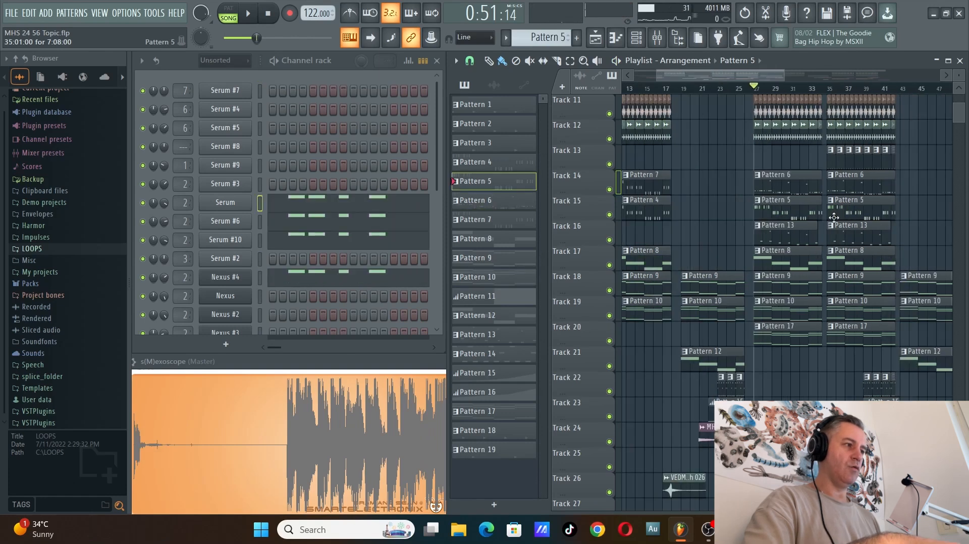
click(715, 208)
double_click(715, 208)
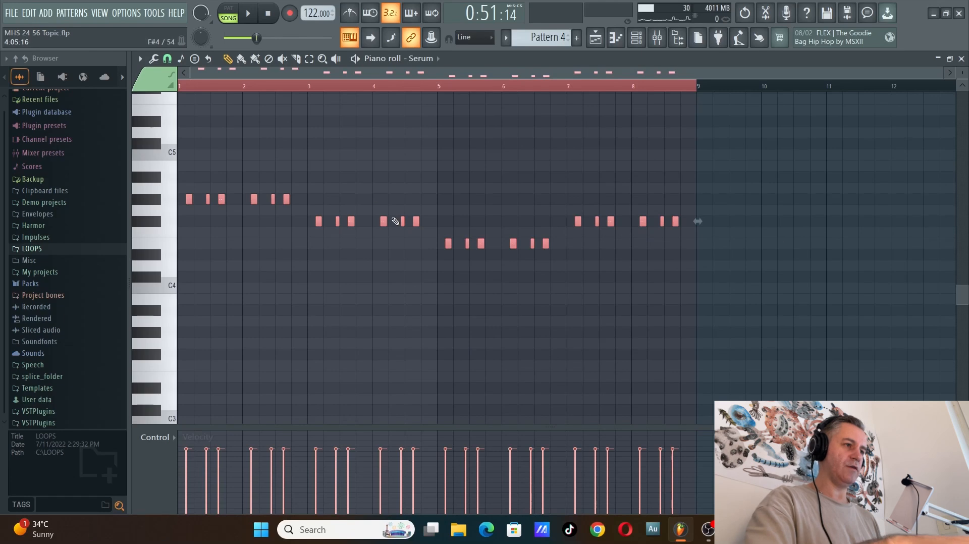
key(F7)
ctrl+scroll(711, 211, up, 3)
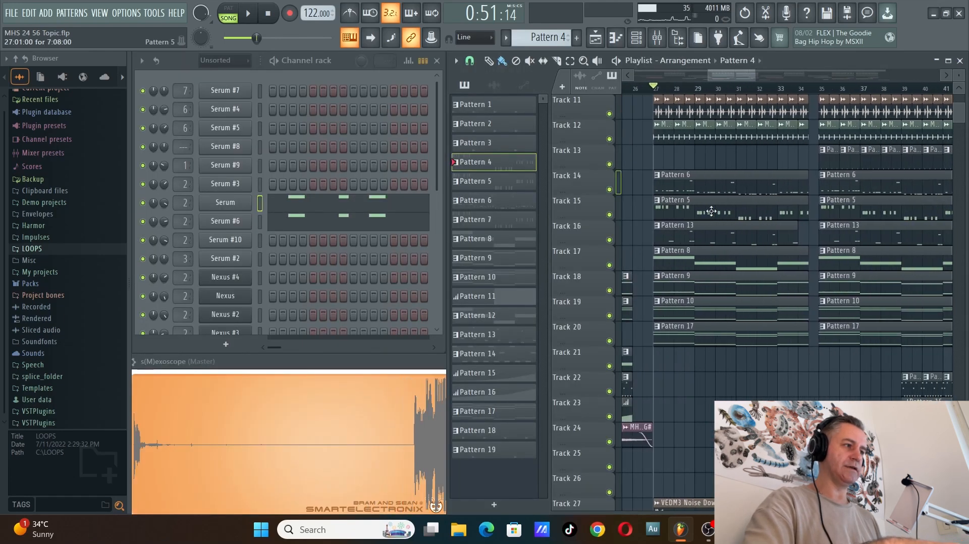
Overlay Pattern 4's notes on Pattern 5 in the empty Serum #3 piano roll to compare the rhythms, clearing them when finished.
click(702, 207)
right_click(226, 185)
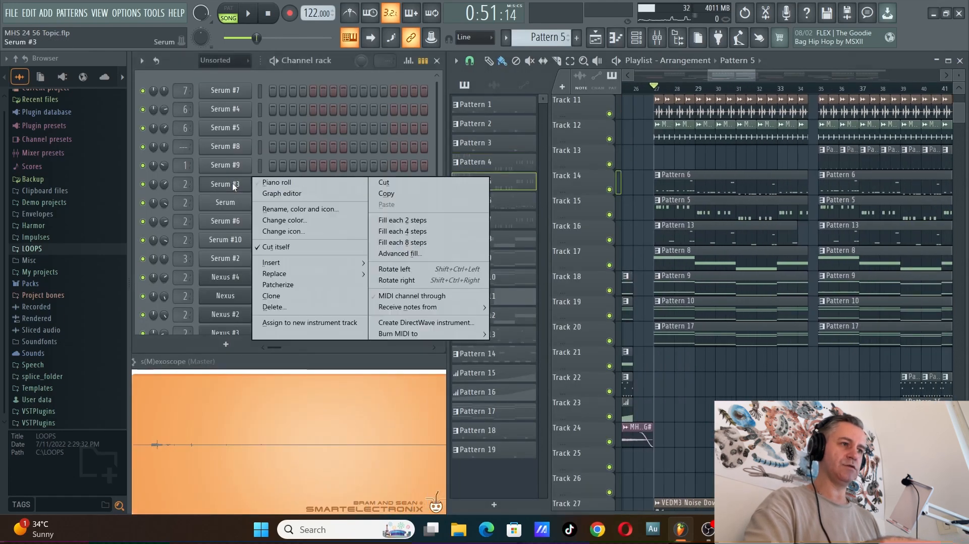
click(275, 183)
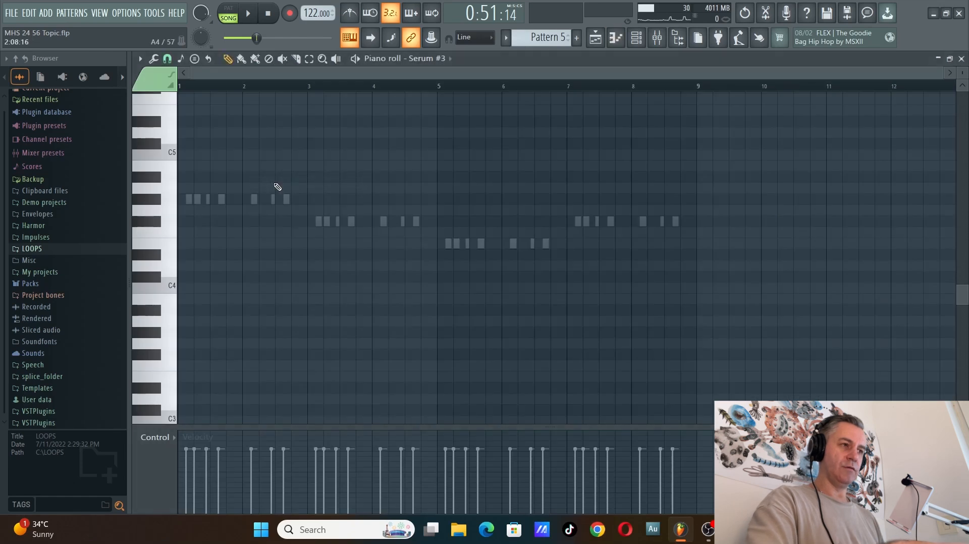
scroll(204, 222, up, 4)
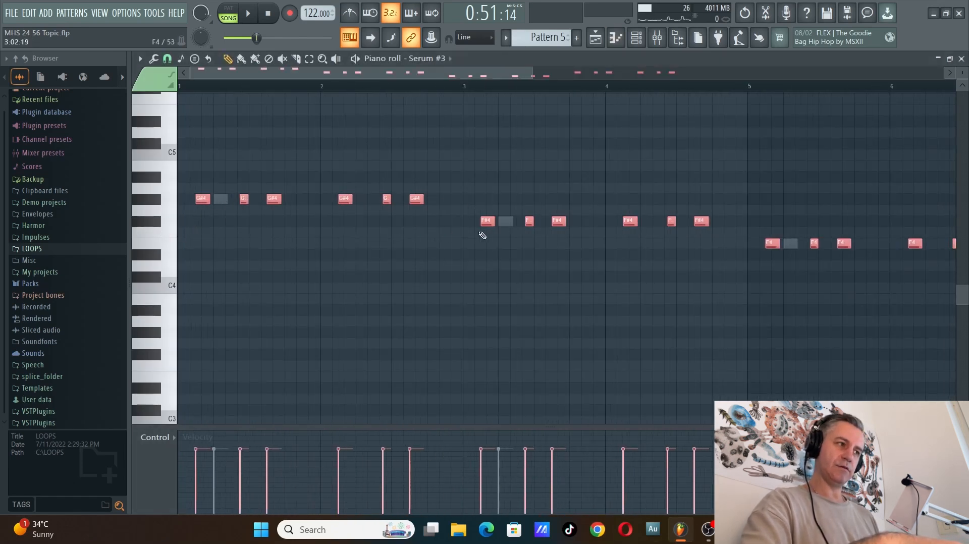
scroll(506, 223, down, 3)
key(ctrl+a)
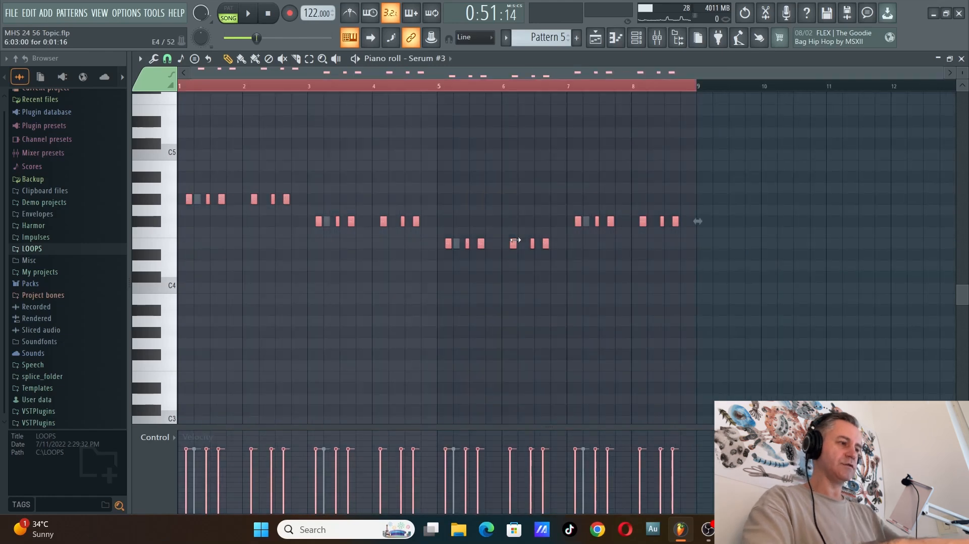
key(F7)
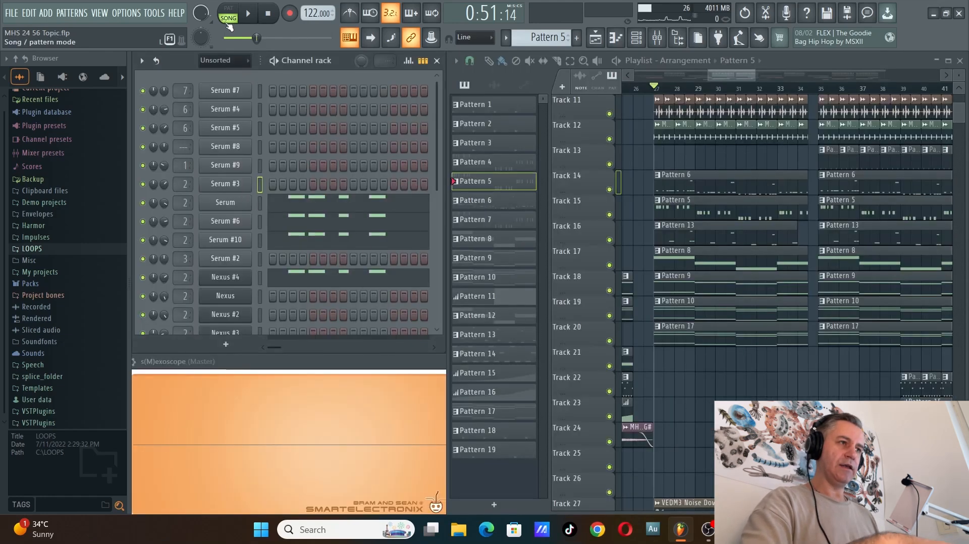
Switch to pattern mode and play Pattern 5 with Serum #10 soloed, followed by Nexus #4 soloed.
ctrl+click(143, 245)
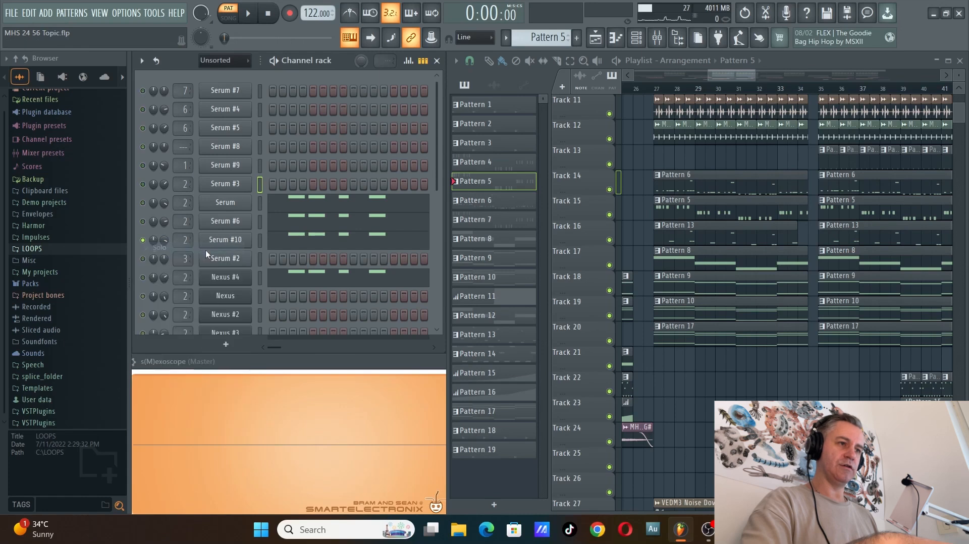
click(434, 259)
key(space)
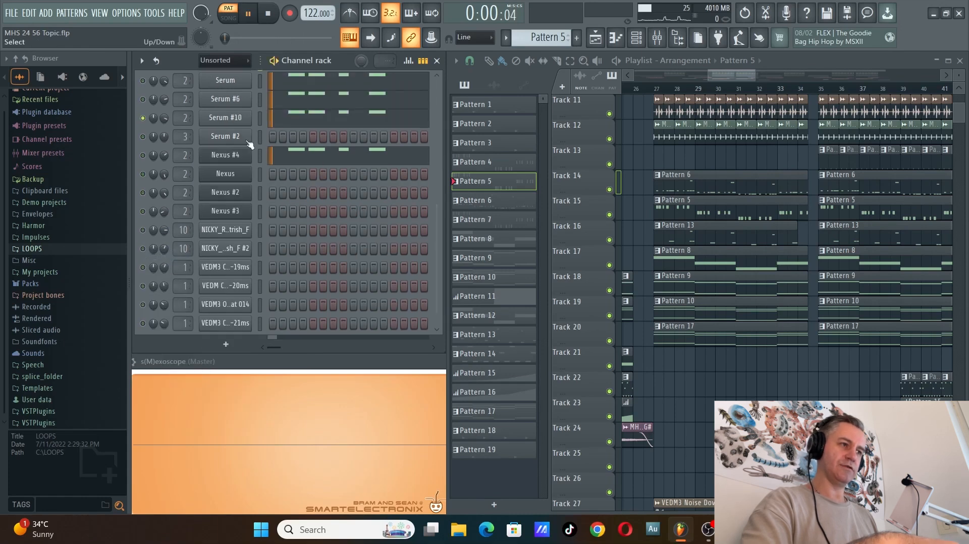
right_click(143, 155)
click(168, 159)
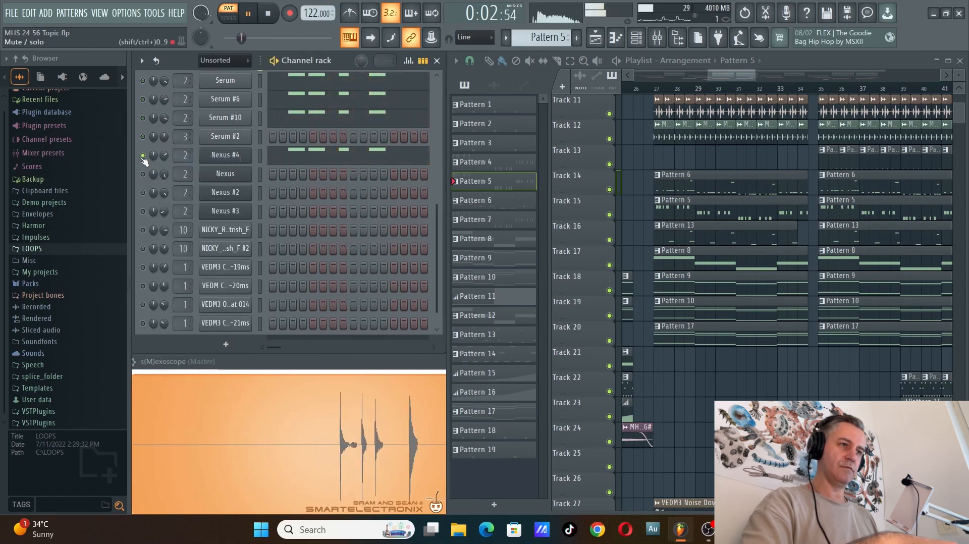
Cancel the Nexus #4 solo and play Pattern 5 with all of its layered instruments, stopping after a few seconds.
right_click(145, 158)
click(169, 166)
scroll(363, 209, up, 3)
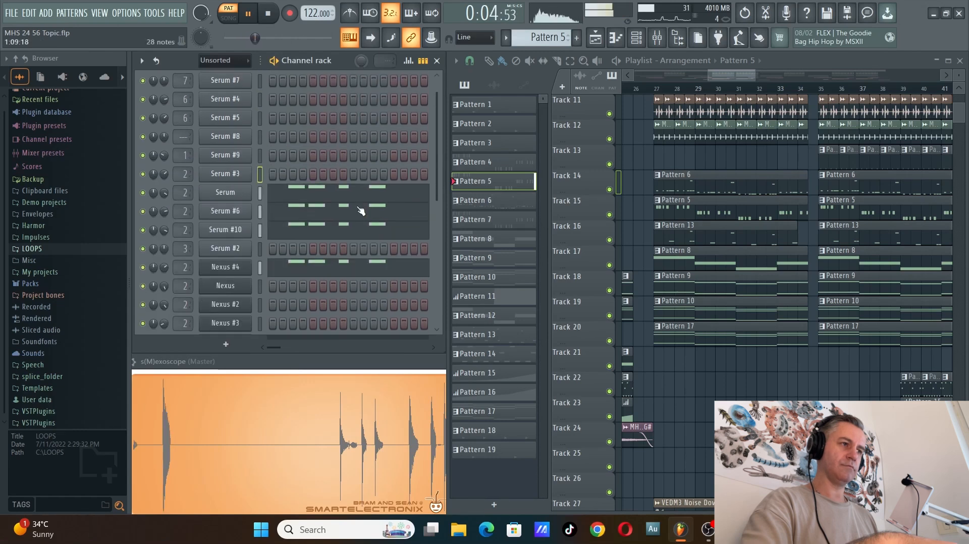
scroll(694, 232, up, 3)
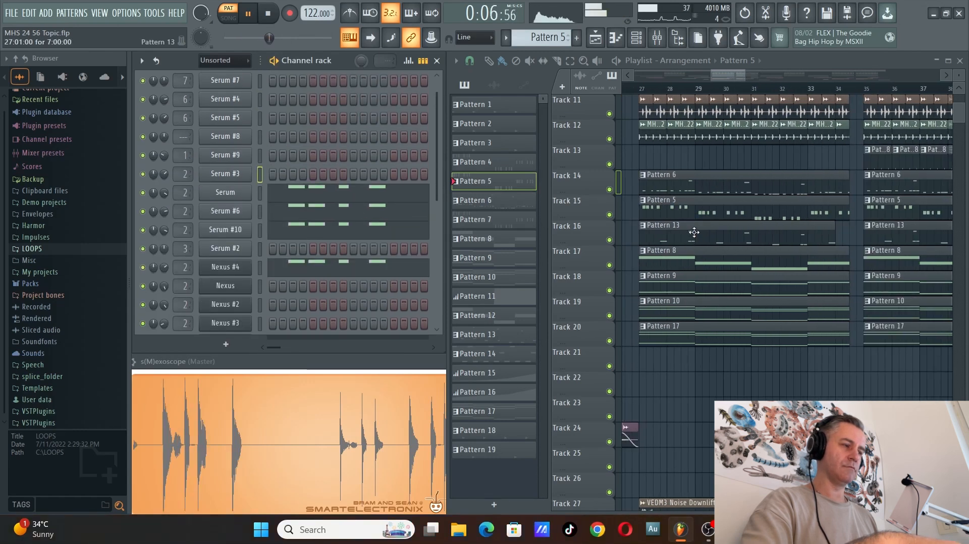
key(space)
Compare the arrangement around bar 27 with the earlier section and select the Pattern 13 clip on Track 16.
scroll(686, 206, up, 5)
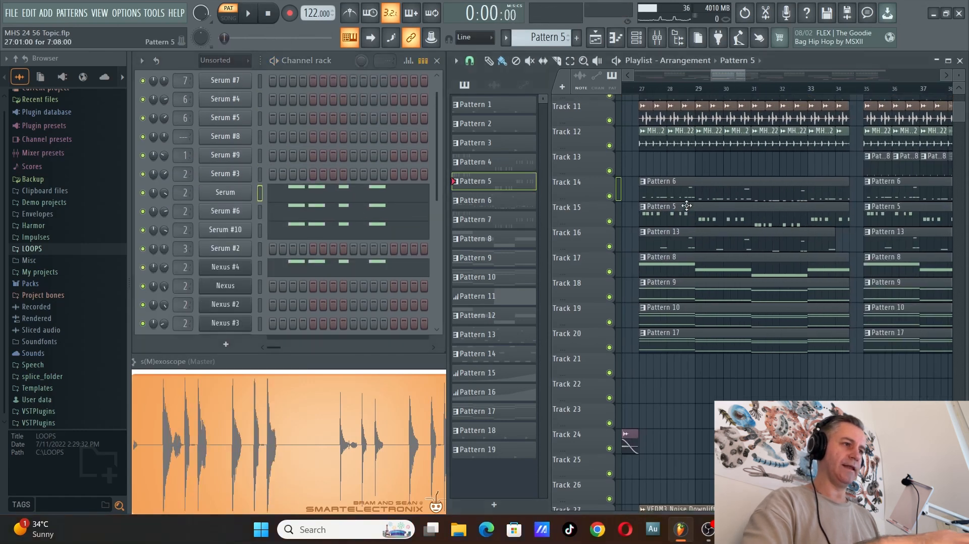
scroll(654, 284, down, 5)
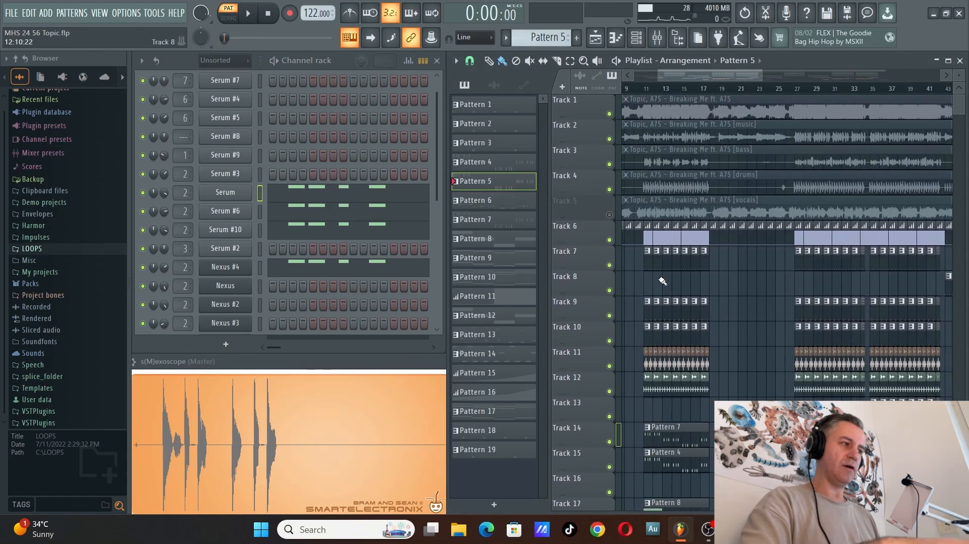
scroll(688, 303, up, 2)
scroll(707, 333, down, 3)
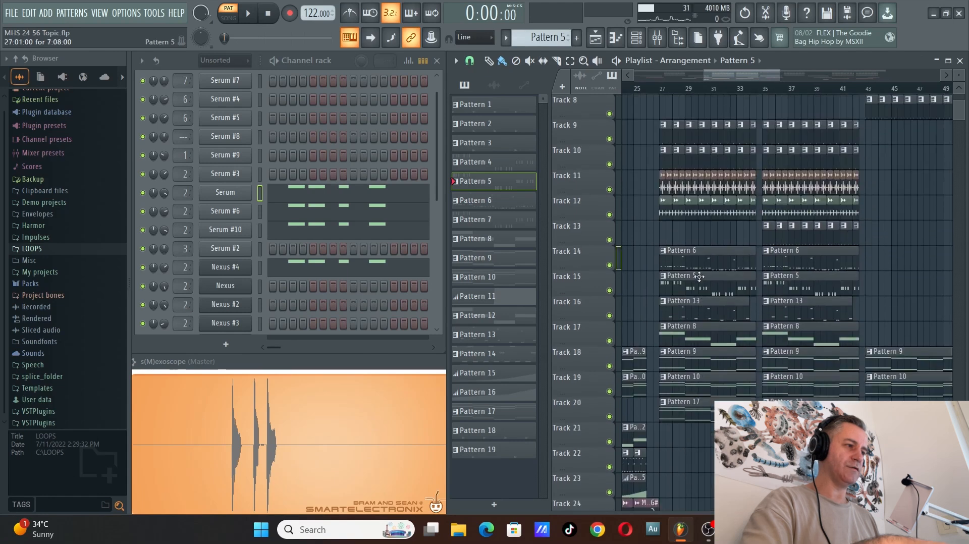
scroll(693, 279, up, 1)
scroll(693, 279, down, 2)
scroll(671, 273, up, 2)
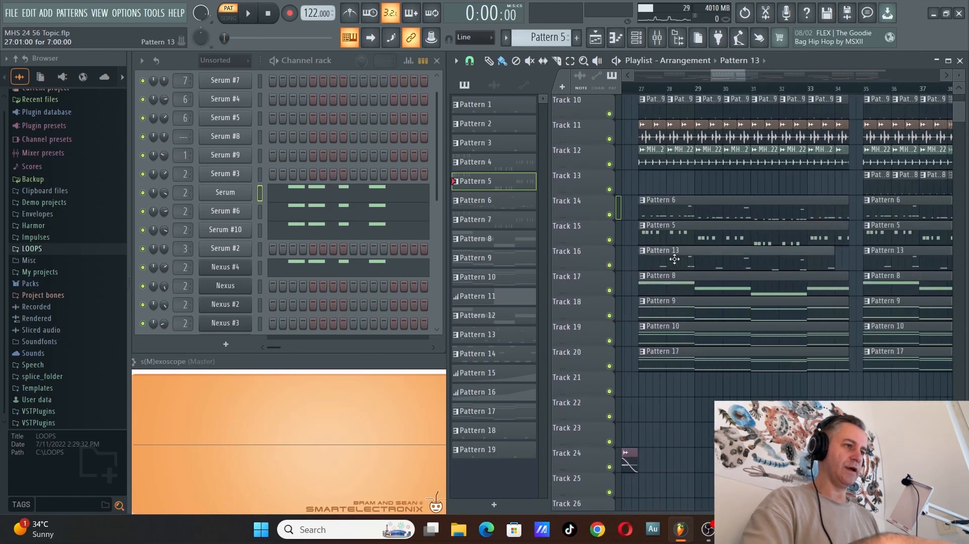
click(674, 258)
scroll(649, 192, down, 2)
scroll(656, 181, up, 3)
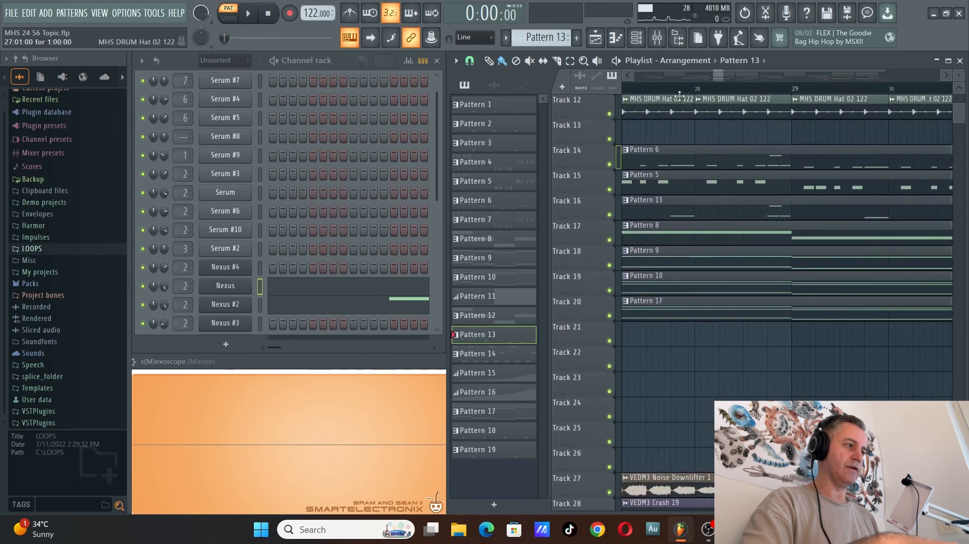
Solo Track 16 and play Pattern 13 with the Nexus #2 notes open, skipping ahead to the note before bar 4.
click(662, 89)
scroll(670, 182, down, 1)
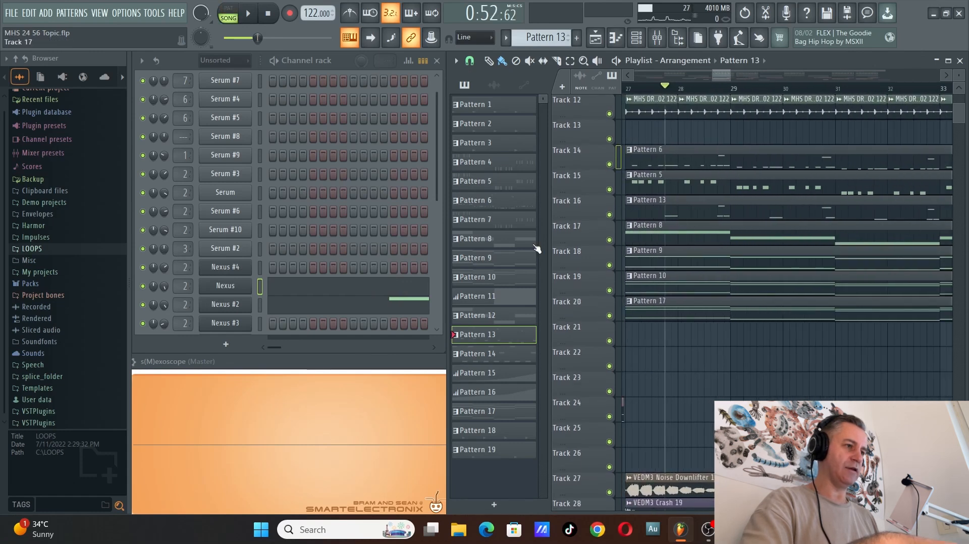
click(347, 306)
key(space)
key(space)
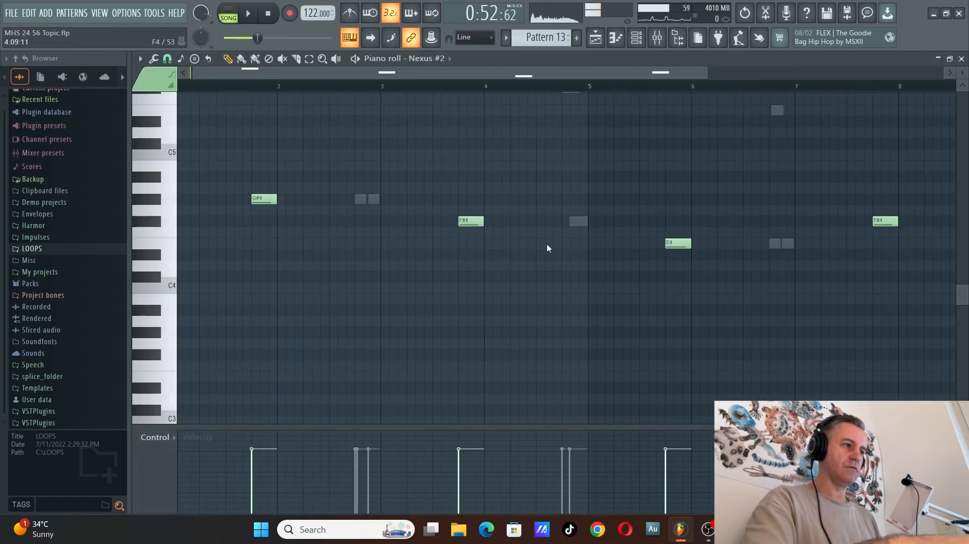
key(Escape)
right_click(611, 214)
key(space)
click(393, 300)
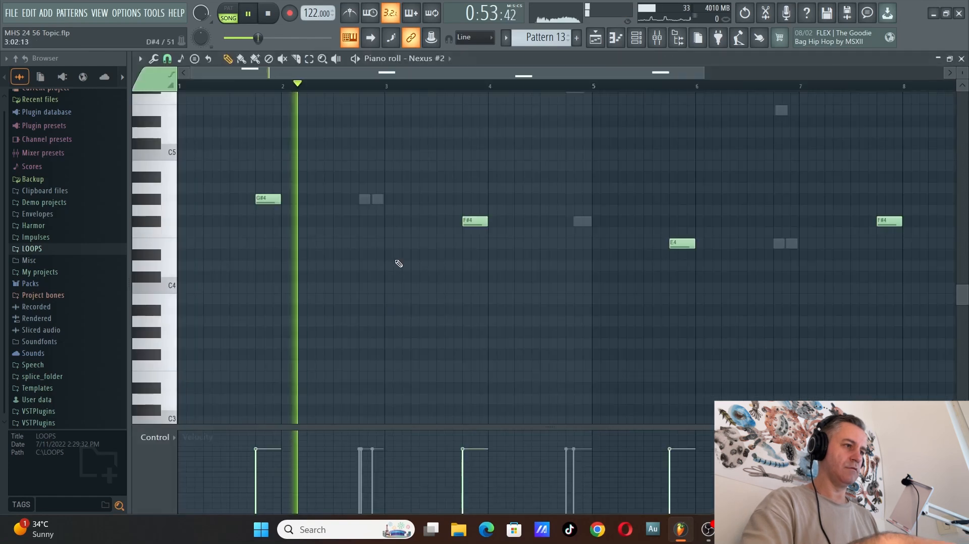
click(465, 85)
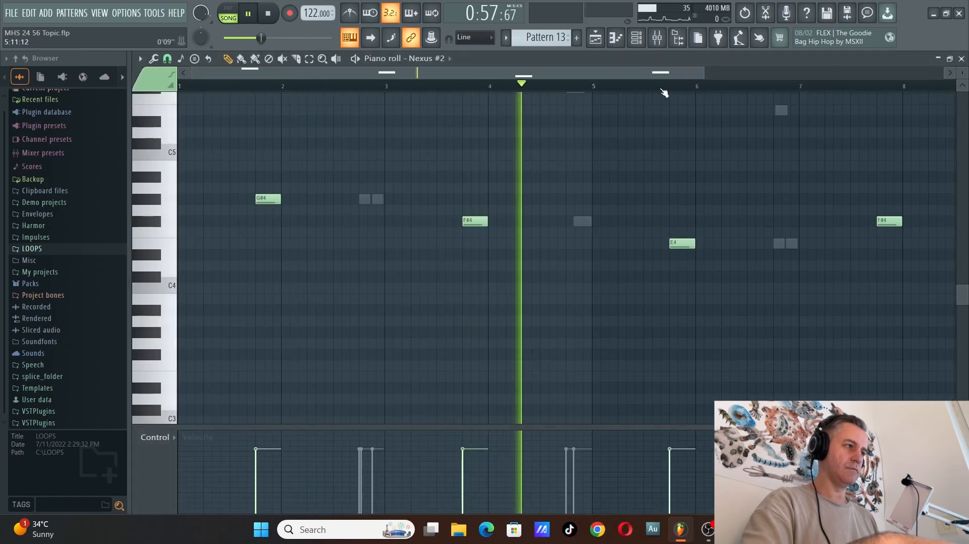
Open Pattern 13's Nexus piano roll and play its note groups before bars 3 and 5, closing it when finished.
key(Escape)
key(space)
click(281, 291)
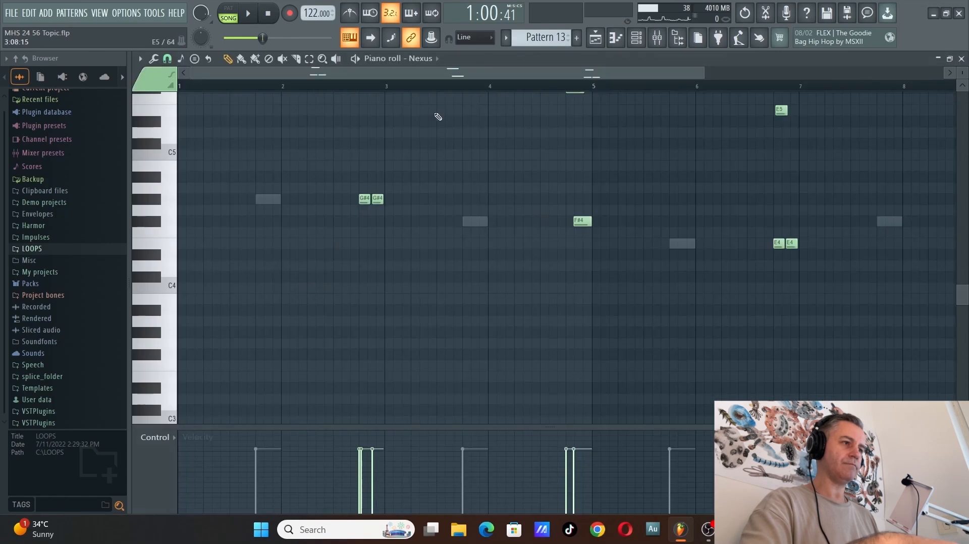
scroll(396, 101, up, 3)
click(335, 89)
scroll(348, 202, up, 4)
key(space)
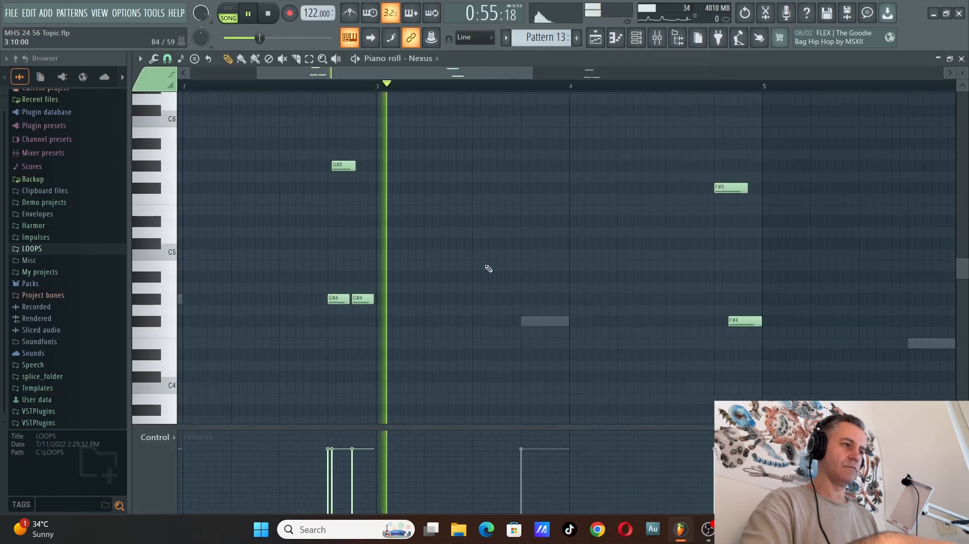
click(727, 85)
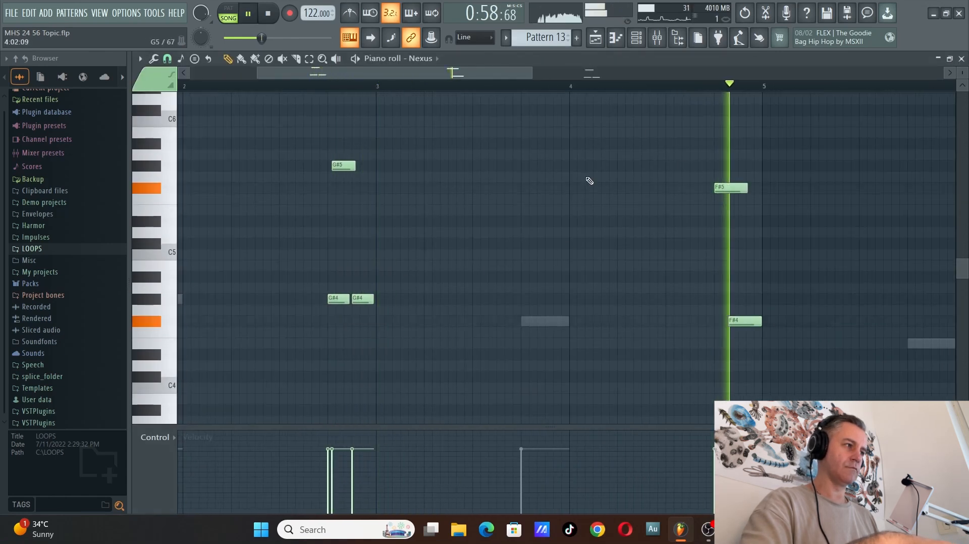
click(583, 87)
key(space)
key(Escape)
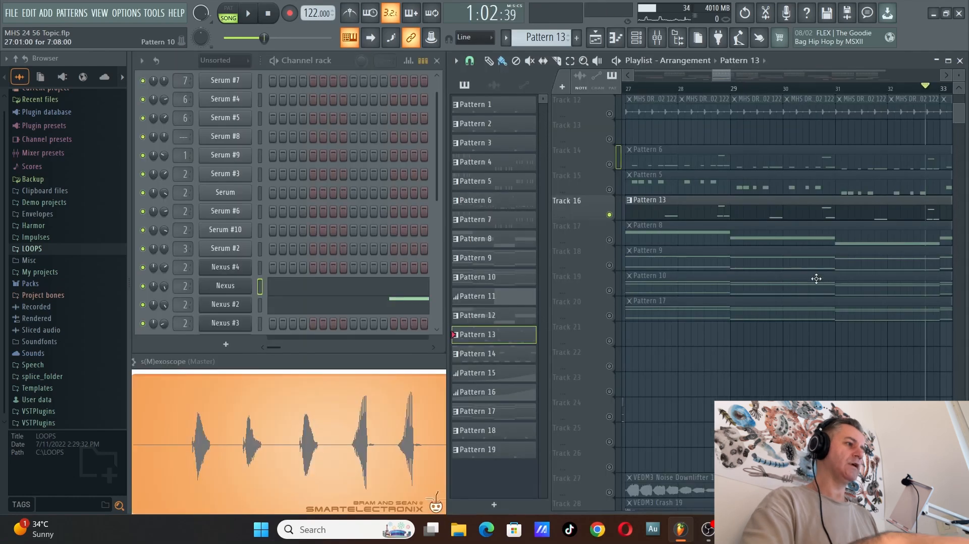
Enlarge the playlist, solo Track 3 and unmute the original bass stem clip.
scroll(711, 273, down, 3)
scroll(611, 218, up, 4)
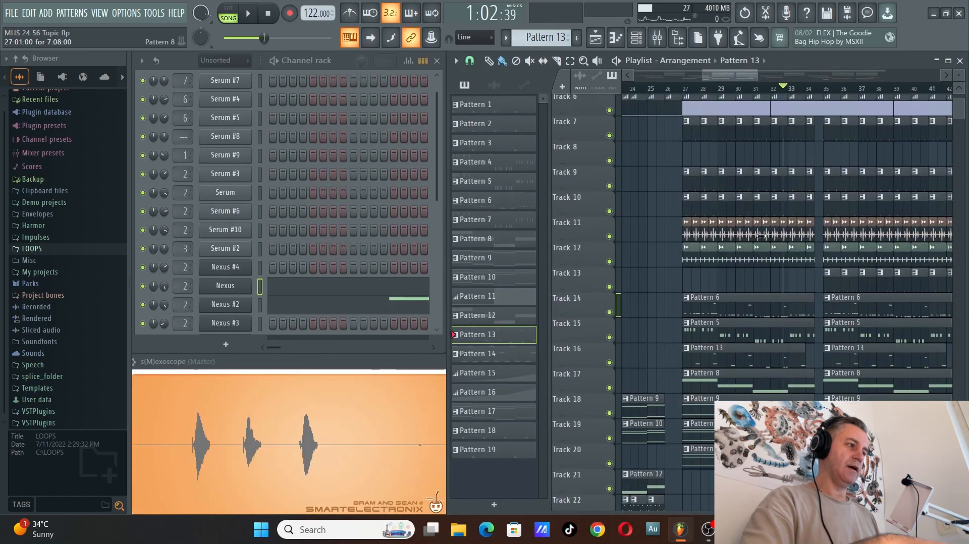
ctrl+scroll(747, 227, up, 2)
click(949, 61)
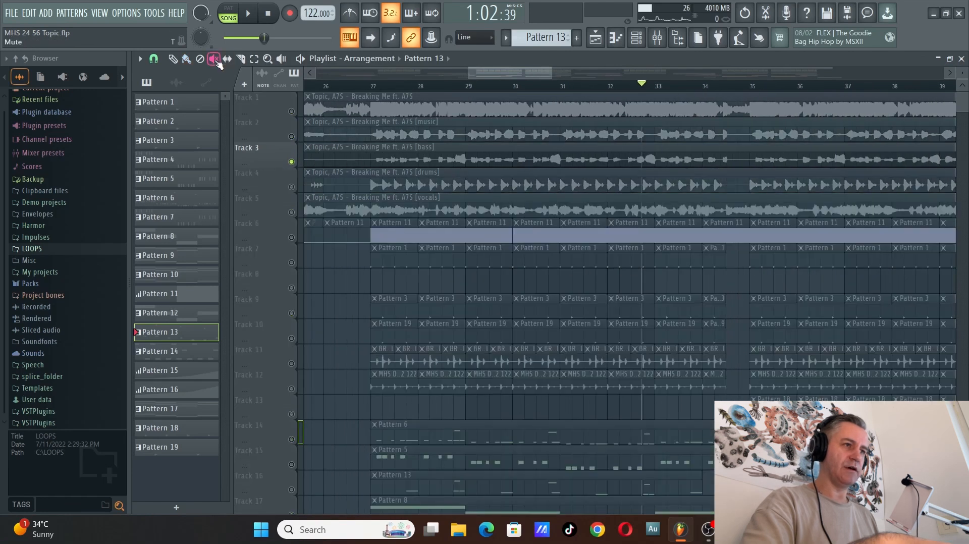
click(402, 157)
ctrl+scroll(403, 154, up, 3)
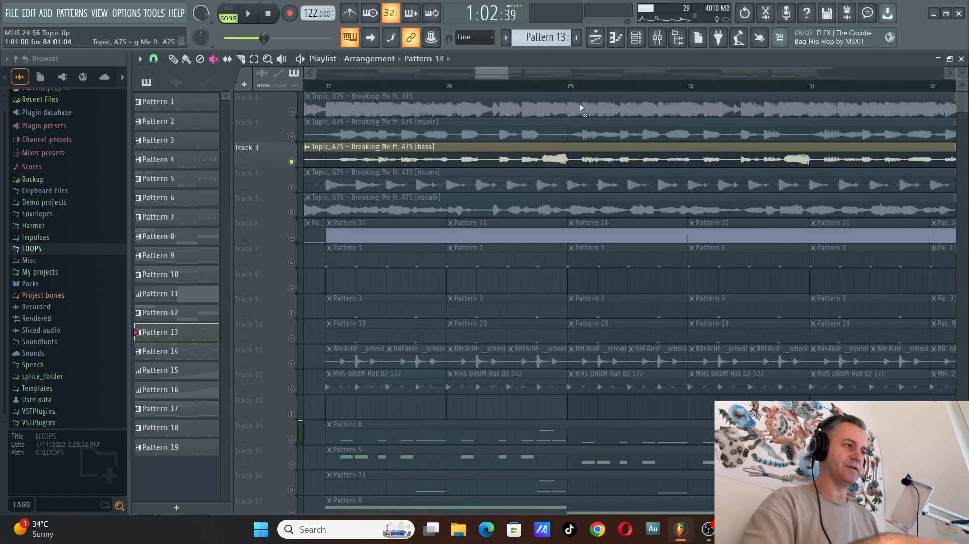
Play the original bass stem from mid-bar 28, stop, and examine its swell just before bar 31.
click(517, 89)
key(space)
ctrl+scroll(626, 169, up, 2)
ctrl+scroll(605, 162, down, 2)
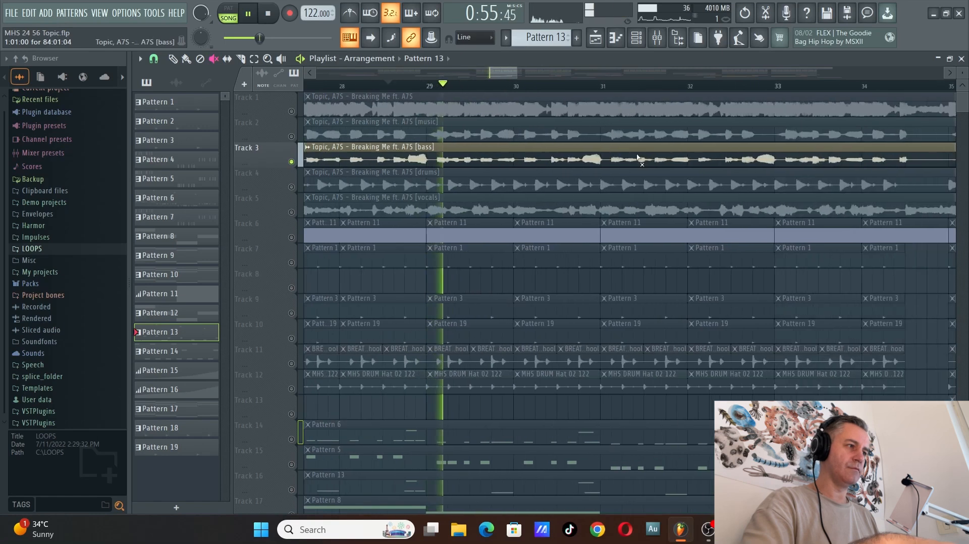
ctrl+scroll(638, 162, up, 1)
key(space)
click(547, 86)
ctrl+scroll(542, 169, down, 3)
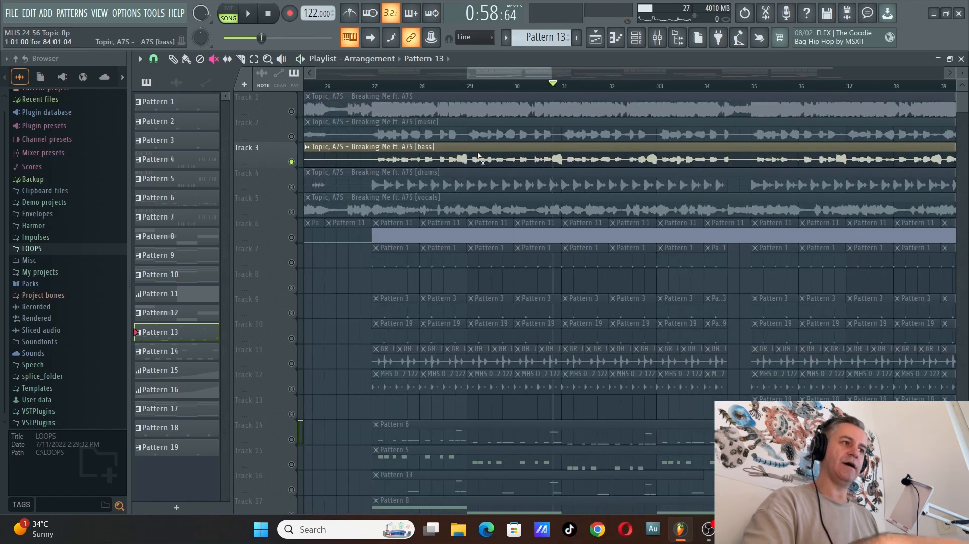
ctrl+scroll(444, 157, up, 1)
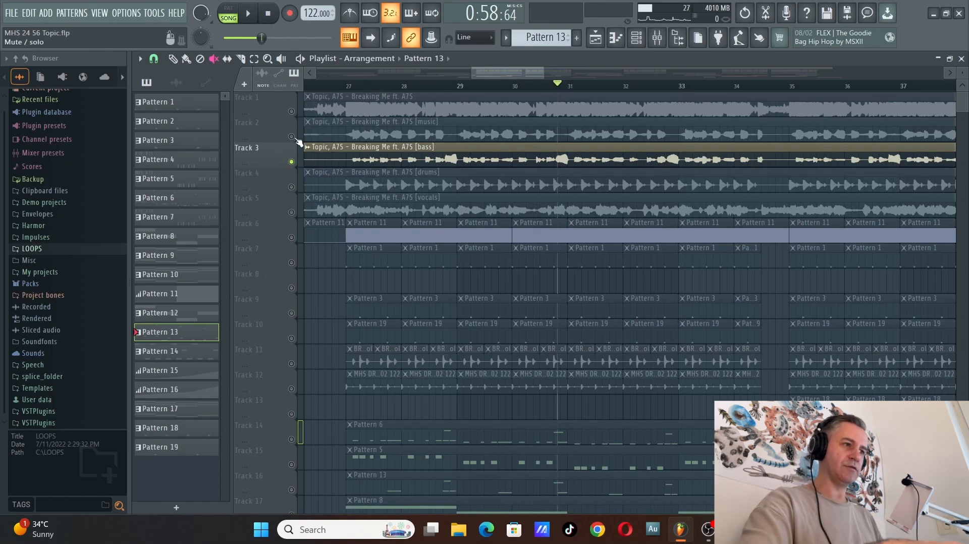
Solo Track 2, unmute the original music stem clip and play it briefly from the start of bar 28.
click(390, 139)
scroll(390, 139, up, 3)
click(423, 87)
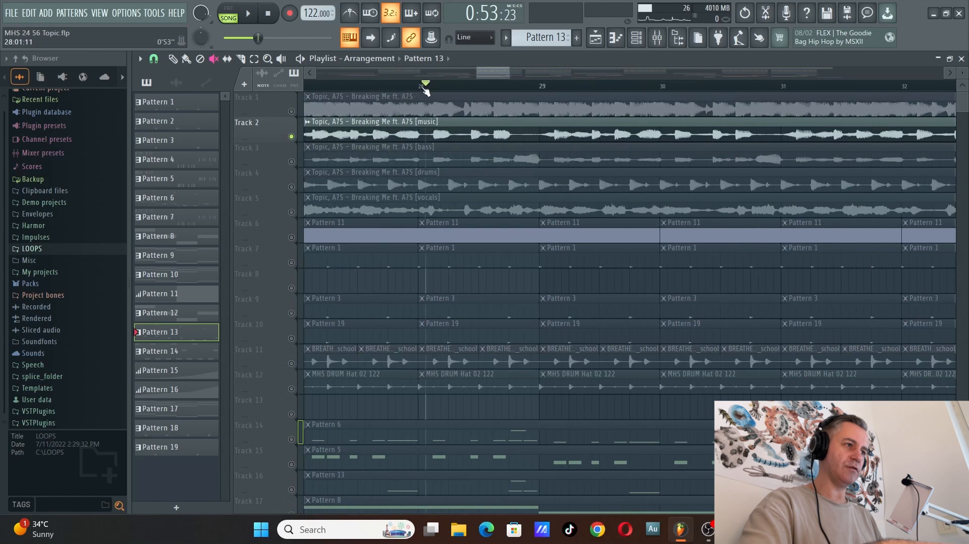
key(space)
key(space)
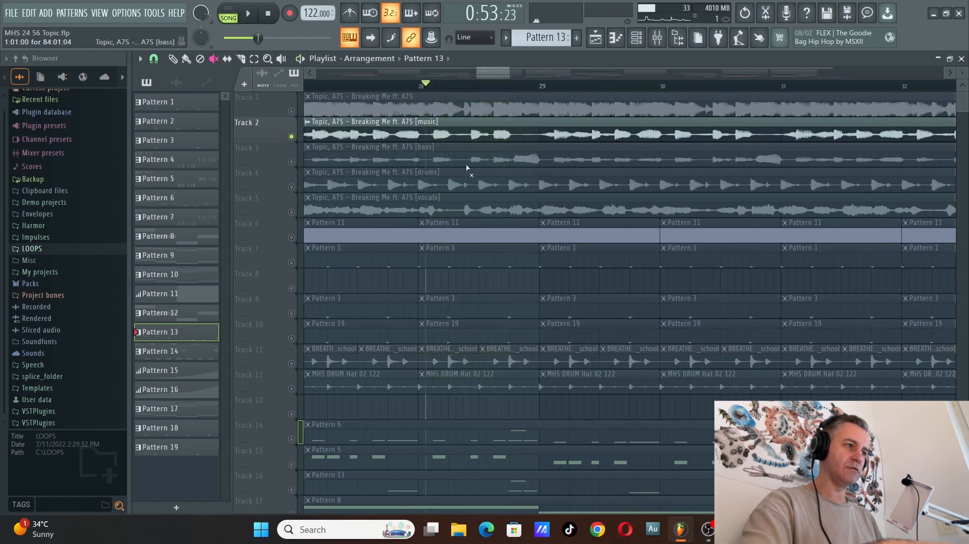
Enable the bass stem on Track 3 alongside the music stem and play both together from bar 28.
click(291, 162)
key(space)
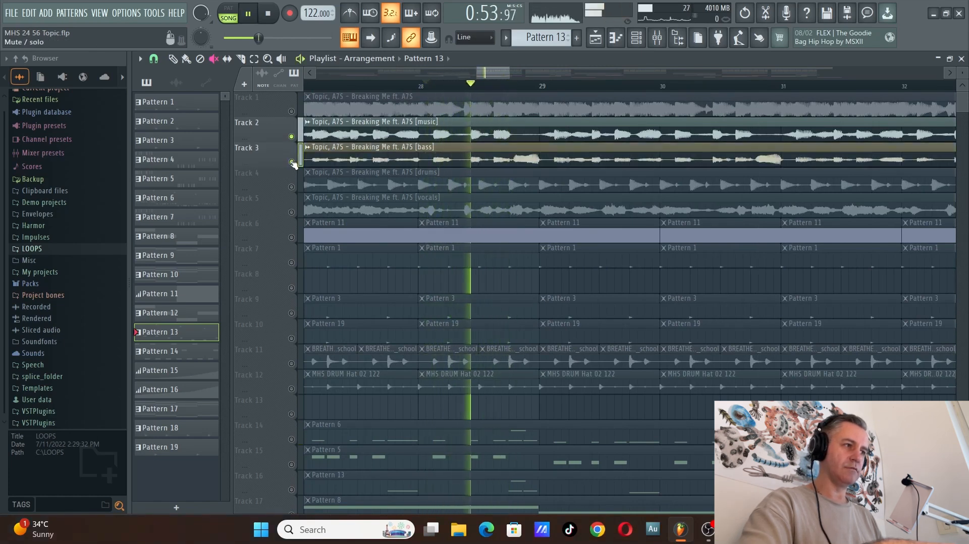
key(space)
scroll(476, 162, up, 3)
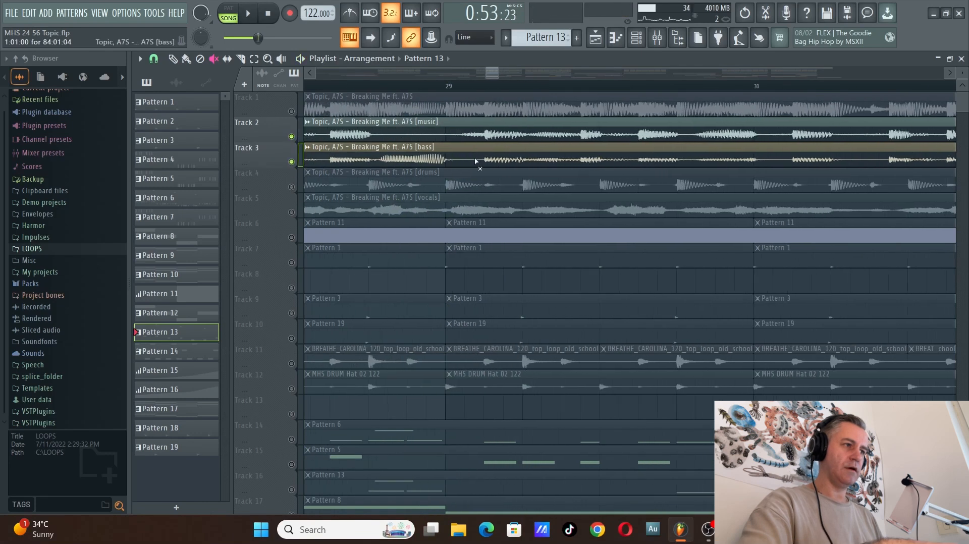
Switch off the music stem's track, then mute both original stem clips again and restore all tracks.
click(291, 136)
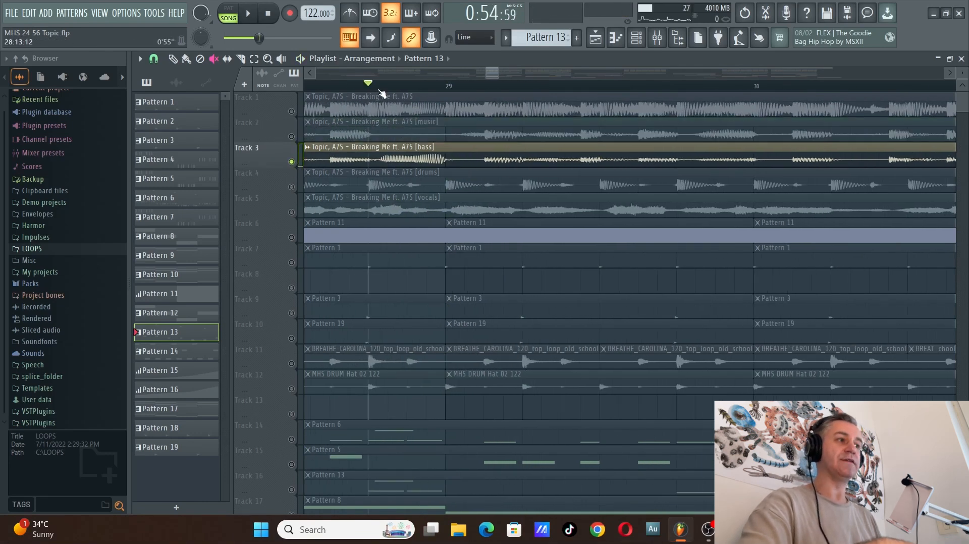
scroll(477, 129, down, 3)
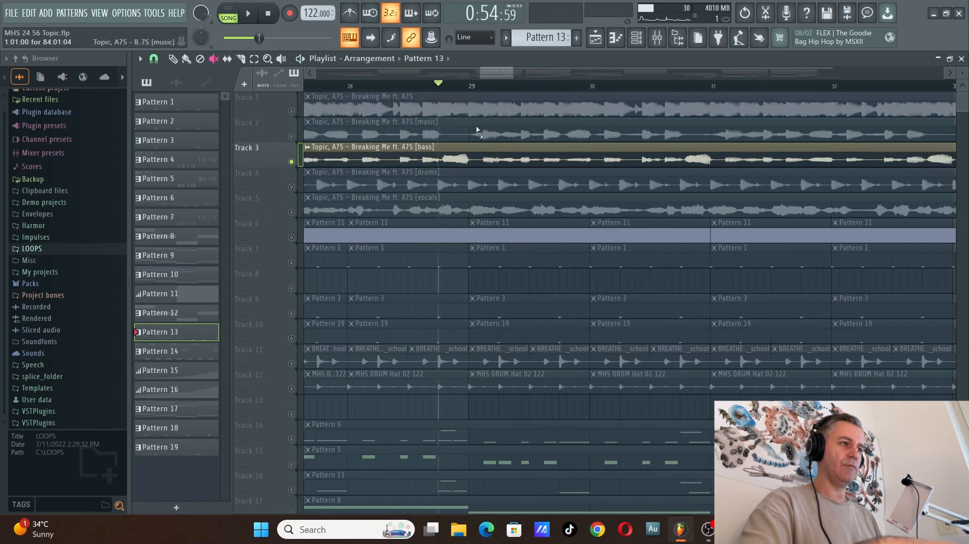
scroll(477, 129, down, 5)
right_click(291, 161)
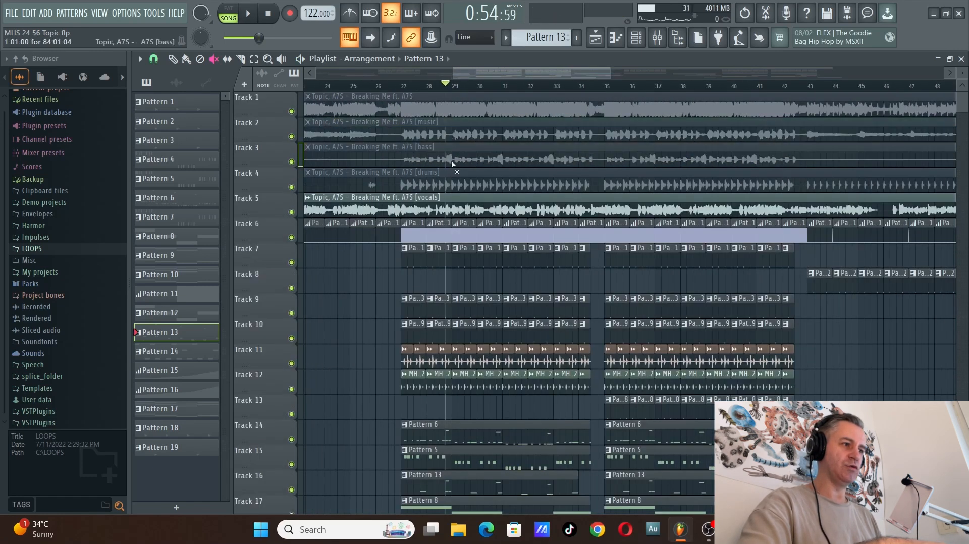
Reopen the Nexus piano roll of Pattern 13 from Track 16 and examine its octave notes before bars 3, 5 and 7.
scroll(452, 163, down, 4)
scroll(421, 183, up, 4)
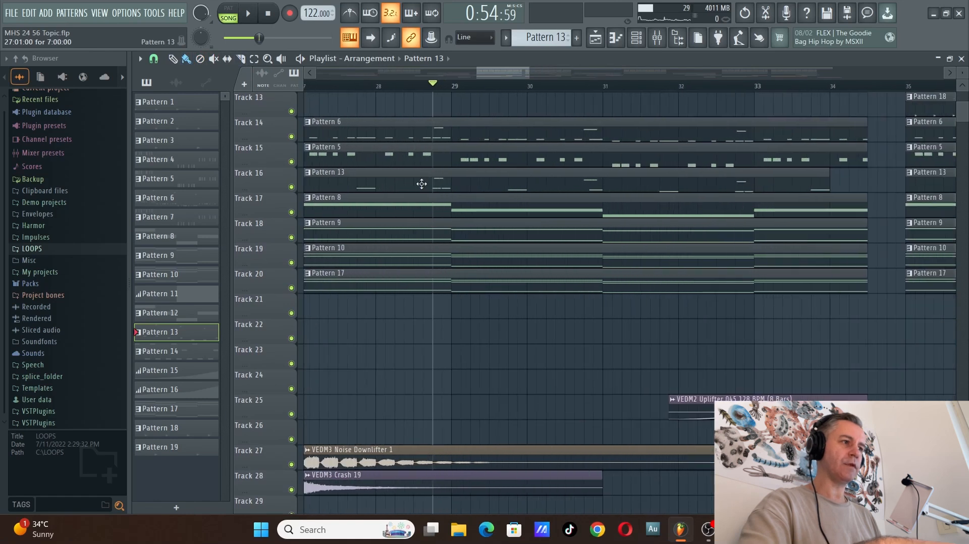
double_click(421, 184)
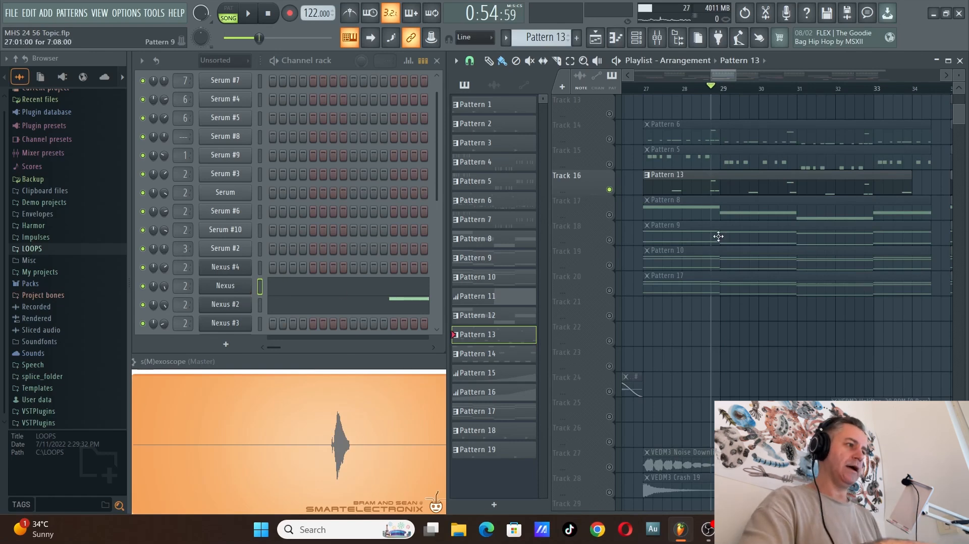
click(418, 284)
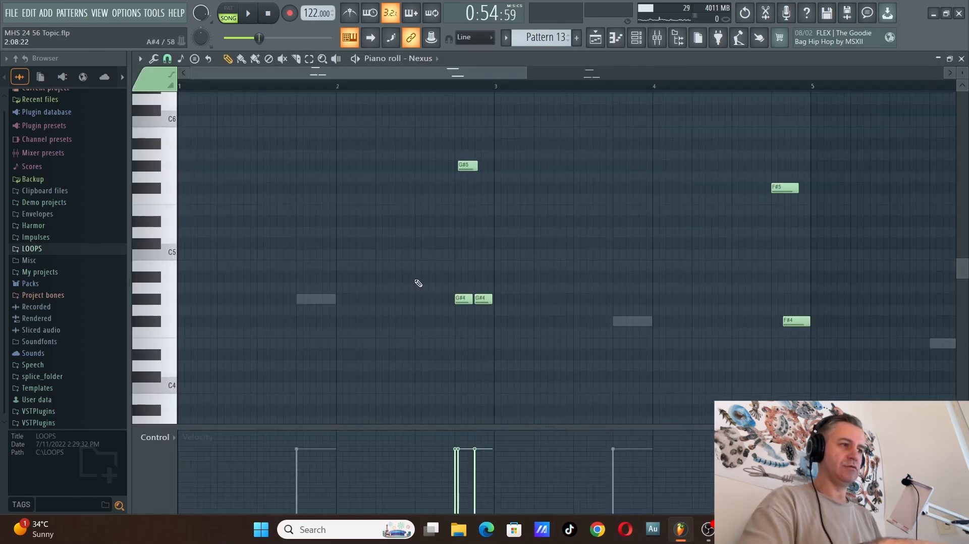
scroll(419, 283, up, 2)
scroll(408, 266, down, 4)
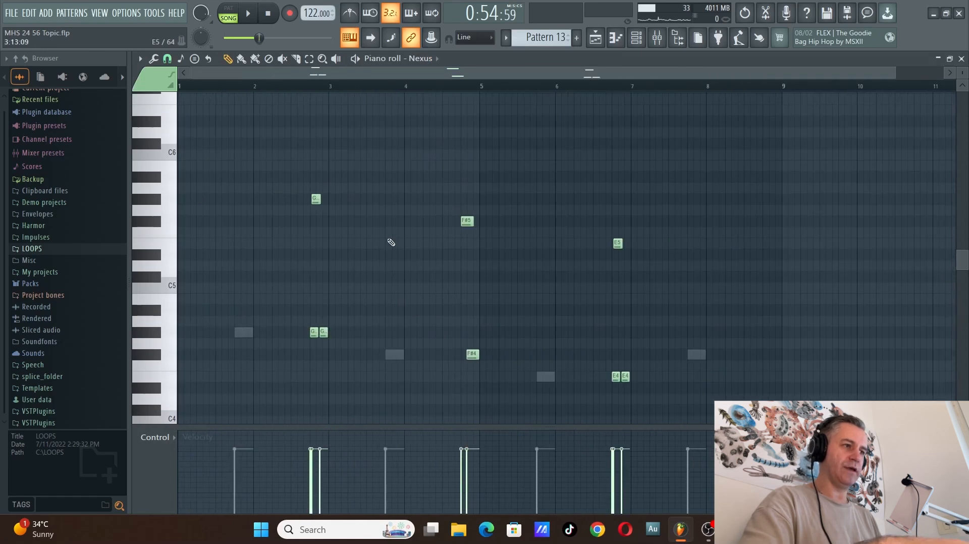
scroll(329, 291, up, 3)
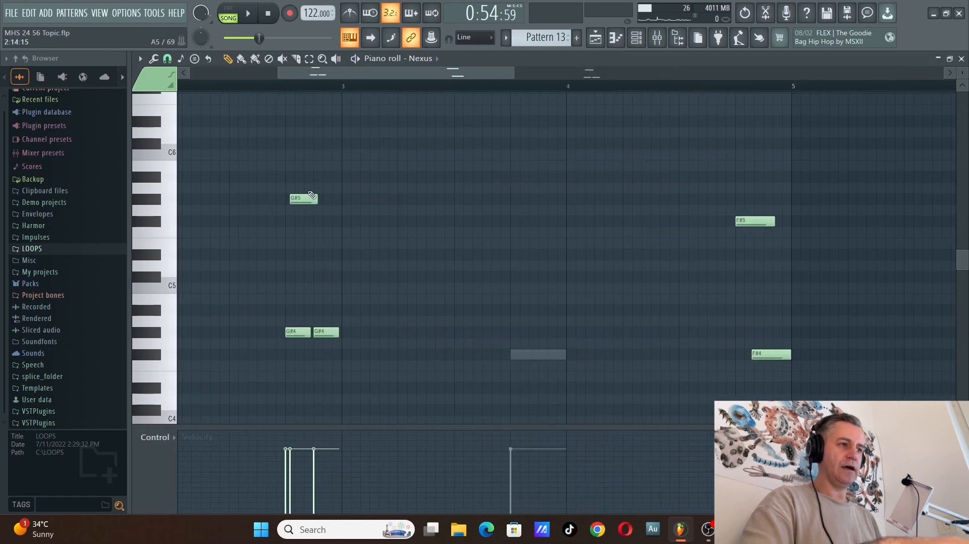
Close the piano roll and solo Track 17 to isolate the Pattern 8 clips.
key(F7)
scroll(804, 239, down, 4)
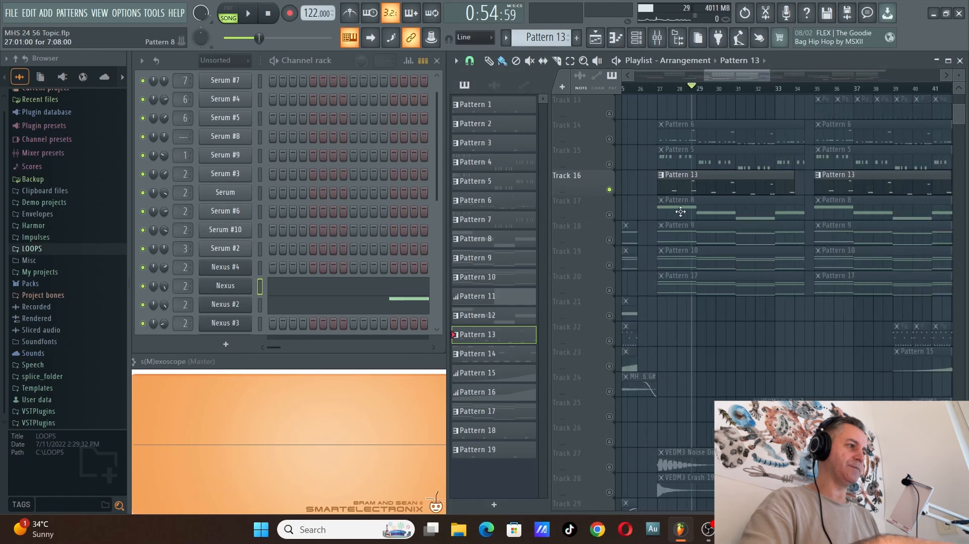
scroll(804, 238, down, 3)
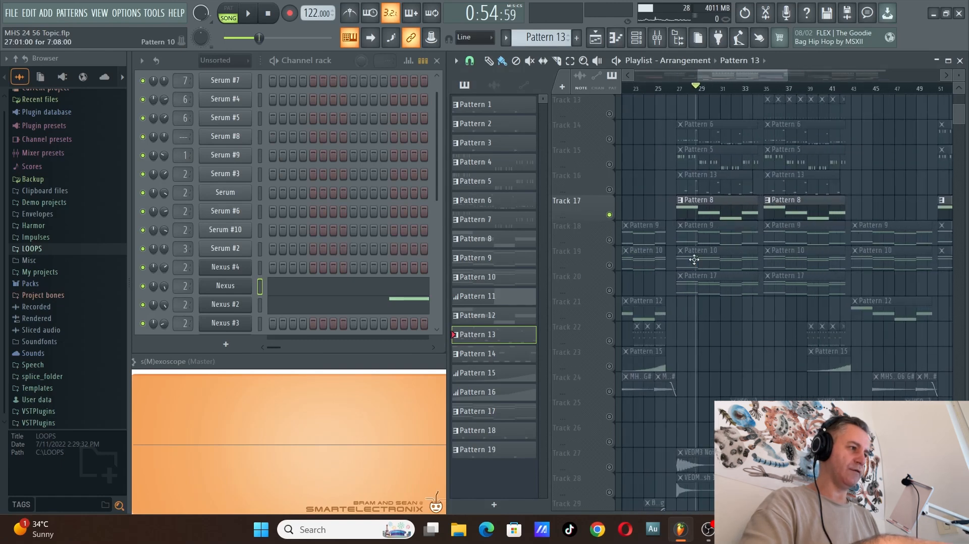
Enable Tracks 18 and 19 alongside Track 17 and play Patterns 8, 9 and 10 together from bar 27.
click(609, 240)
click(609, 265)
scroll(714, 242, up, 4)
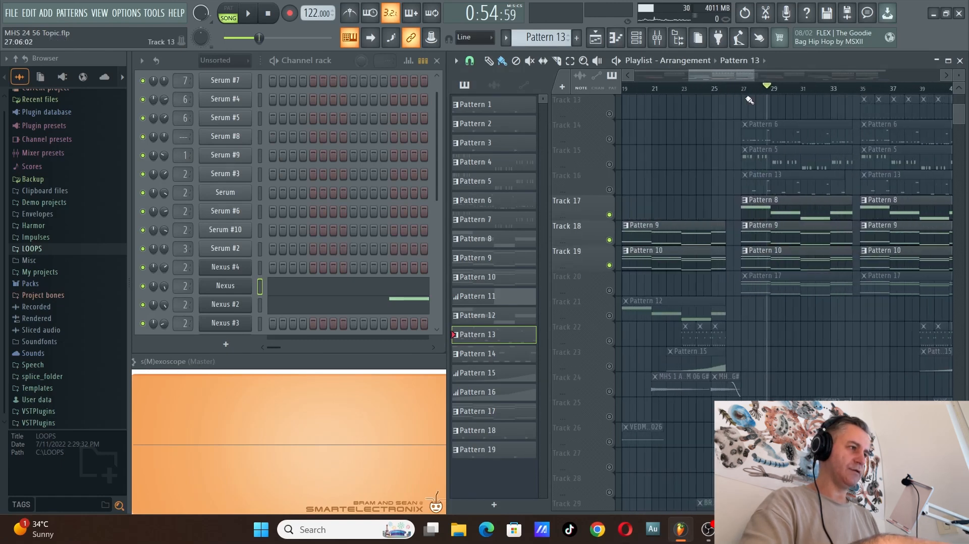
click(736, 88)
key(space)
scroll(756, 134, down, 3)
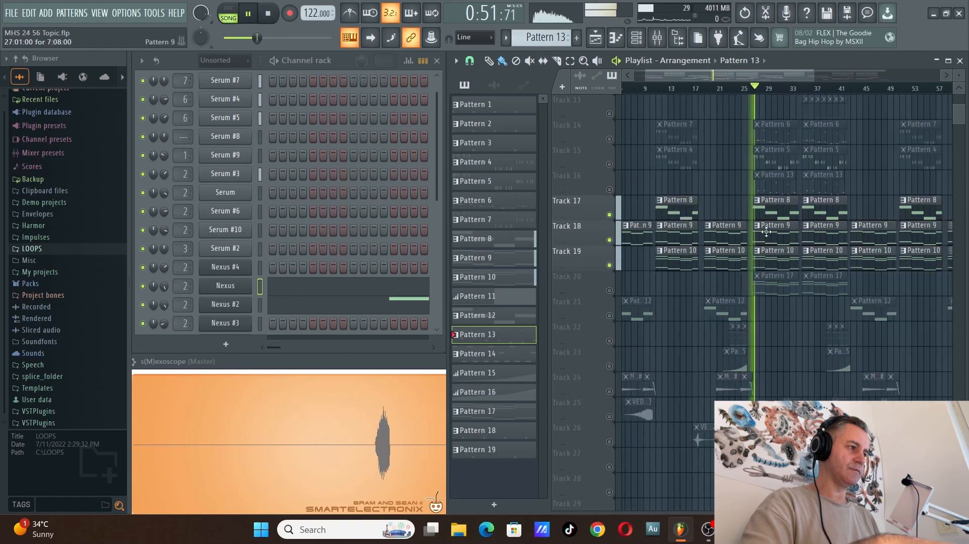
key(space)
Solo Track 20 and play its Pattern 17 clip with the Nexus #3 piano roll open.
right_click(609, 290)
click(777, 283)
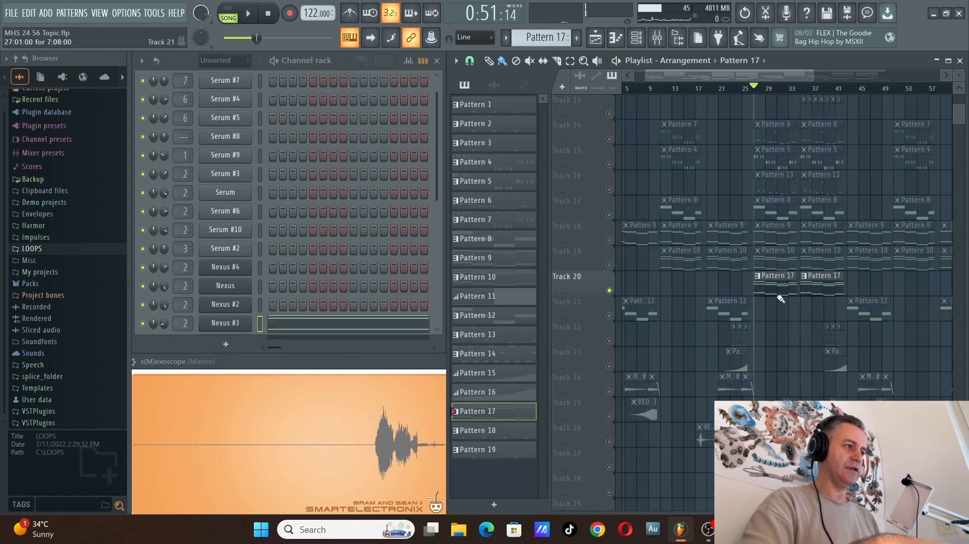
scroll(399, 247, down, 5)
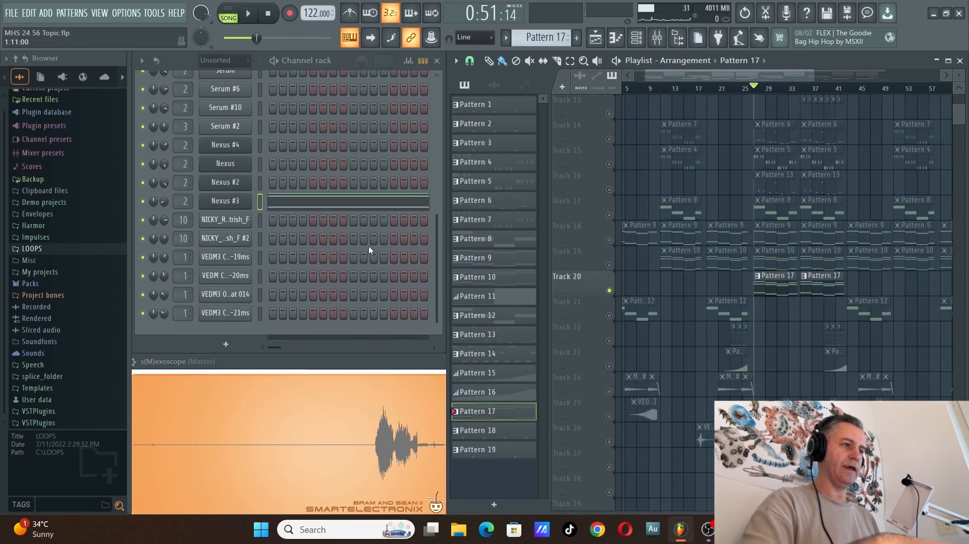
click(365, 204)
ctrl+scroll(282, 219, down, 3)
key(space)
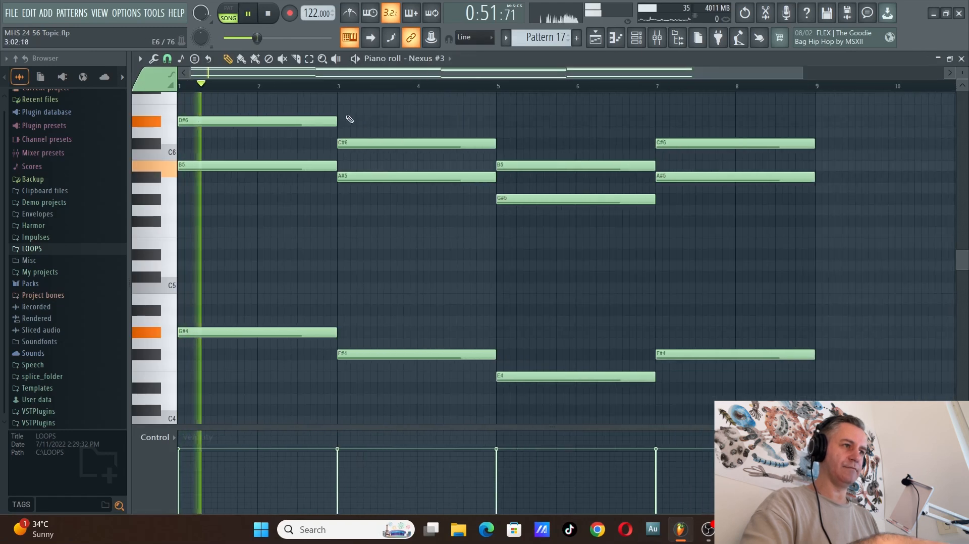
Audition the Nexus #3 chords starting at bars 3, 5 and 7 of Pattern 17.
click(340, 86)
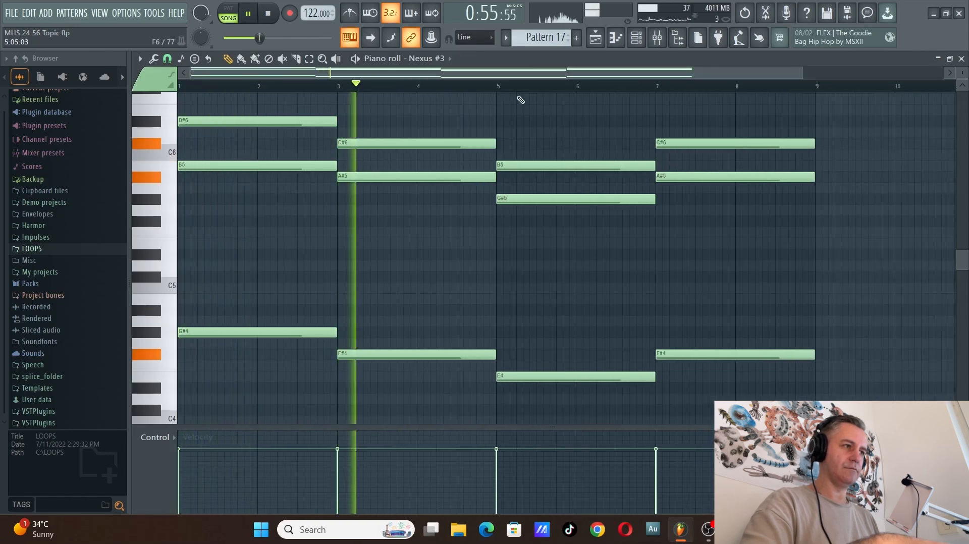
click(502, 86)
click(658, 87)
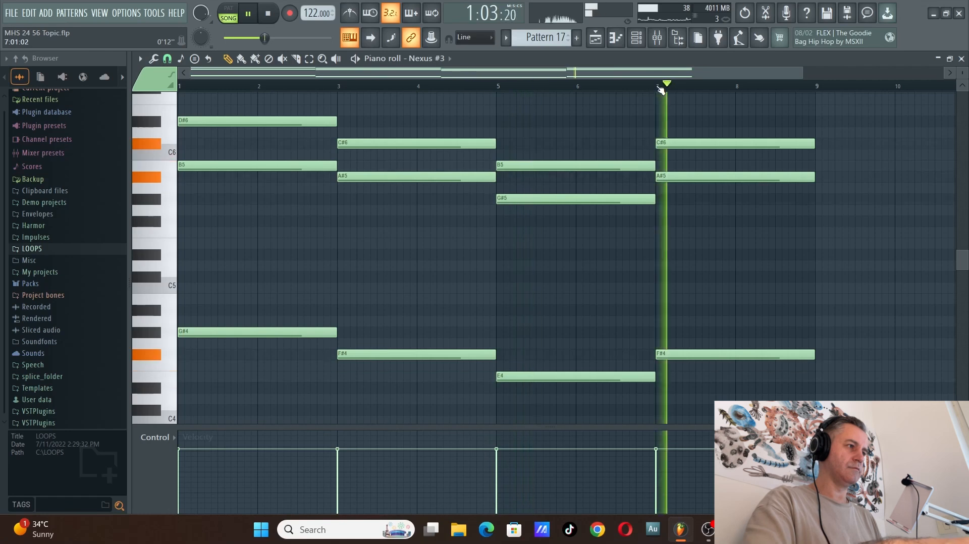
Stop playback, close the piano roll and restore all playlist tracks.
key(F7)
key(space)
scroll(692, 304, down, 3)
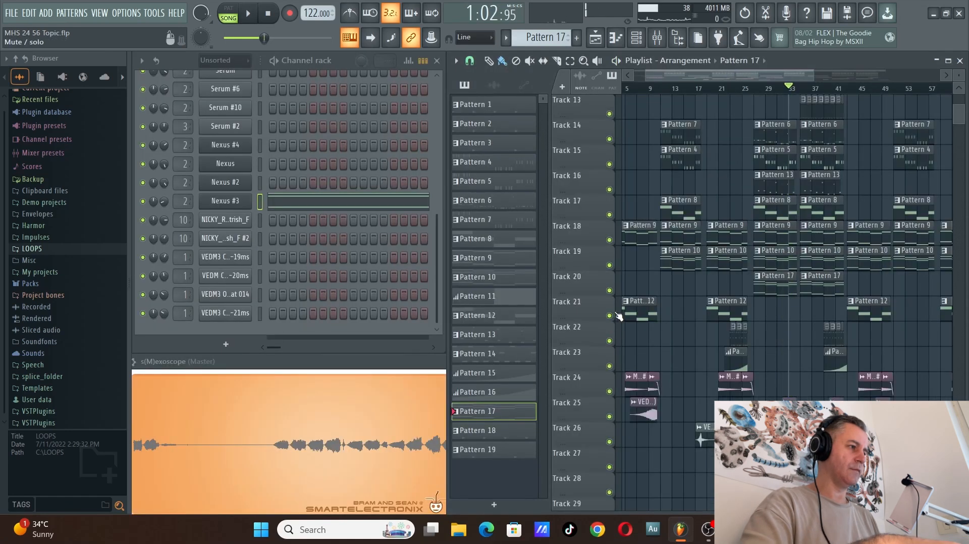
ctrl+scroll(762, 340, down, 3)
scroll(782, 313, up, 5)
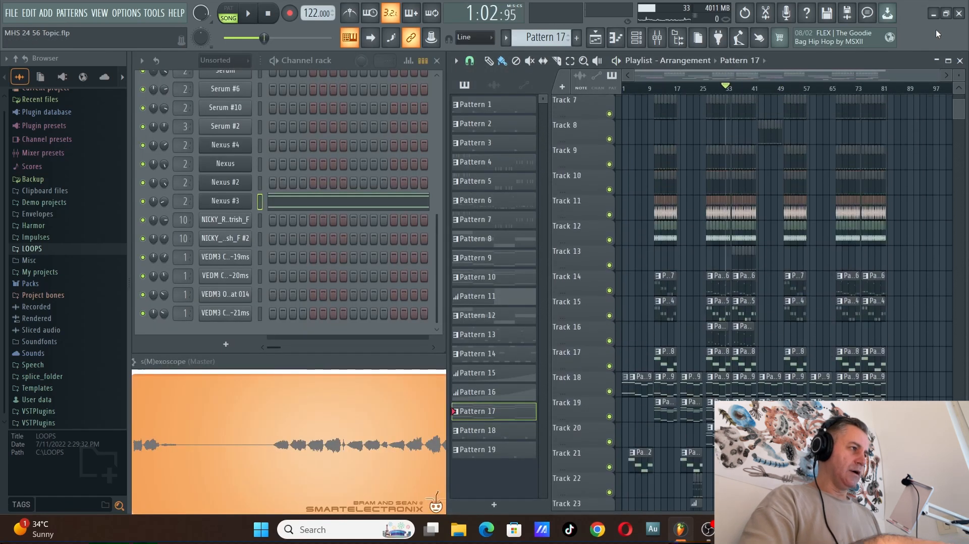
Maximize the playlist and return the song position to the beginning.
click(949, 61)
scroll(703, 287, up, 4)
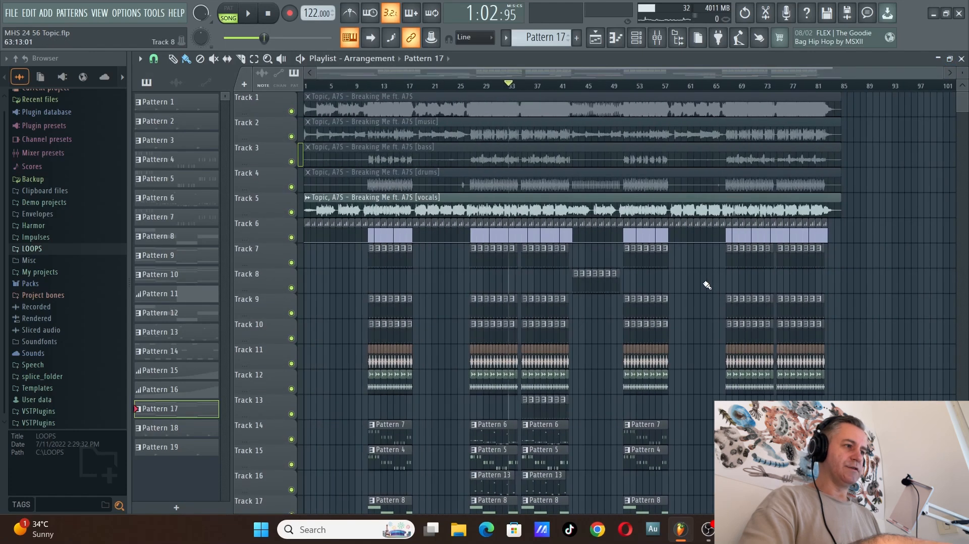
key(Home)
Solo Track 27 with Track 28 enabled and play the VEDM3 noise downlifter and crash together from bar 27.
scroll(663, 271, up, 2)
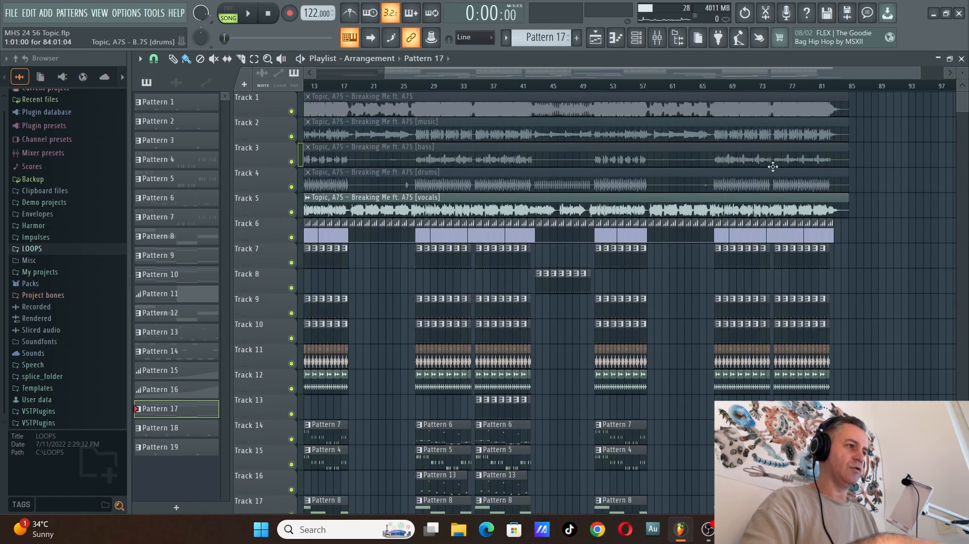
scroll(830, 168, down, 9)
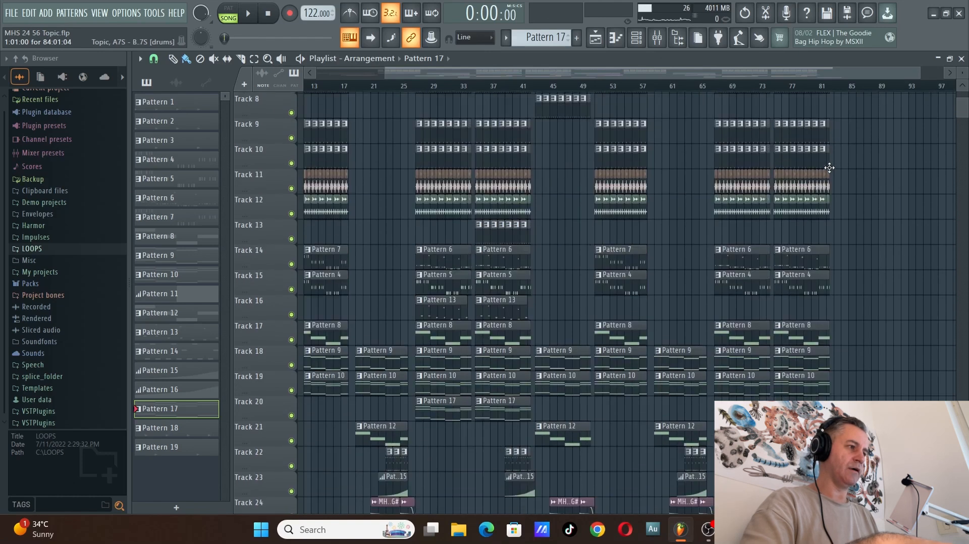
scroll(886, 227, down, 5)
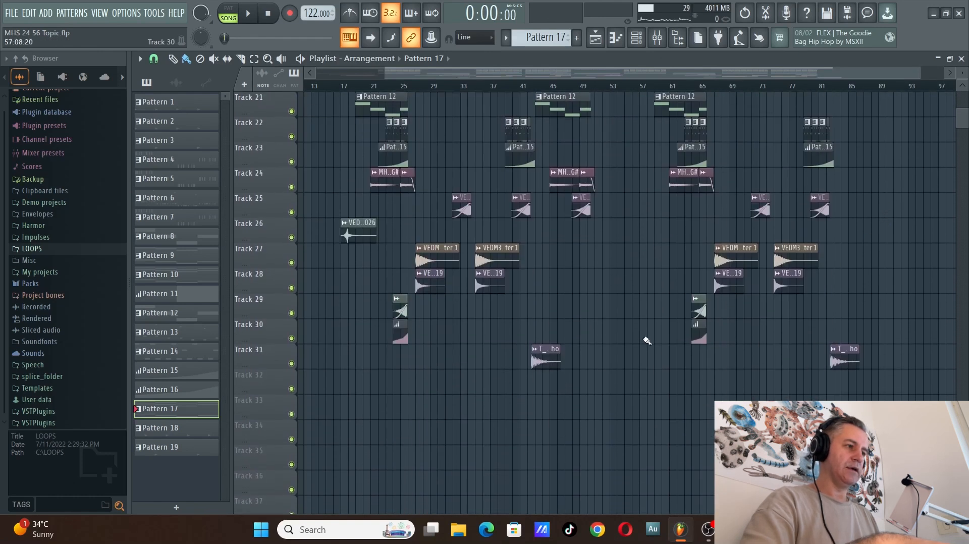
scroll(606, 359, up, 4)
scroll(530, 329, down, 2)
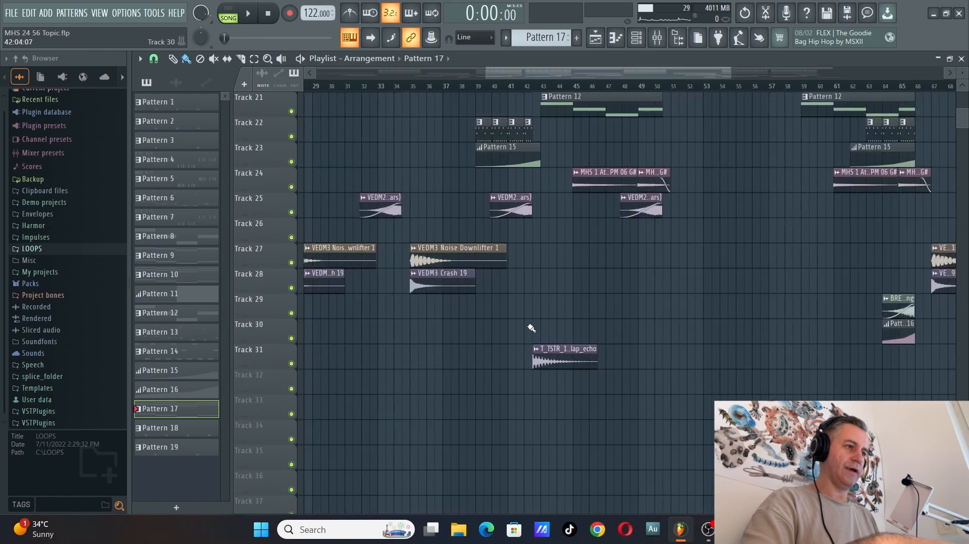
scroll(508, 306, up, 3)
right_click(291, 262)
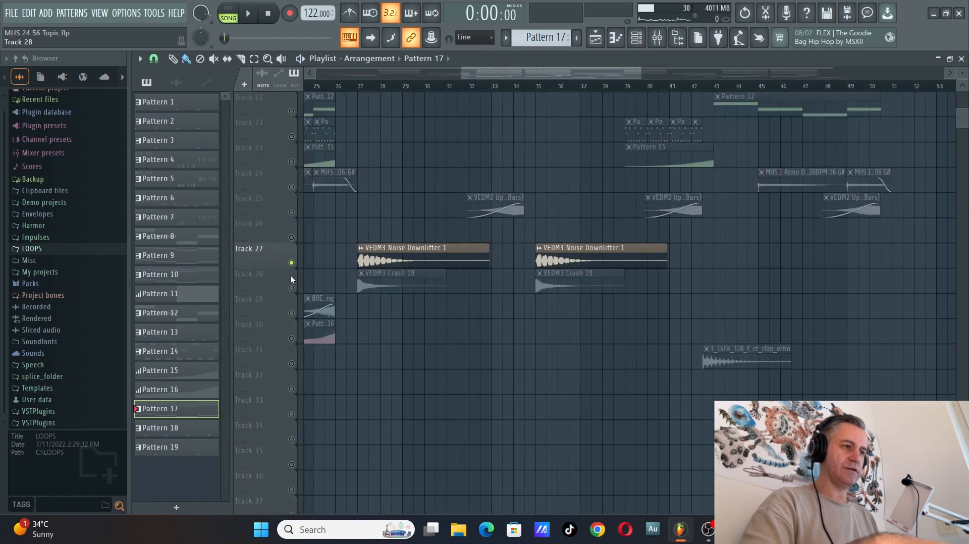
click(291, 287)
click(362, 87)
scroll(413, 235, up, 2)
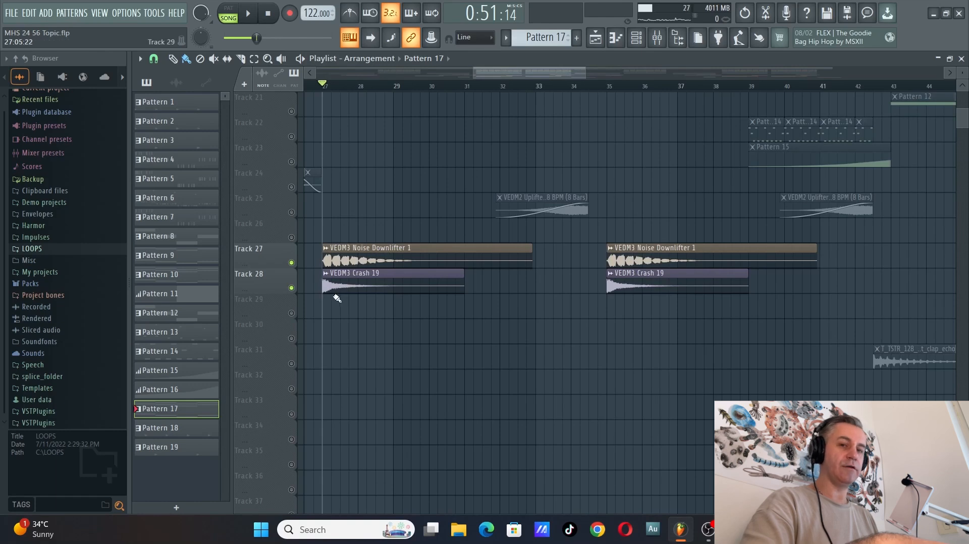
key(space)
Solo Track 31 and play its clap echo impact sample from just before bar 42.
scroll(310, 324, down, 2)
scroll(321, 371, up, 2)
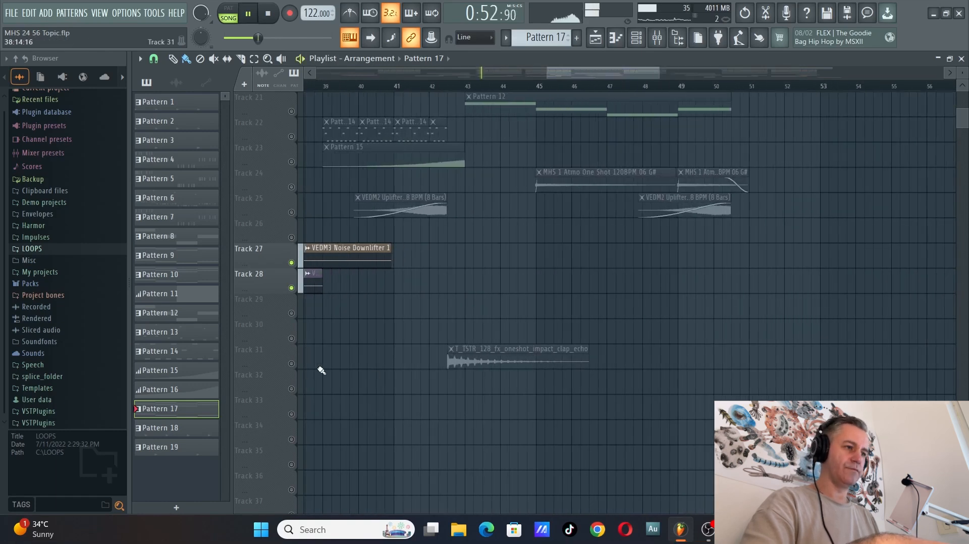
right_click(291, 363)
key(space)
click(433, 87)
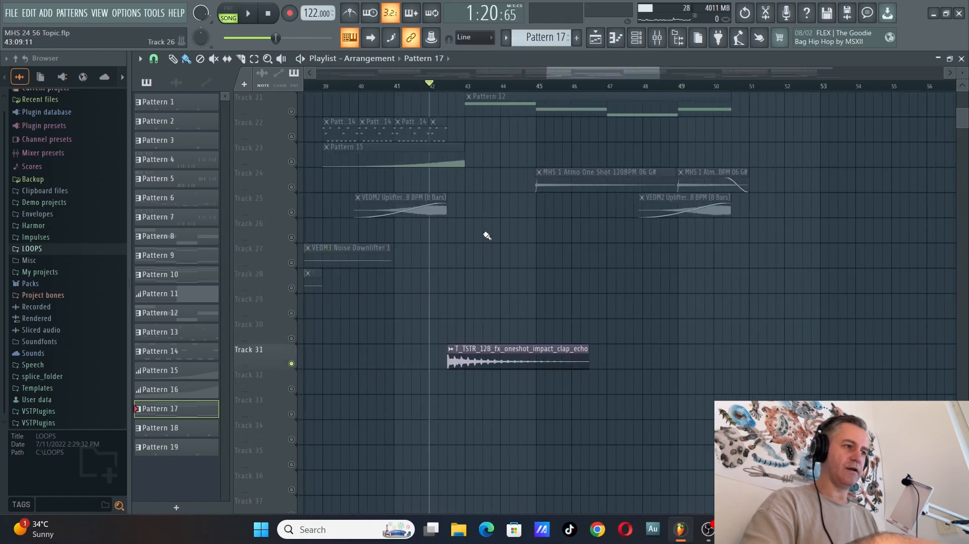
key(space)
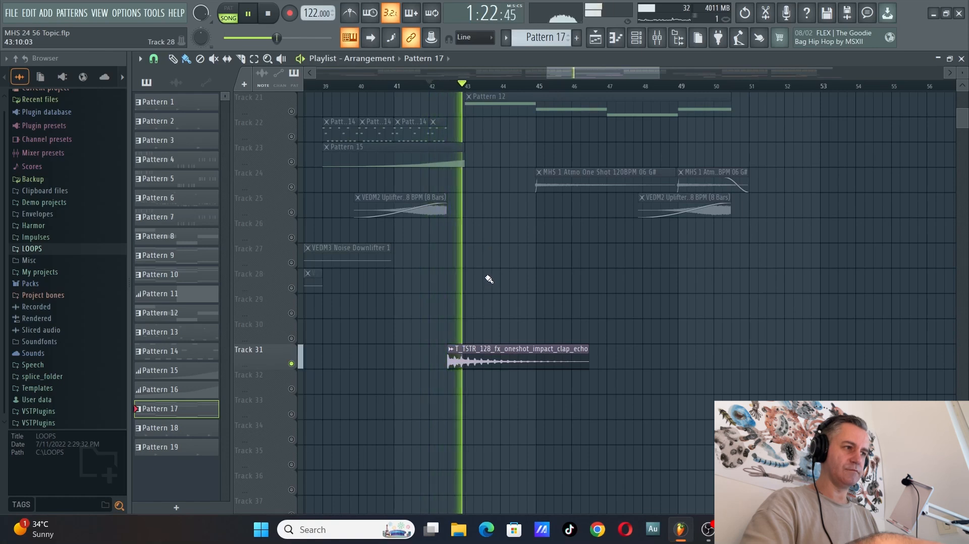
scroll(321, 373, down, 2)
key(space)
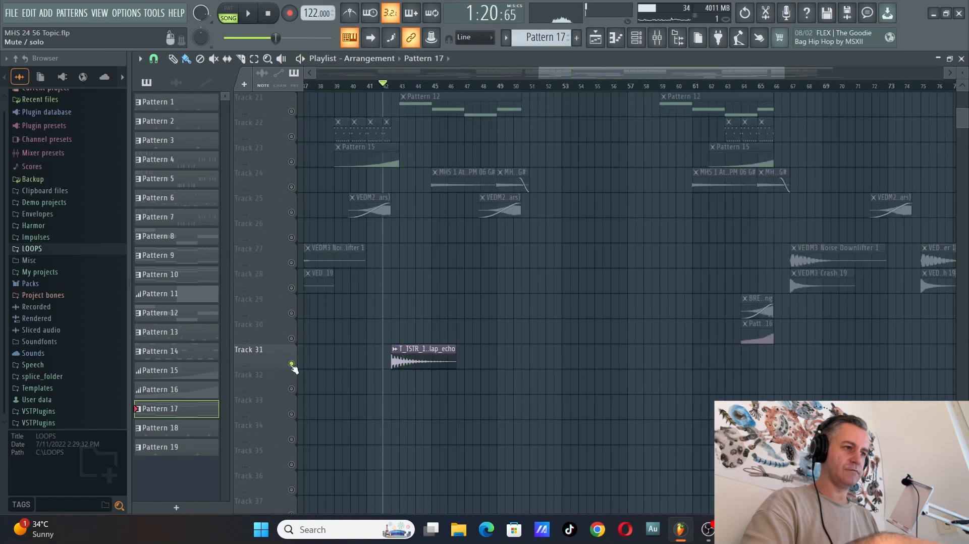
Restore all tracks after the Track 31 solo and reset the song position to the start.
right_click(291, 363)
scroll(573, 309, down, 3)
scroll(630, 305, up, 10)
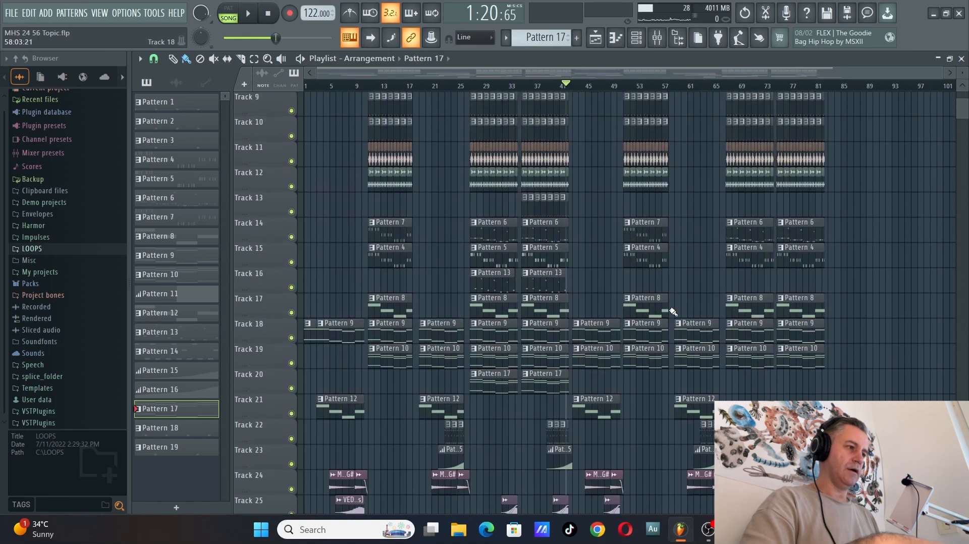
click(263, 14)
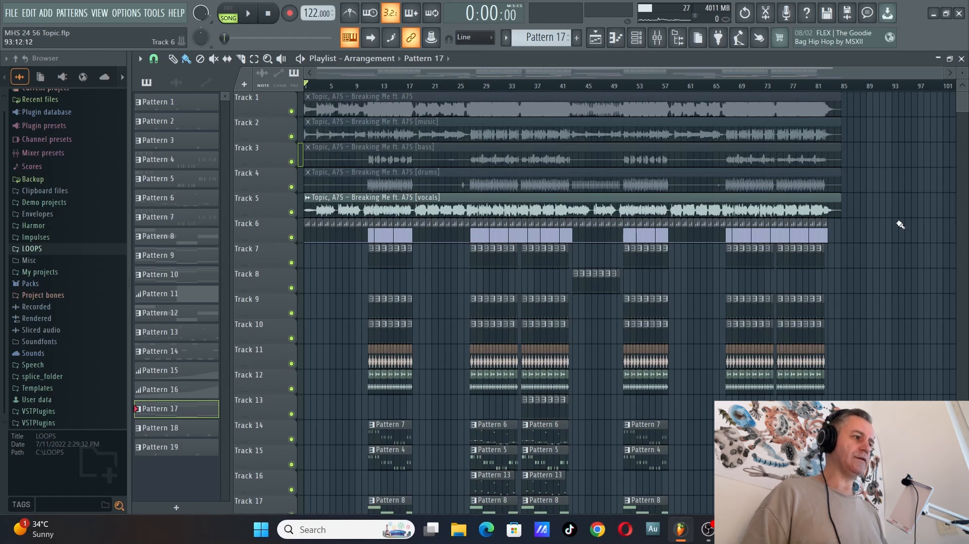
scroll(898, 223, down, 5)
scroll(899, 223, up, 5)
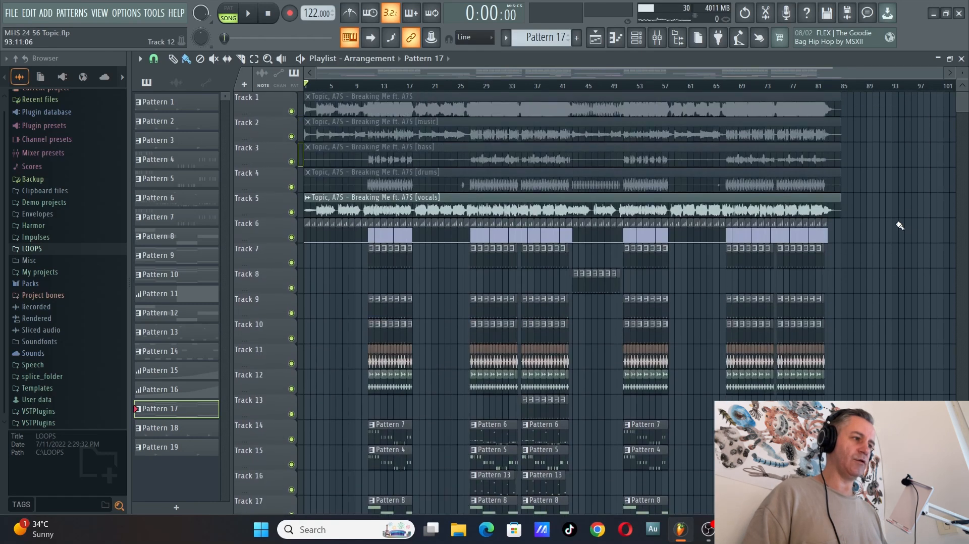
scroll(898, 225, down, 5)
scroll(896, 225, up, 5)
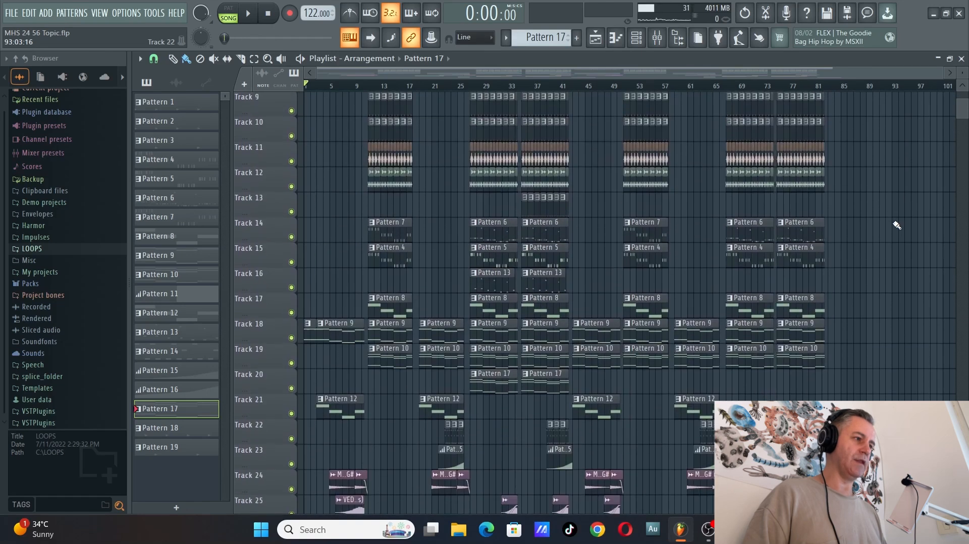